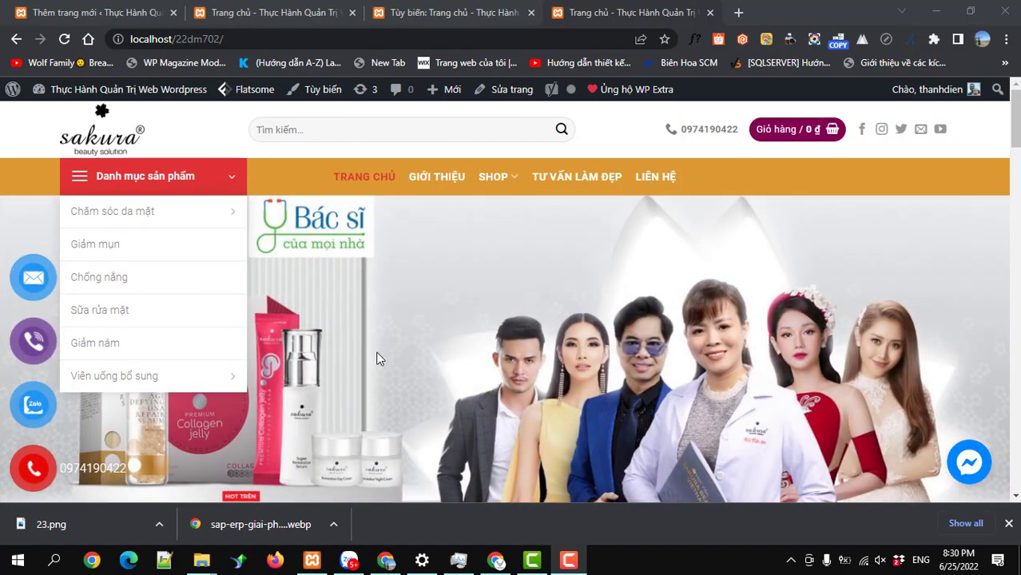
# Reload the site's home page and look over its content and product category list
pyautogui.click(366, 179)
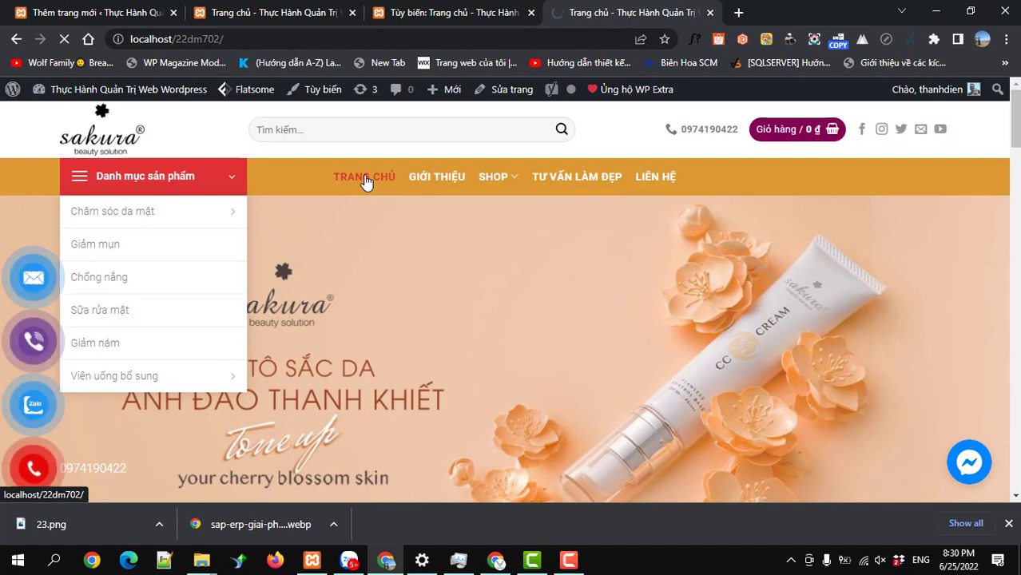
pyautogui.click(365, 179)
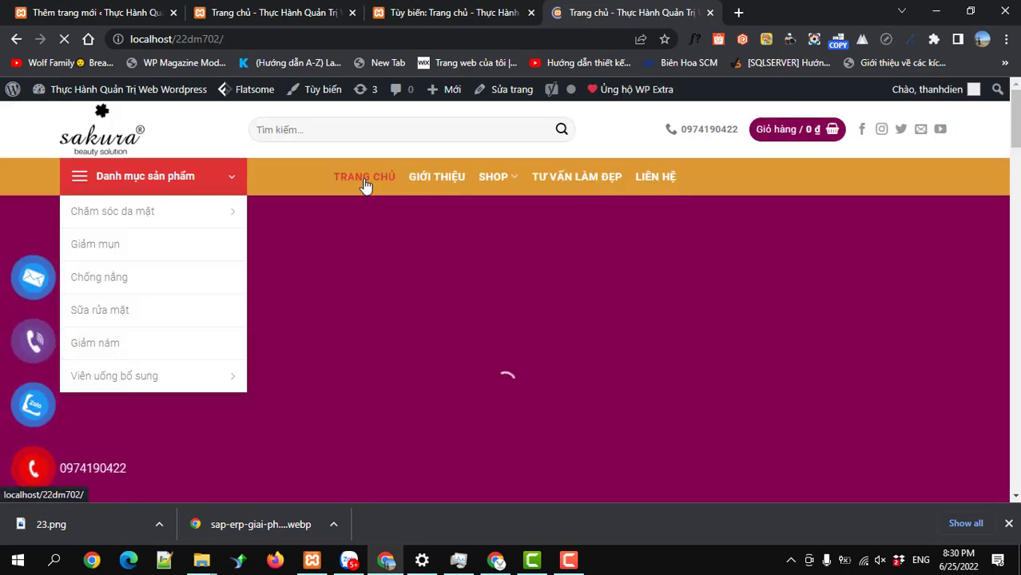
pyautogui.scroll(-6, 457, 336)
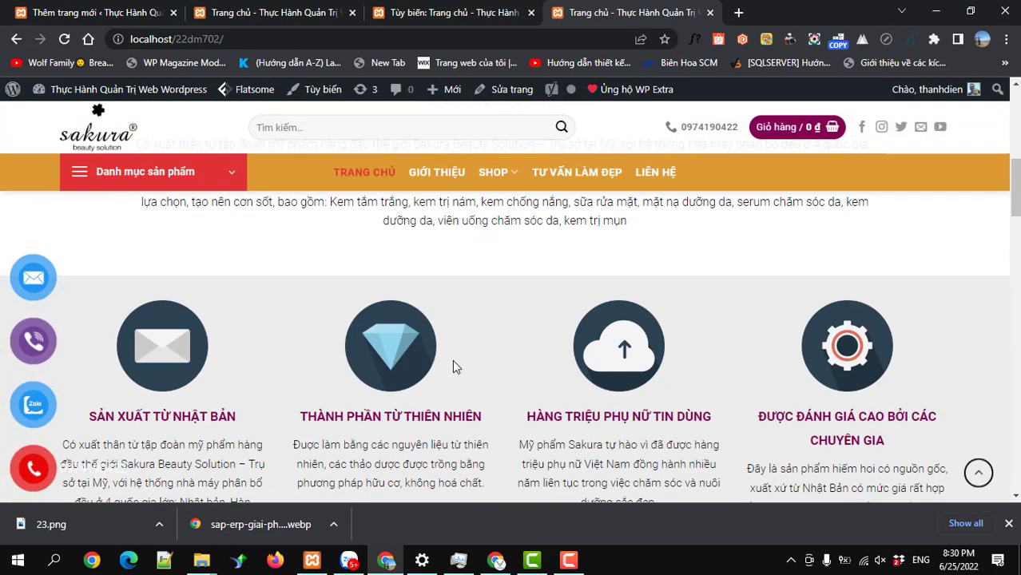
pyautogui.scroll(6, 452, 367)
pyautogui.click(187, 170)
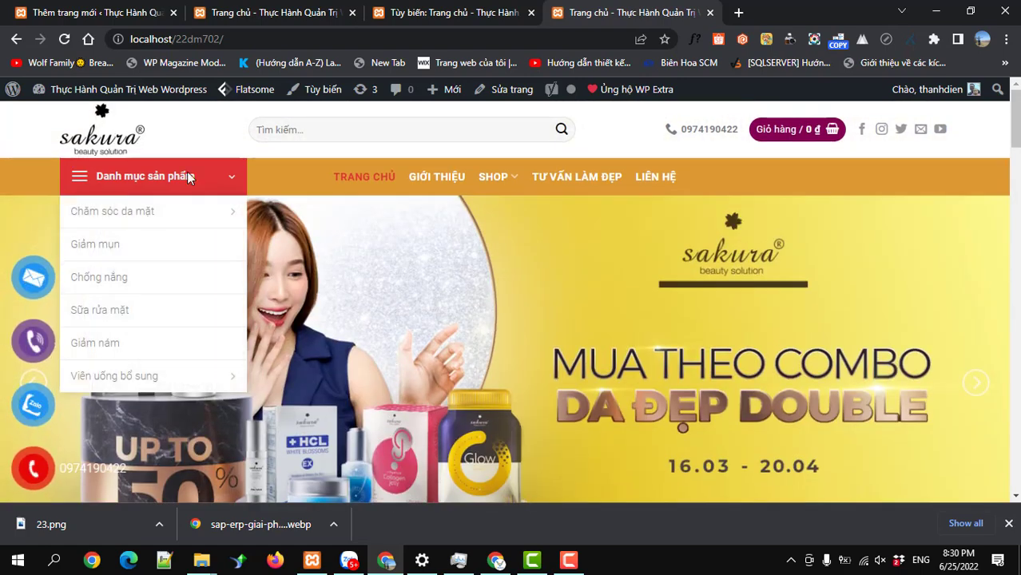
# Open the WordPress admin dashboard of the site and close the two surplus browser tabs for the customizer and home page
pyautogui.moveTo(81, 90)
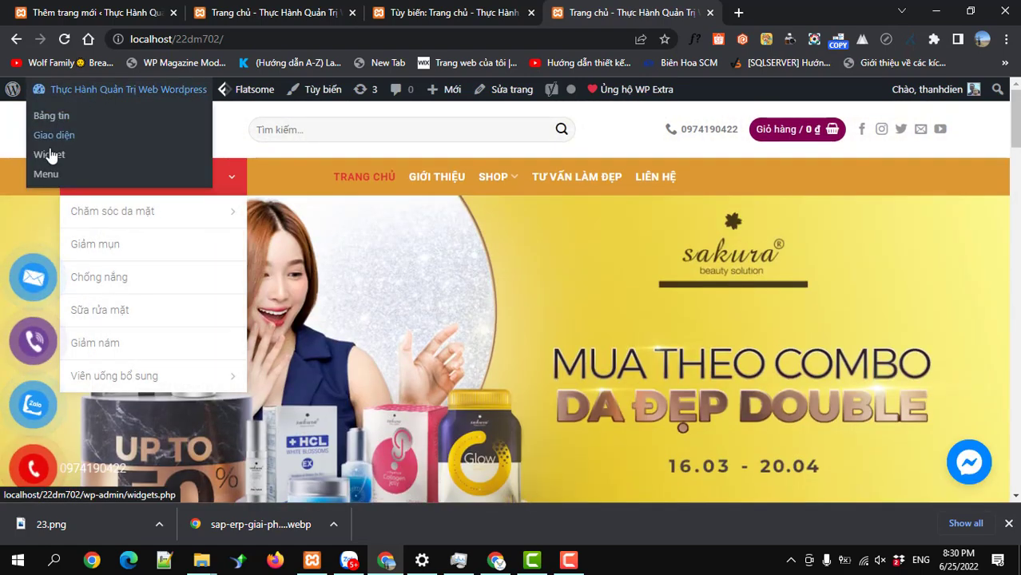
pyautogui.click(47, 120)
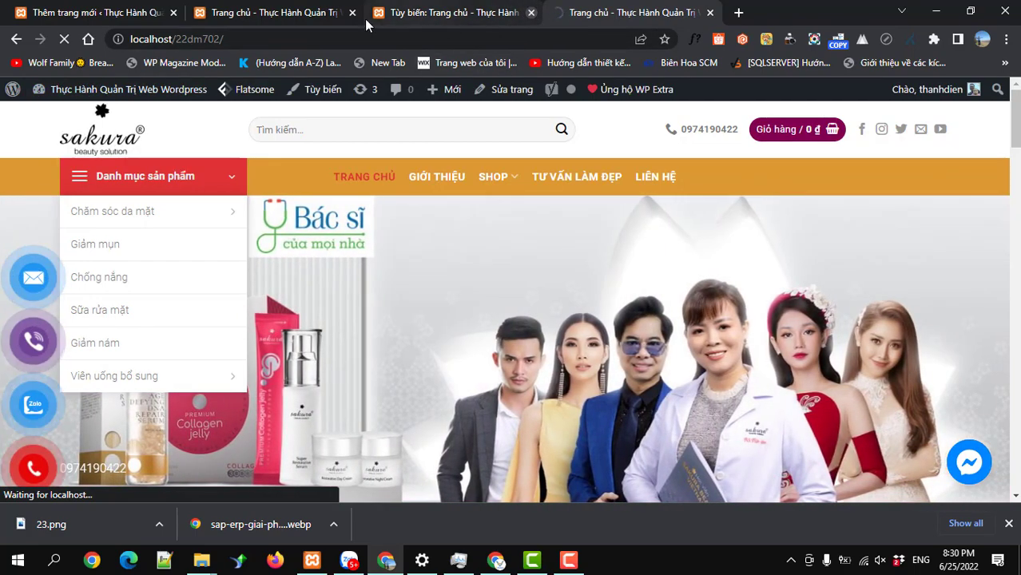
pyautogui.click(529, 13)
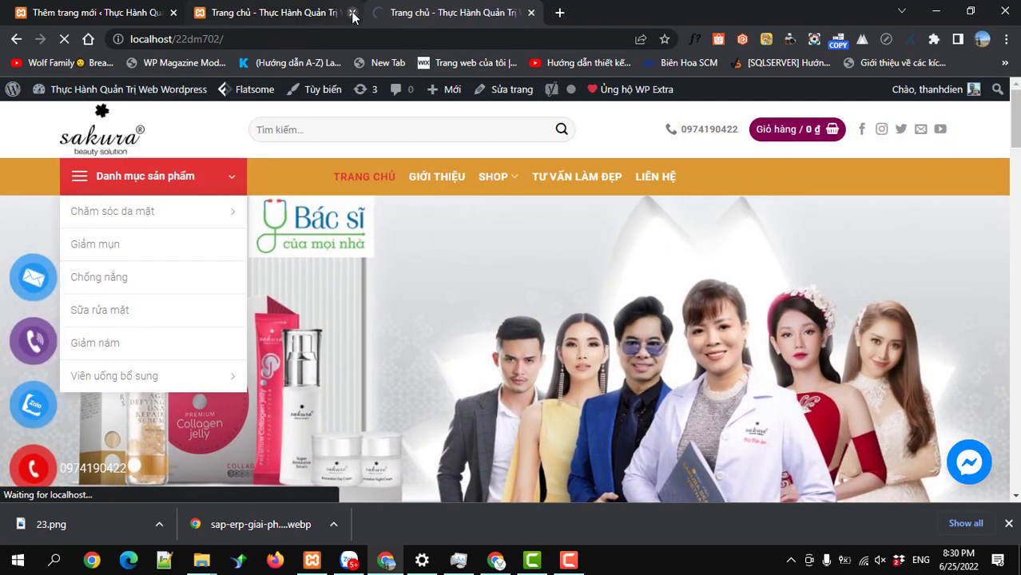
pyautogui.click(352, 12)
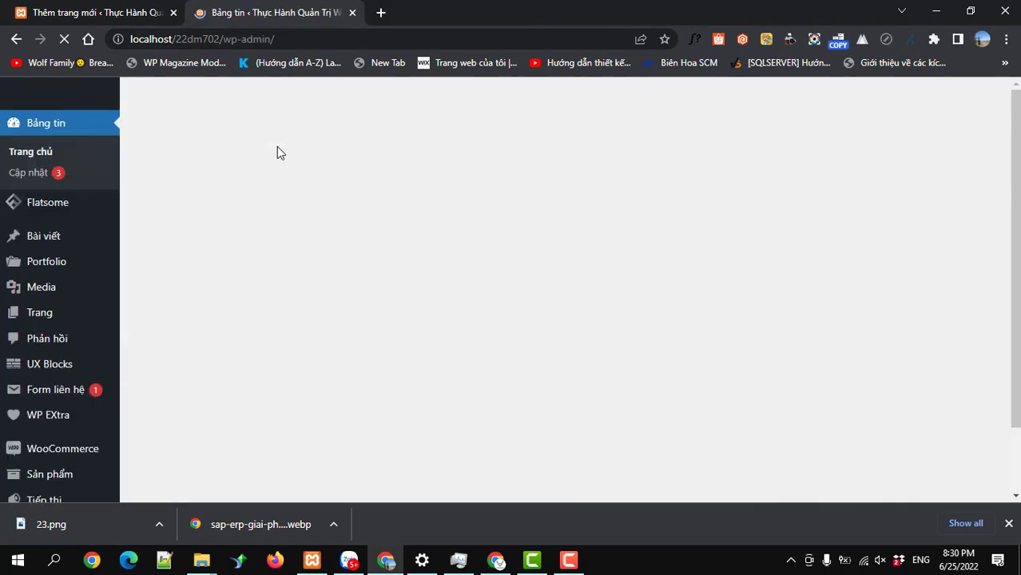
# Create a new page and title it "Trang chủ mới"
pyautogui.moveTo(47, 315)
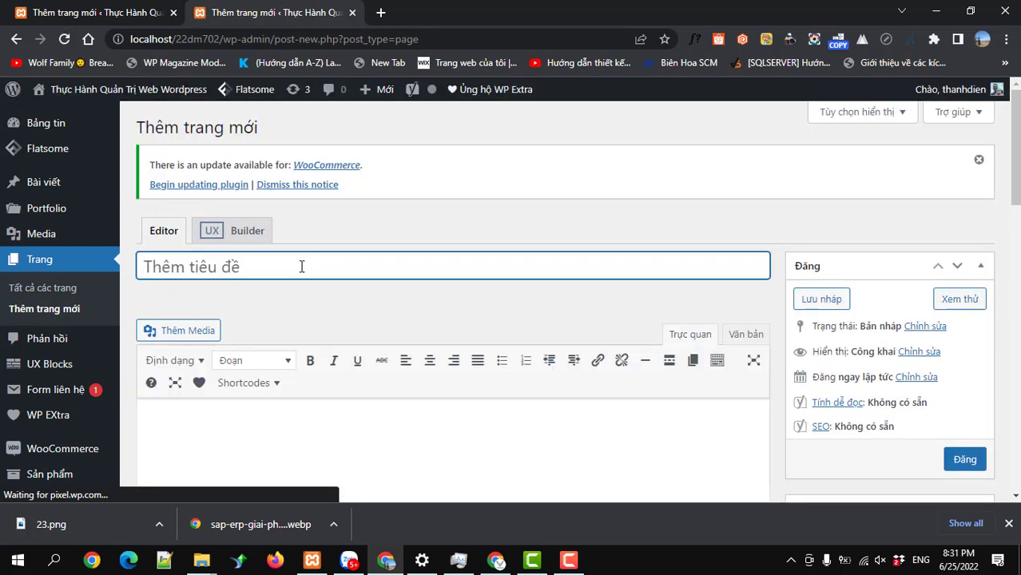
pyautogui.write('Trang ')
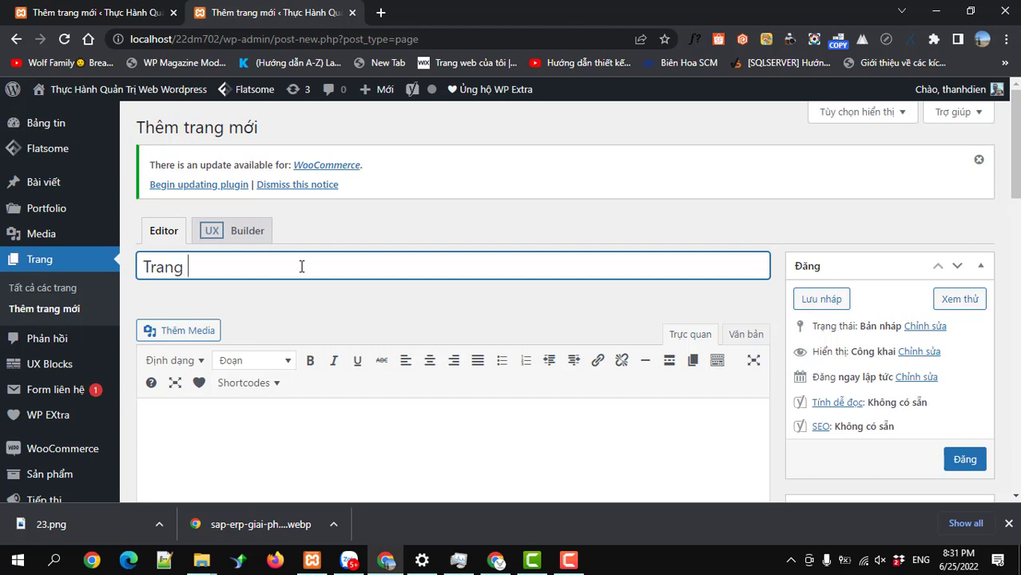
pyautogui.write('chu moiws')
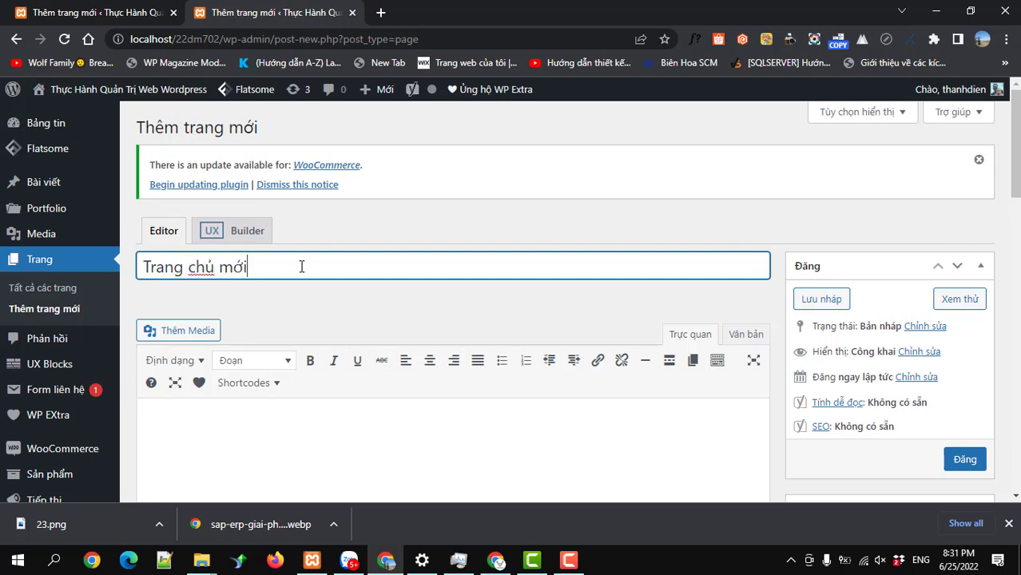
# Assign the "Page - Full Width" template to the new page and publish it
pyautogui.scroll(-2, 958, 466)
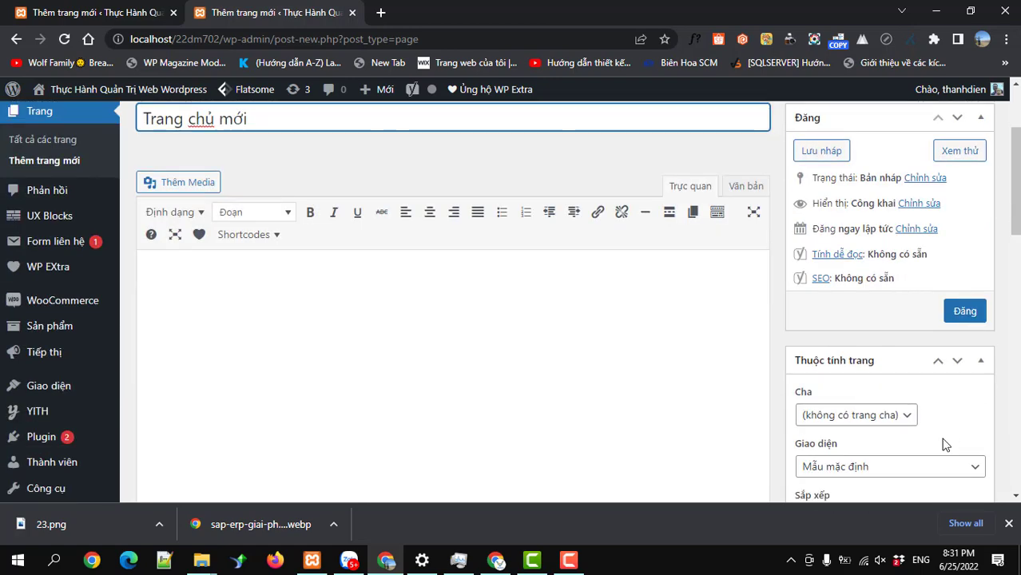
pyautogui.scroll(-1, 905, 447)
pyautogui.click(891, 391)
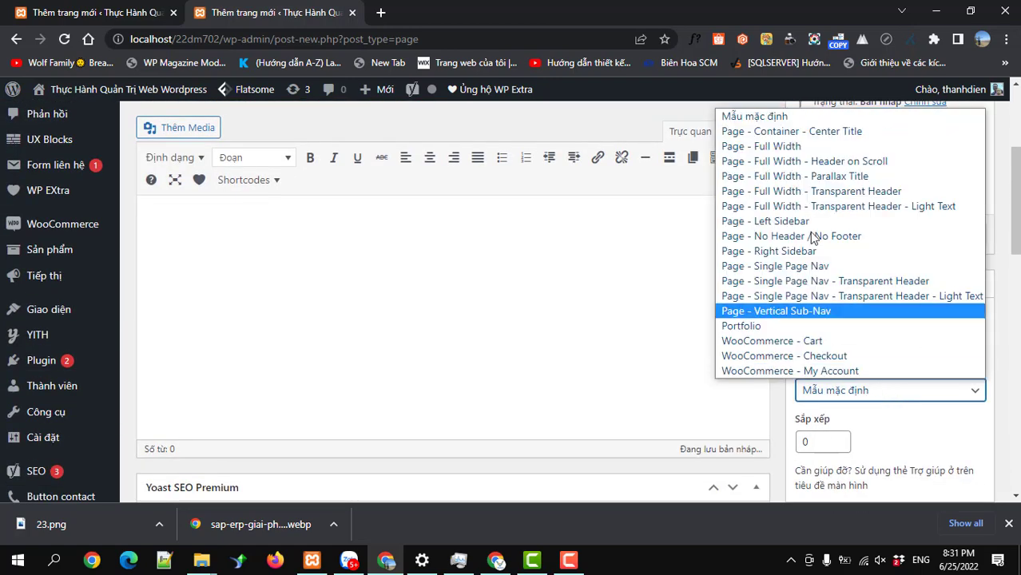
pyautogui.click(879, 147)
pyautogui.scroll(3, 953, 308)
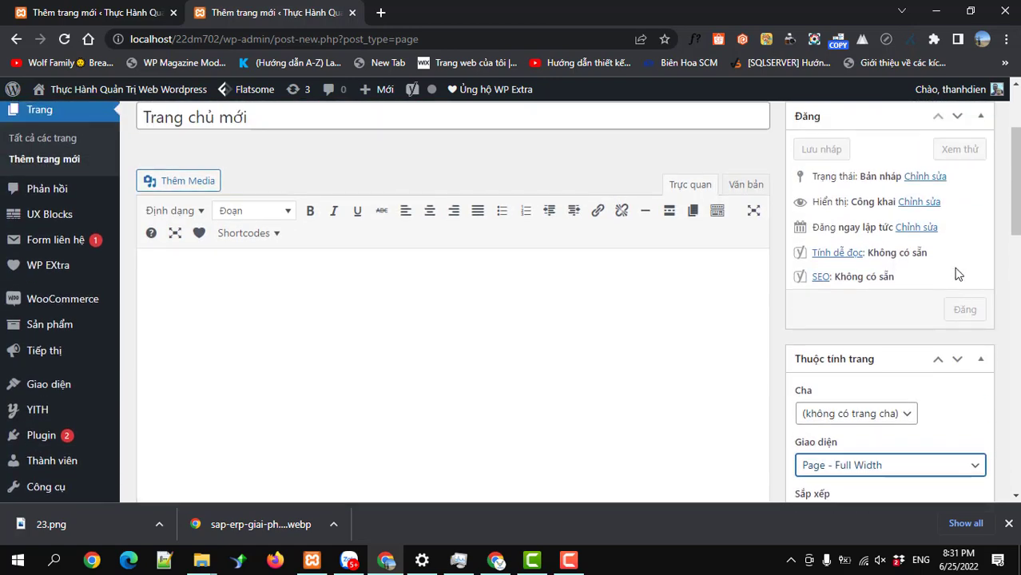
pyautogui.scroll(-2, 954, 277)
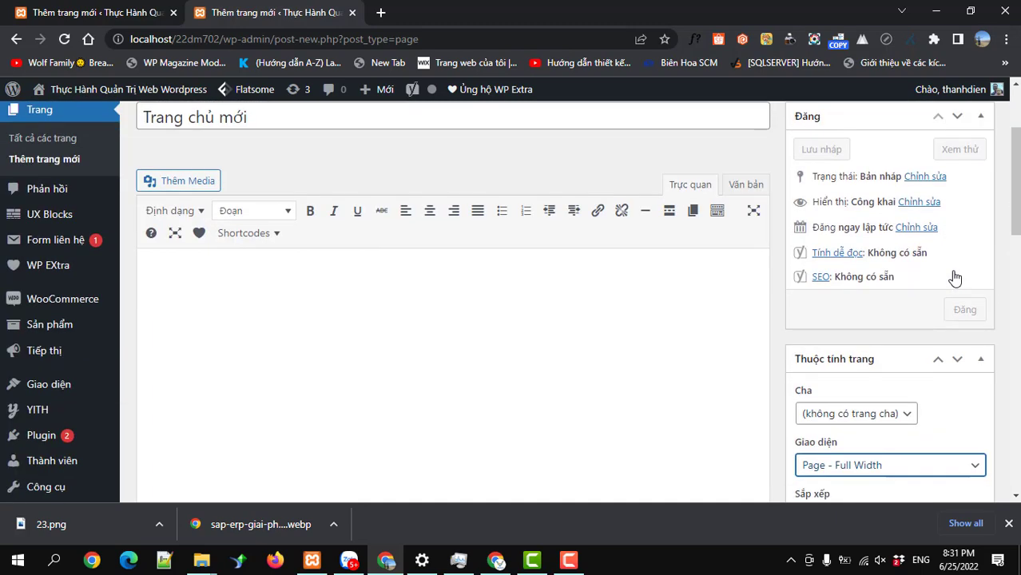
pyautogui.click(962, 310)
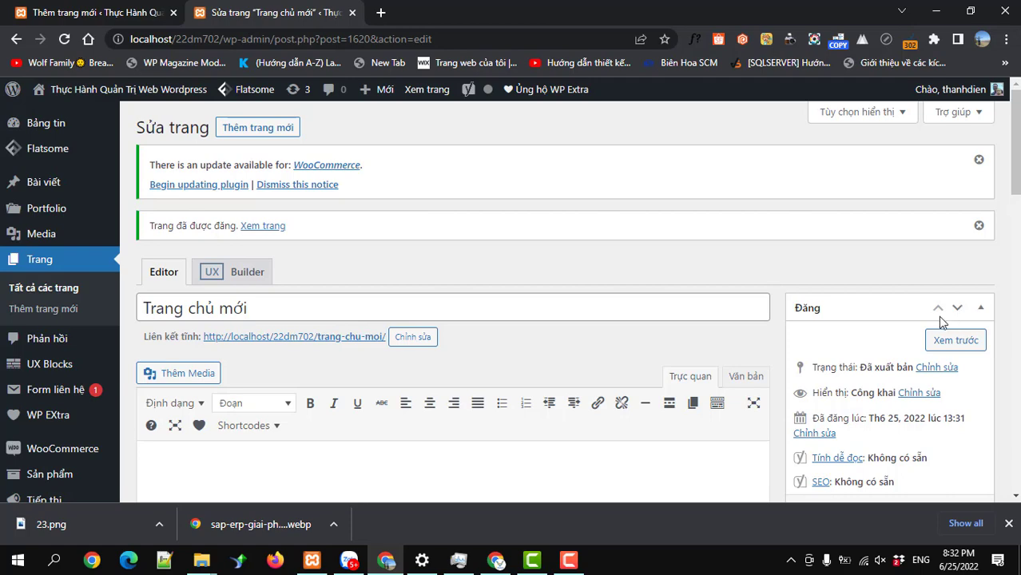
# Open the site's navigation menu editor from the appearance settings
pyautogui.scroll(-2, 116, 361)
pyautogui.scroll(-3, 111, 367)
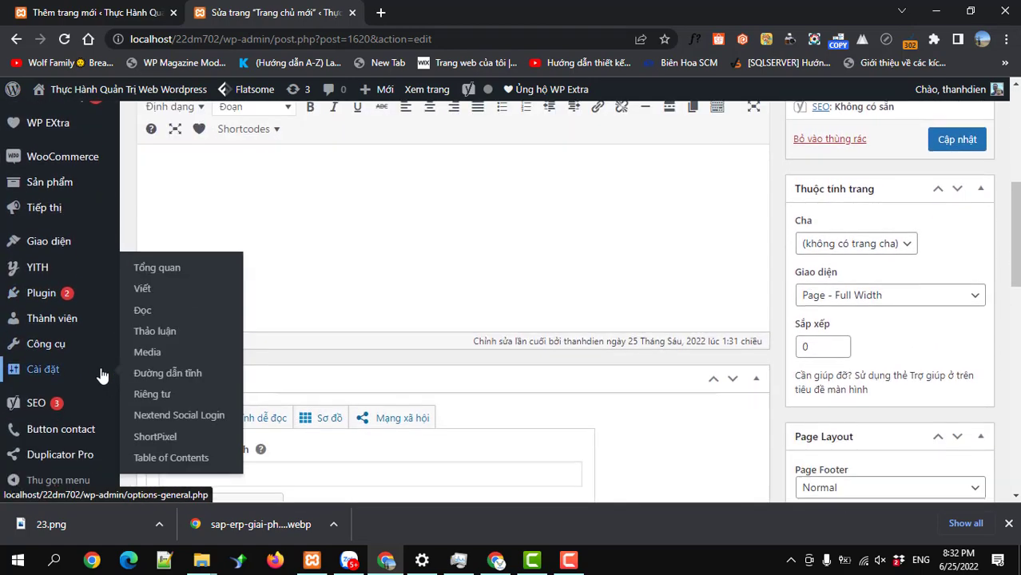
pyautogui.scroll(-1, 103, 372)
pyautogui.moveTo(40, 321)
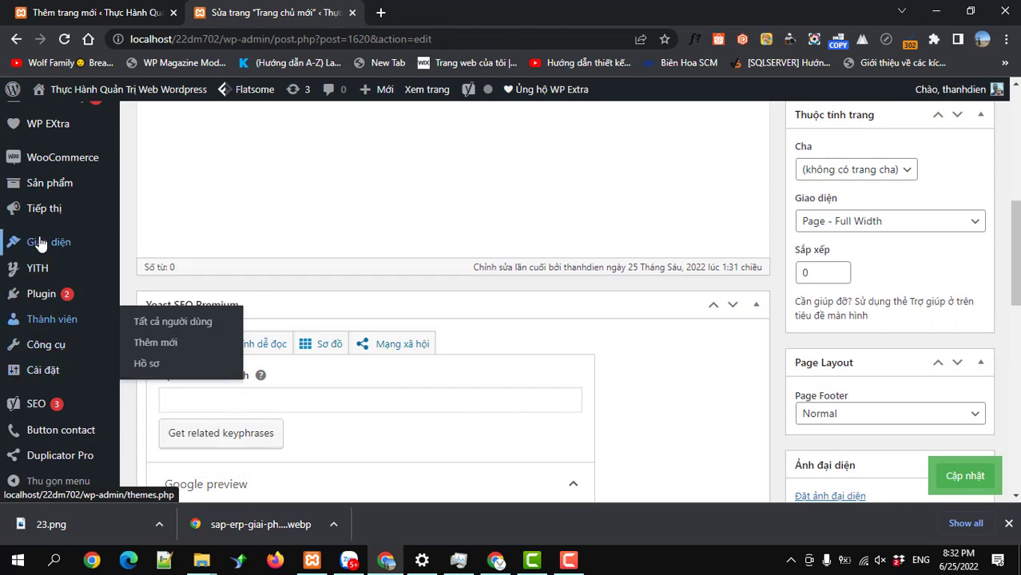
pyautogui.moveTo(40, 242)
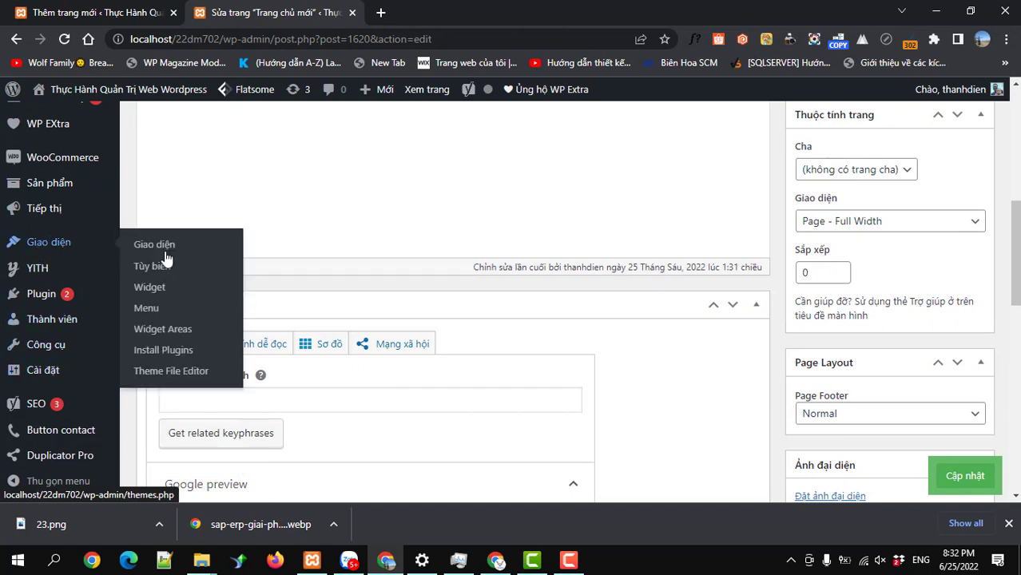
pyautogui.click(145, 311)
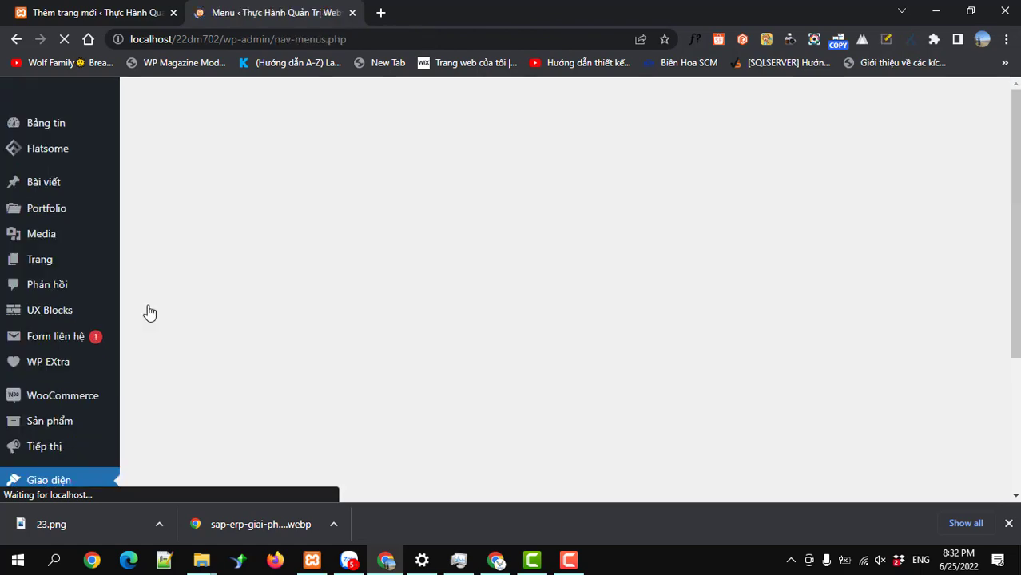
# Load the Main-menu-sakura menu for editing instead of the vertical menu
pyautogui.scroll(-5, 464, 332)
pyautogui.scroll(4, 465, 337)
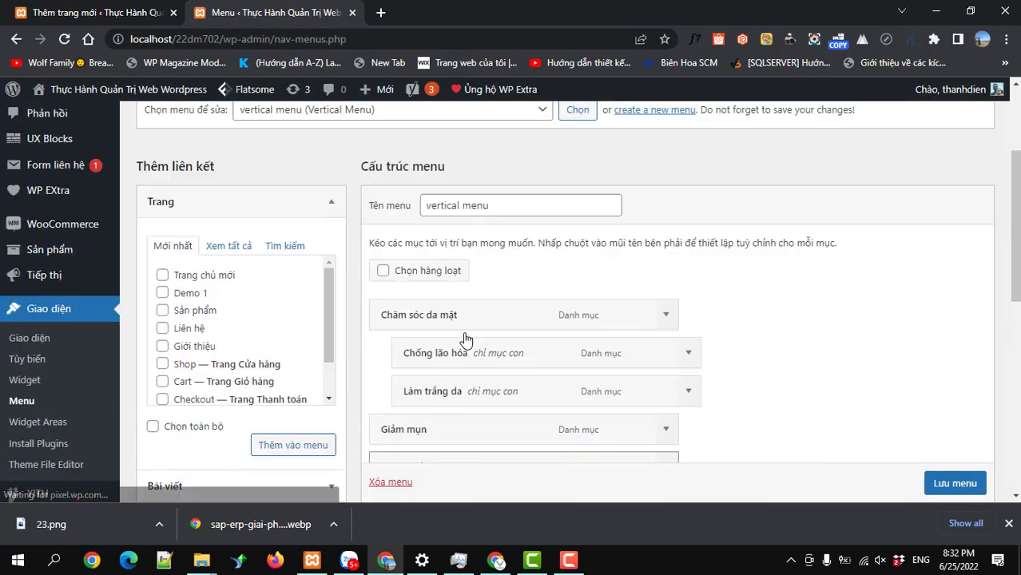
pyautogui.click(380, 210)
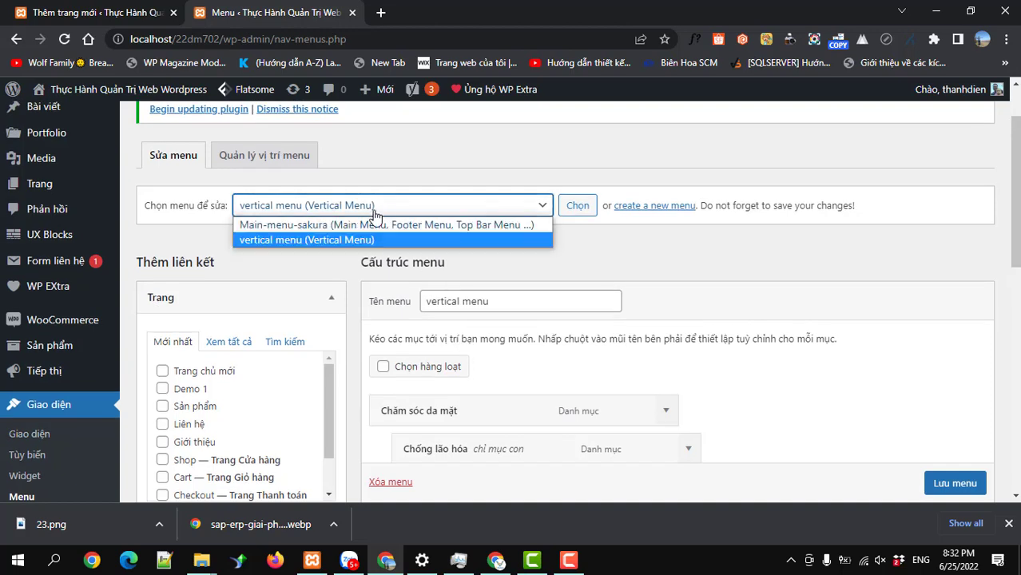
pyautogui.click(435, 223)
pyautogui.click(576, 206)
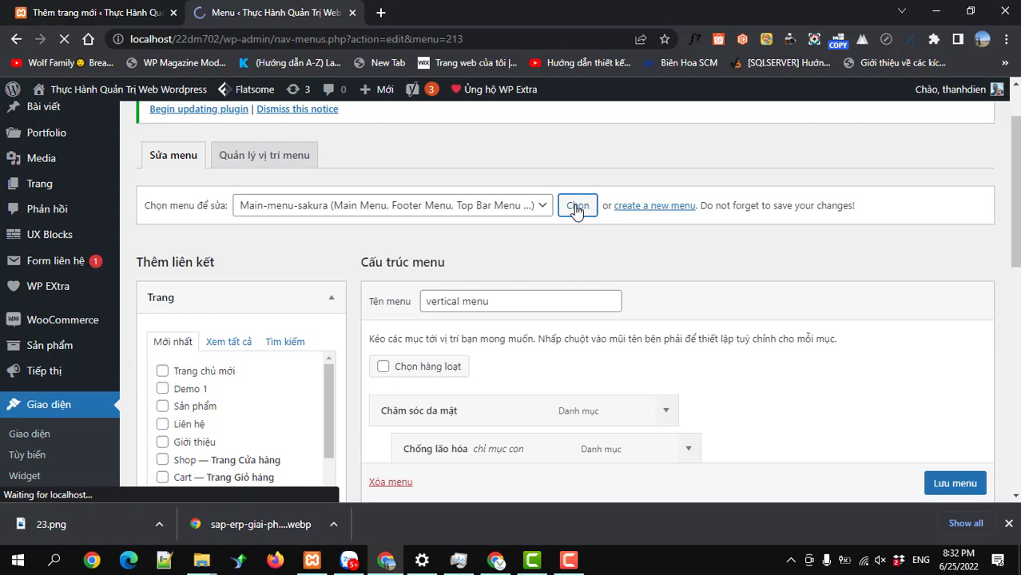
# Remove the "Trang chủ" item from the Main-menu-sakura structure
pyautogui.scroll(-2, 528, 258)
pyautogui.scroll(-2, 528, 258)
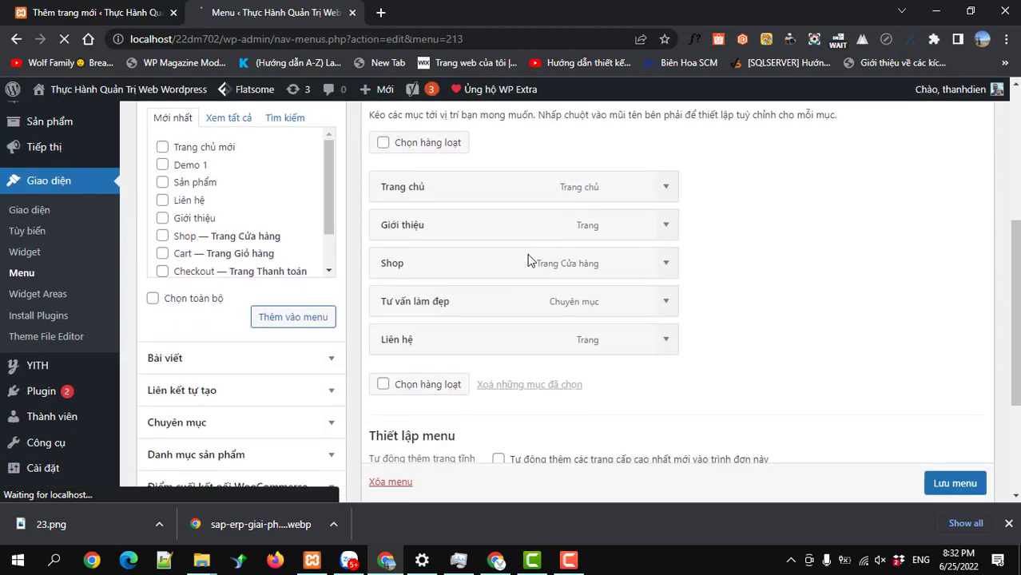
pyautogui.click(662, 195)
pyautogui.scroll(-5, 467, 338)
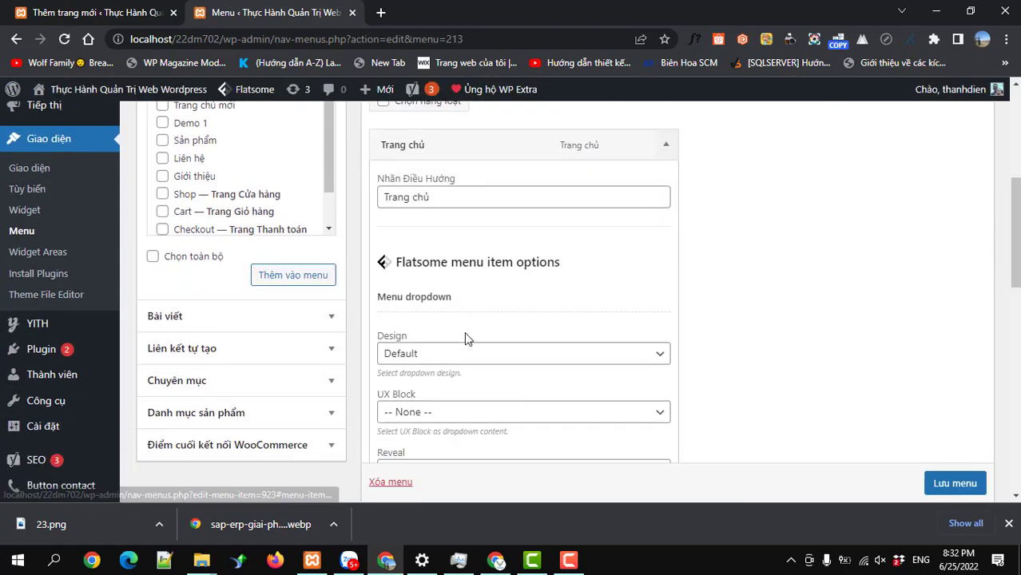
pyautogui.scroll(-1, 422, 354)
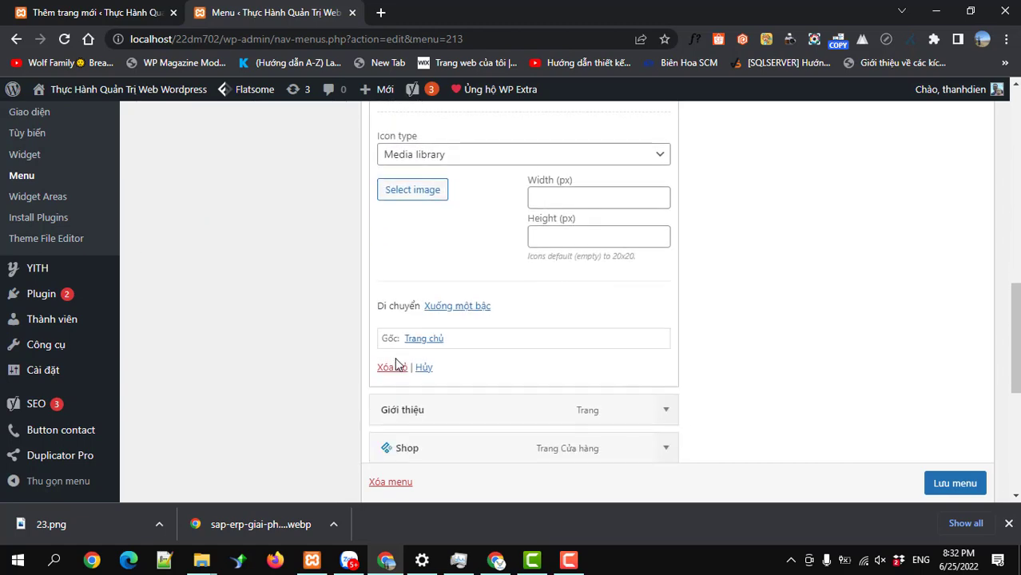
pyautogui.click(392, 363)
pyautogui.scroll(4, 355, 357)
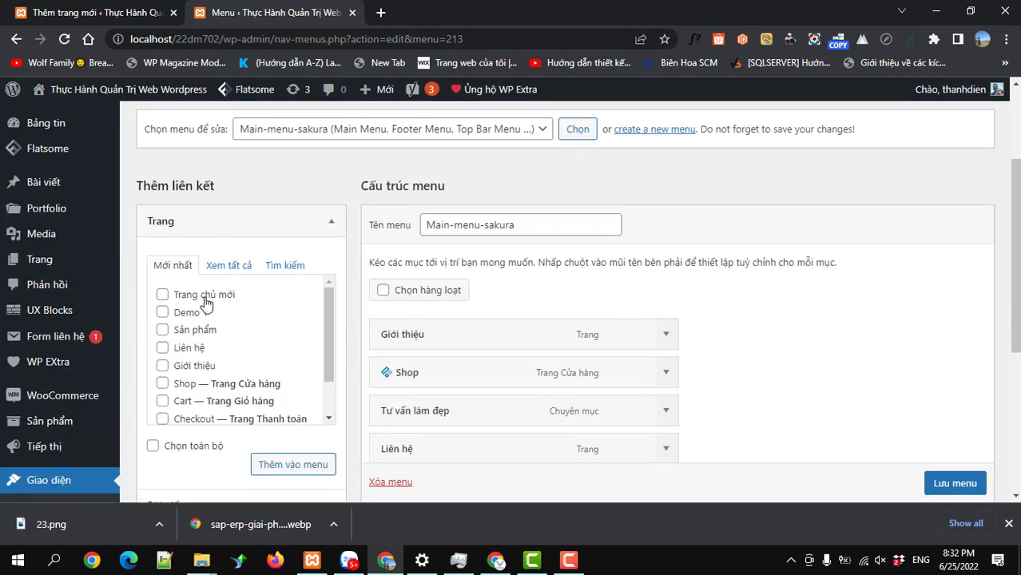
# Add the "Trang chủ mới" page as the first item, above "Giới thiệu", and save the menu
pyautogui.click(163, 294)
pyautogui.click(290, 464)
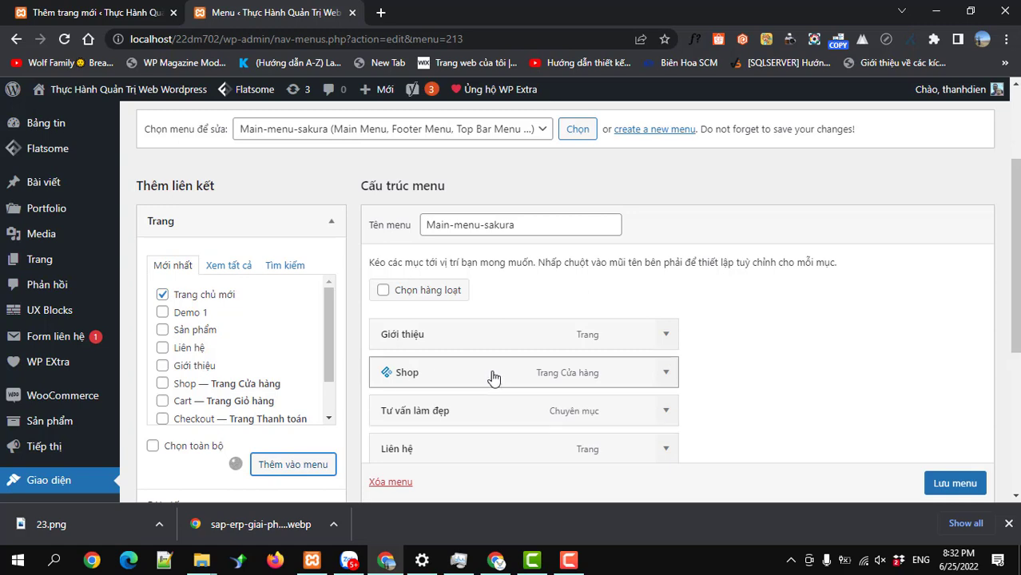
pyautogui.scroll(-1, 493, 377)
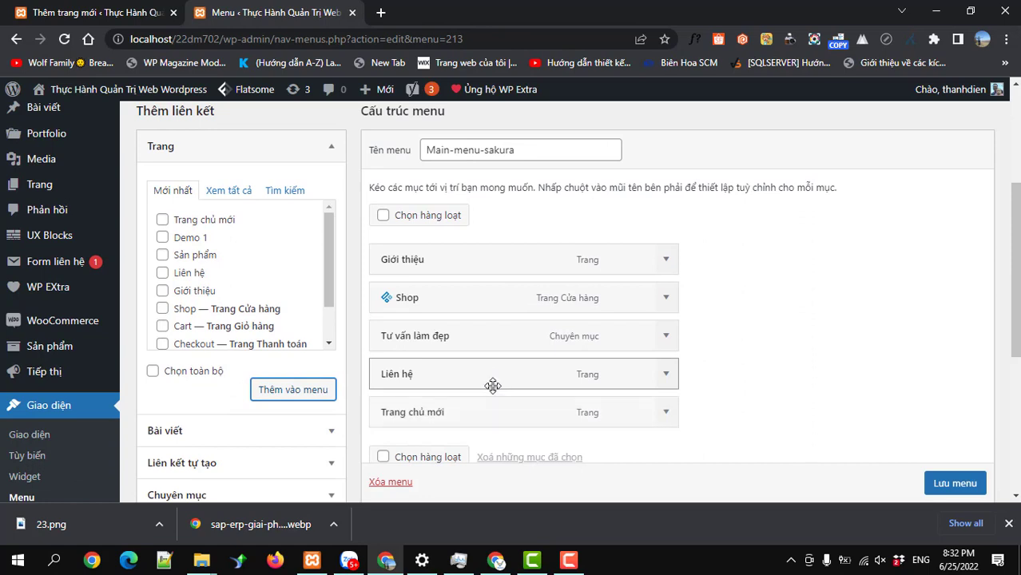
pyautogui.moveTo(492, 413); pyautogui.dragTo(487, 264)
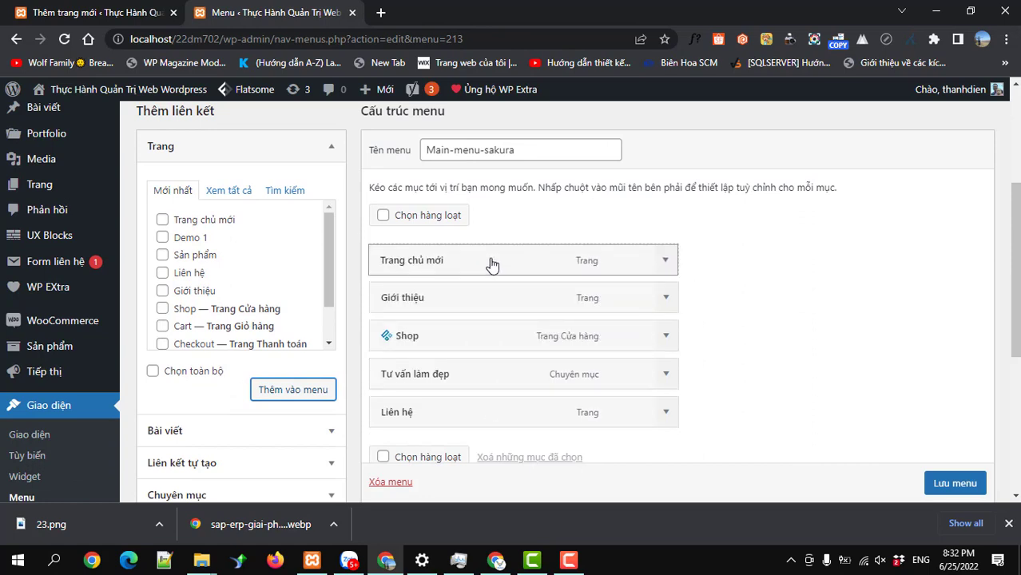
pyautogui.click(957, 483)
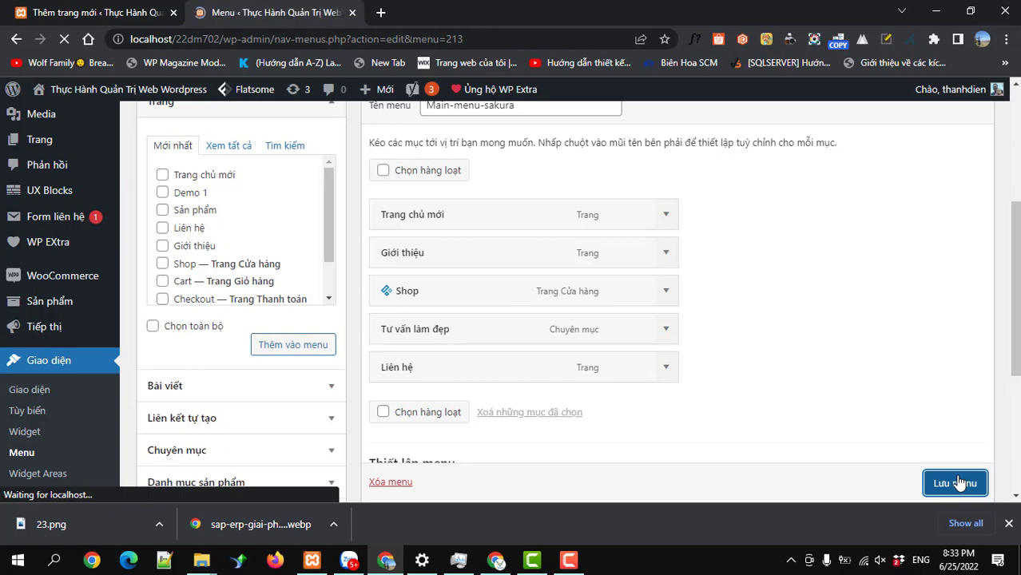
# Open the site's reading settings (Đọc), where the home page layout is configured
pyautogui.scroll(-3, 755, 482)
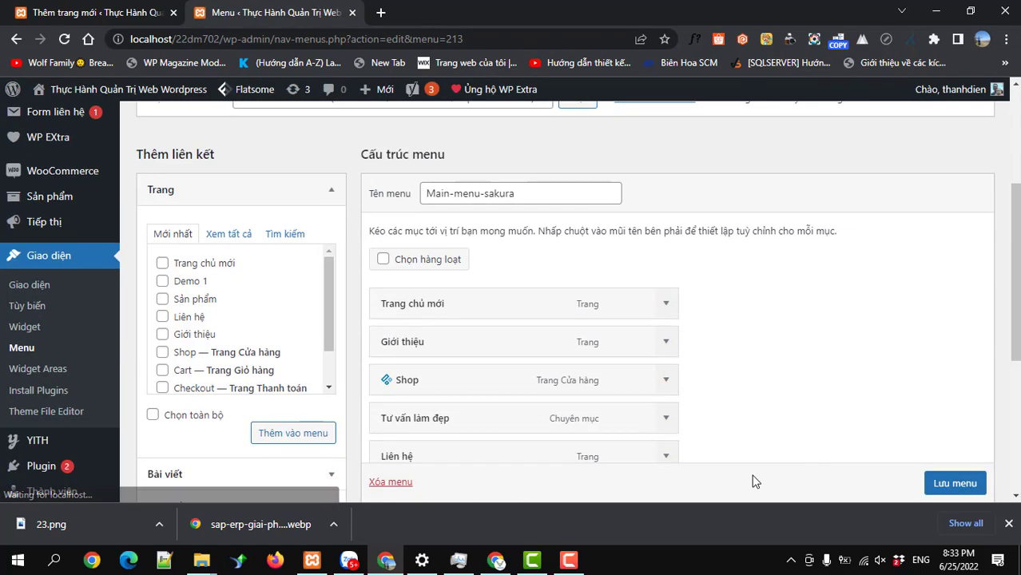
pyautogui.scroll(-4, 60, 341)
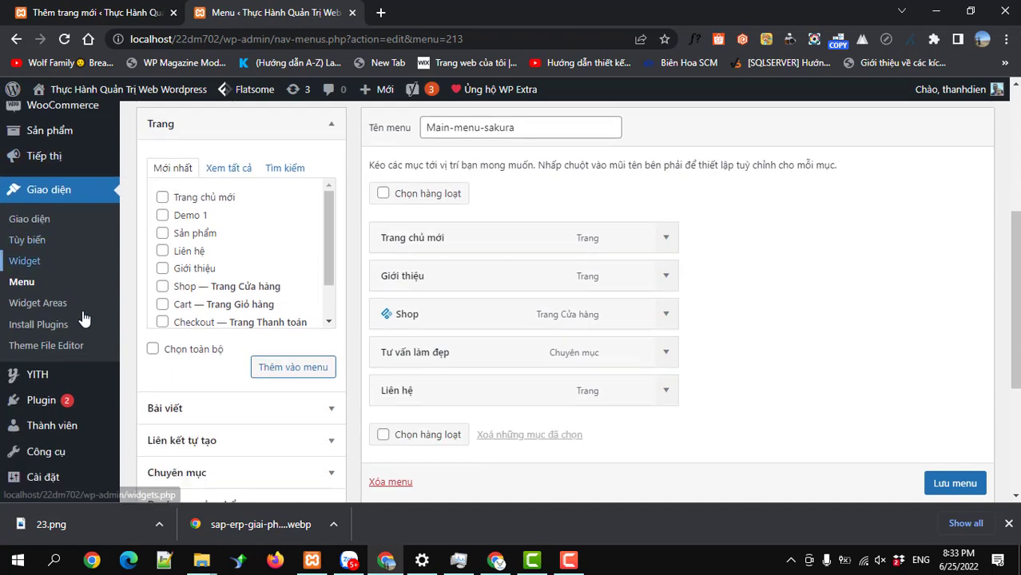
pyautogui.moveTo(48, 377)
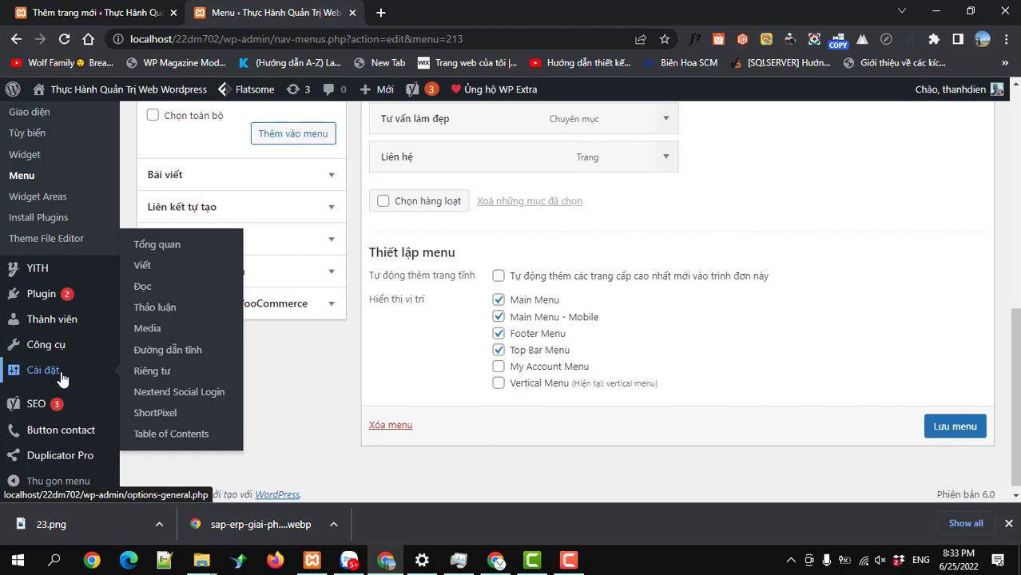
pyautogui.click(144, 290)
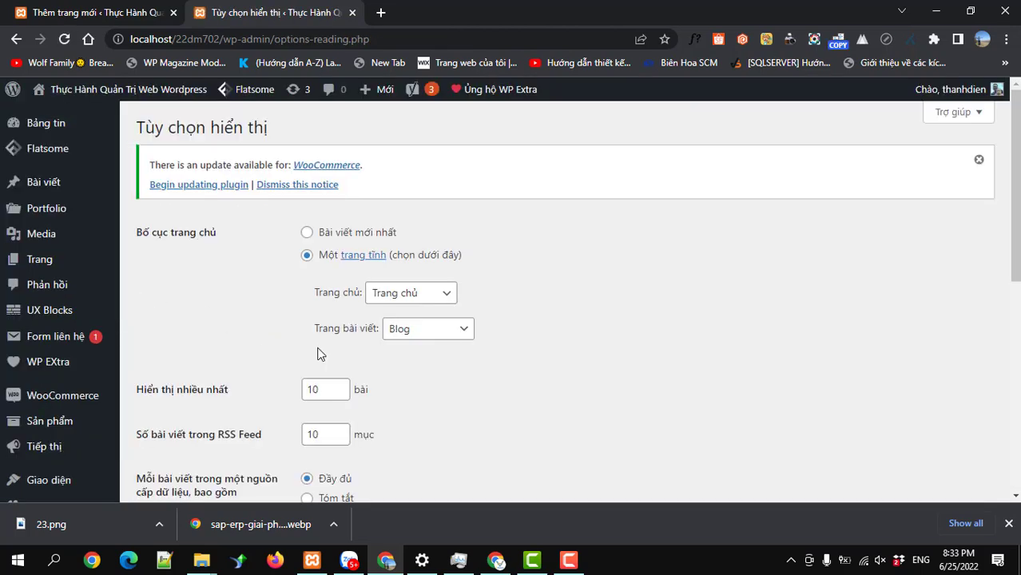
# Set the static home page (Trang chủ) to "Trang chủ mới" and save the reading settings
pyautogui.click(423, 299)
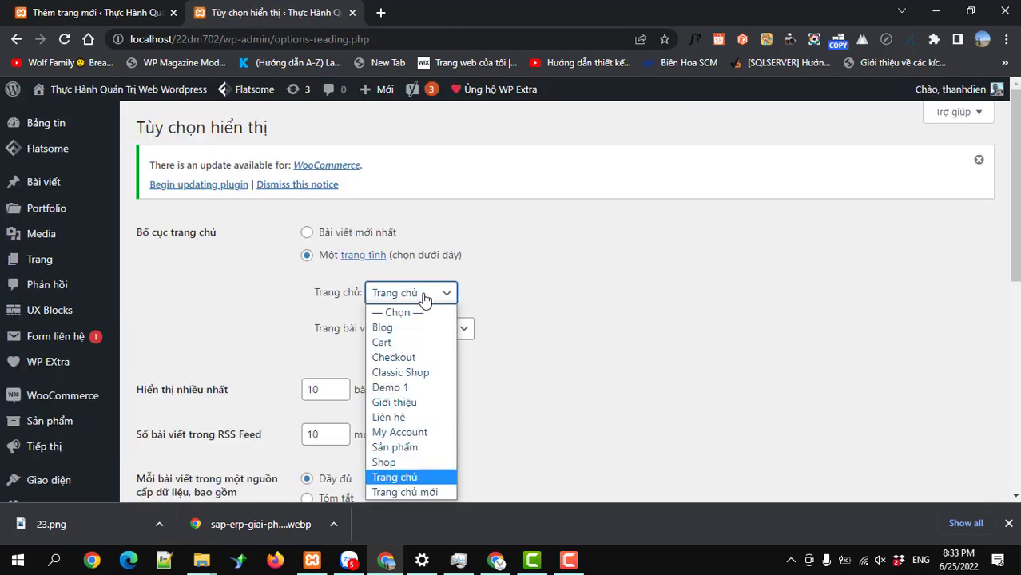
pyautogui.click(422, 490)
pyautogui.scroll(-10, 423, 423)
pyautogui.click(162, 183)
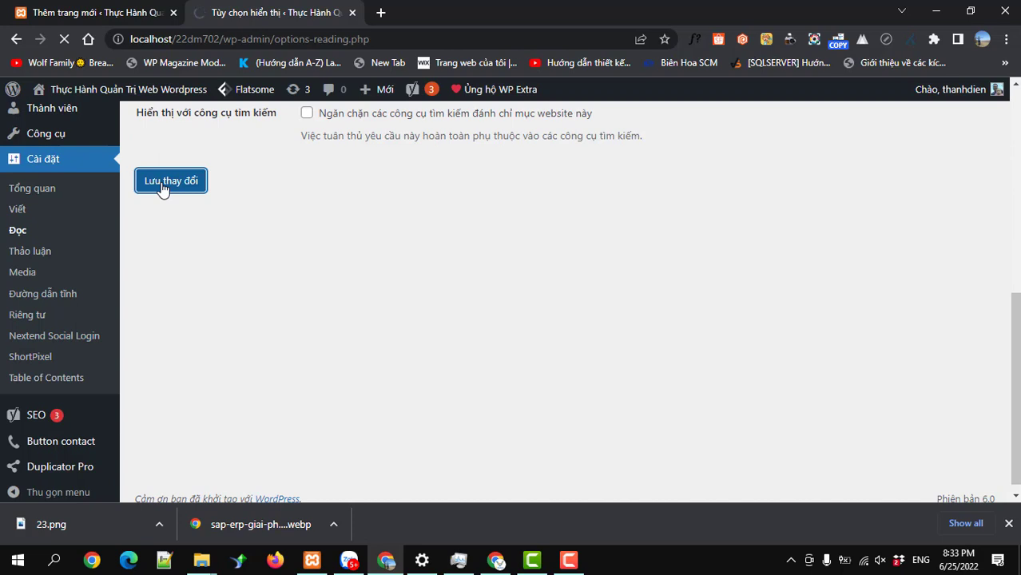
pyautogui.click(568, 561)
pyautogui.click(568, 562)
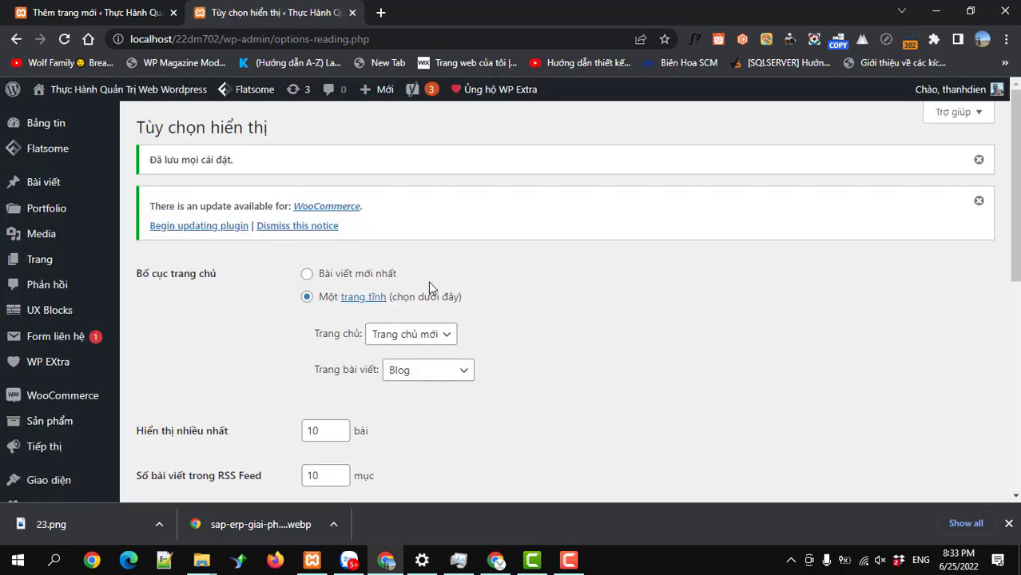
# Open the site's front page in a new browser tab and start editing it with UX Builder
pyautogui.moveTo(79, 89)
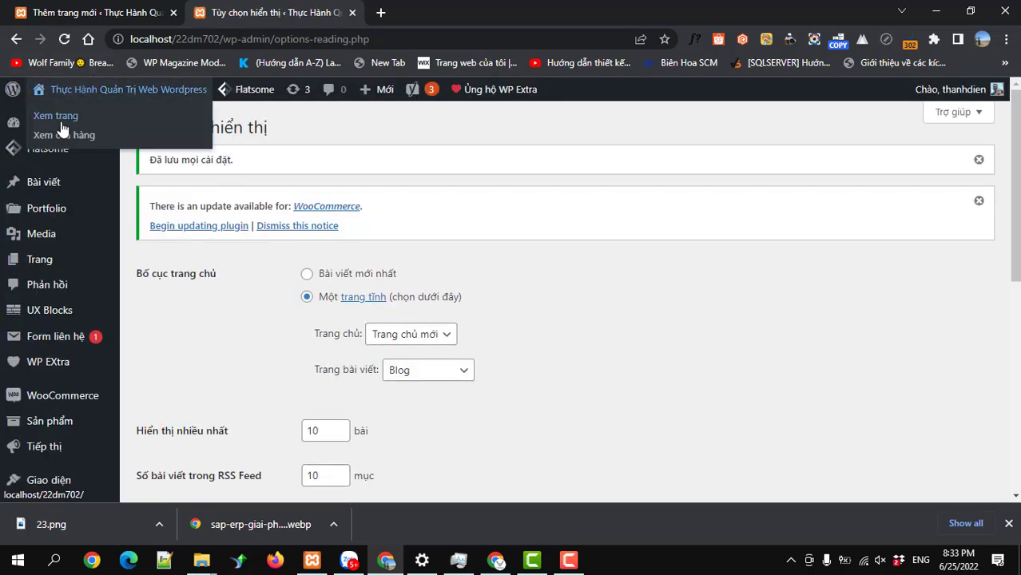
pyautogui.rightClick(63, 123)
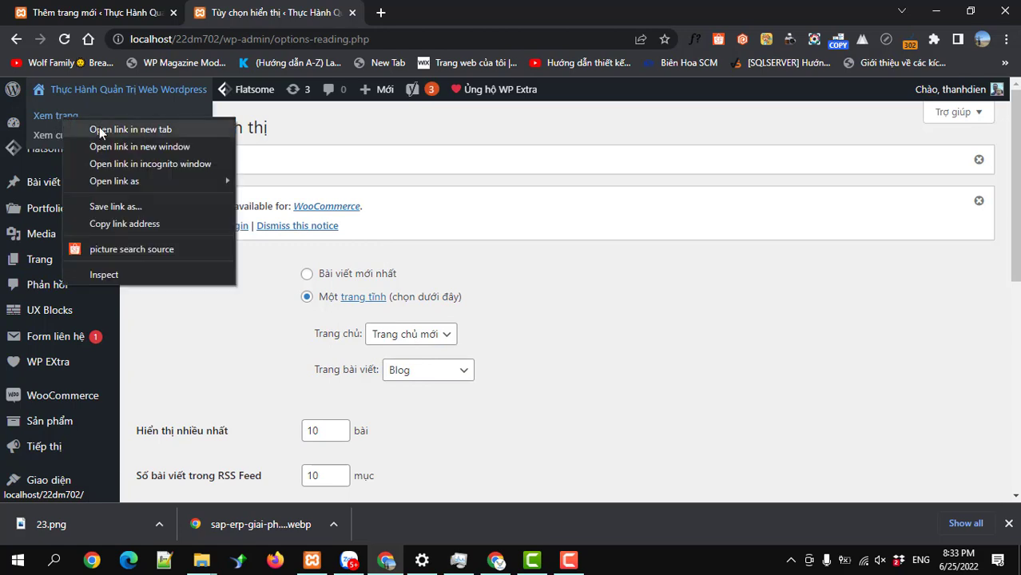
pyautogui.click(99, 127)
pyautogui.click(443, 21)
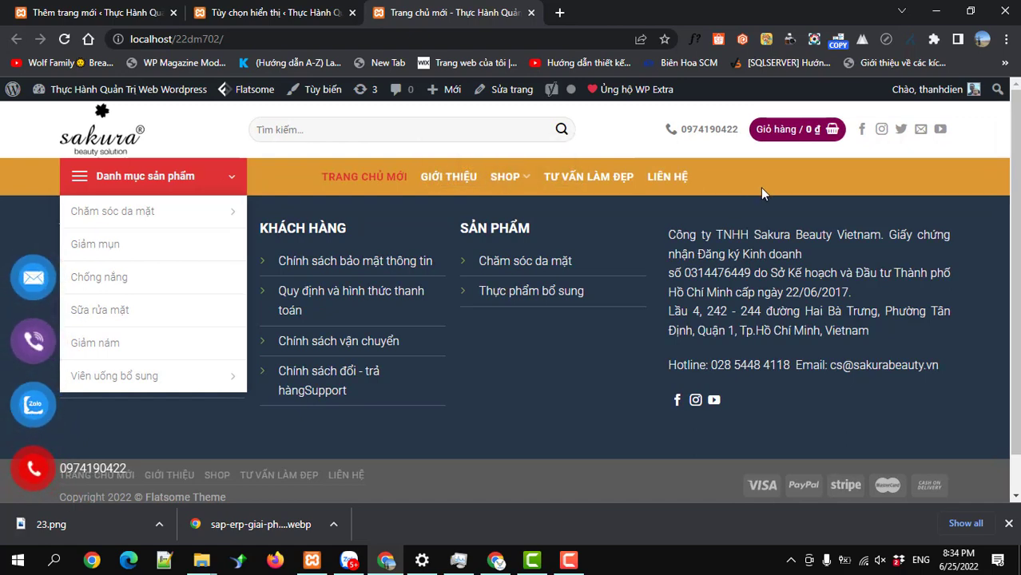
pyautogui.moveTo(497, 97)
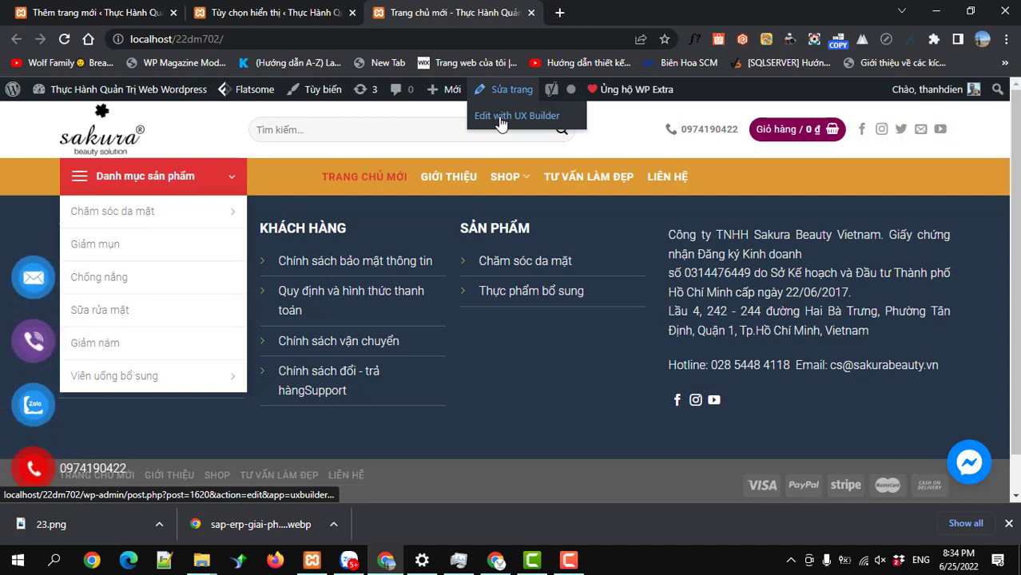
pyautogui.click(500, 117)
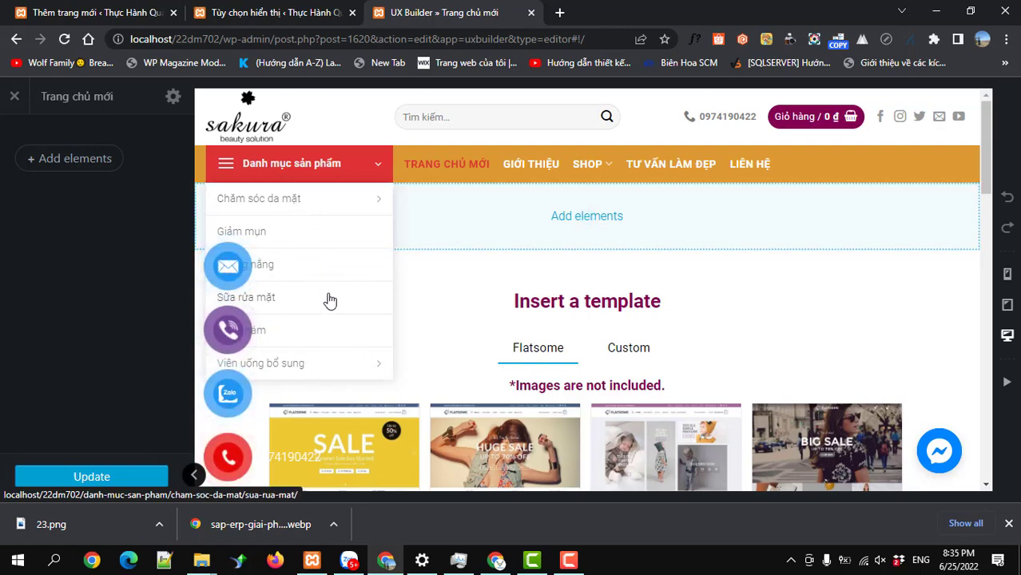
# Look through the UX Builder element library, from layout and shop elements to content elements, and close it
pyautogui.click(77, 163)
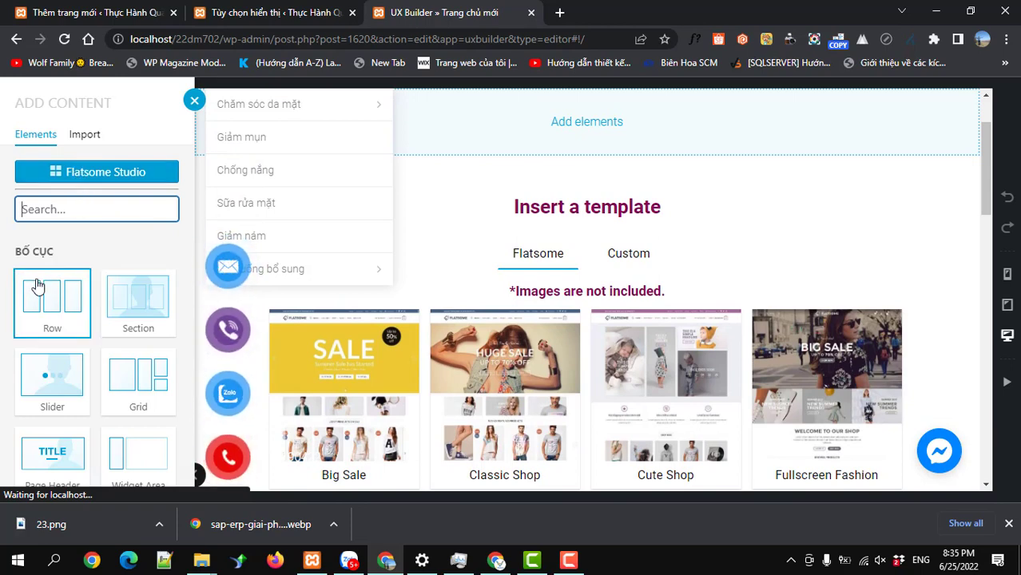
pyautogui.scroll(-1, 55, 306)
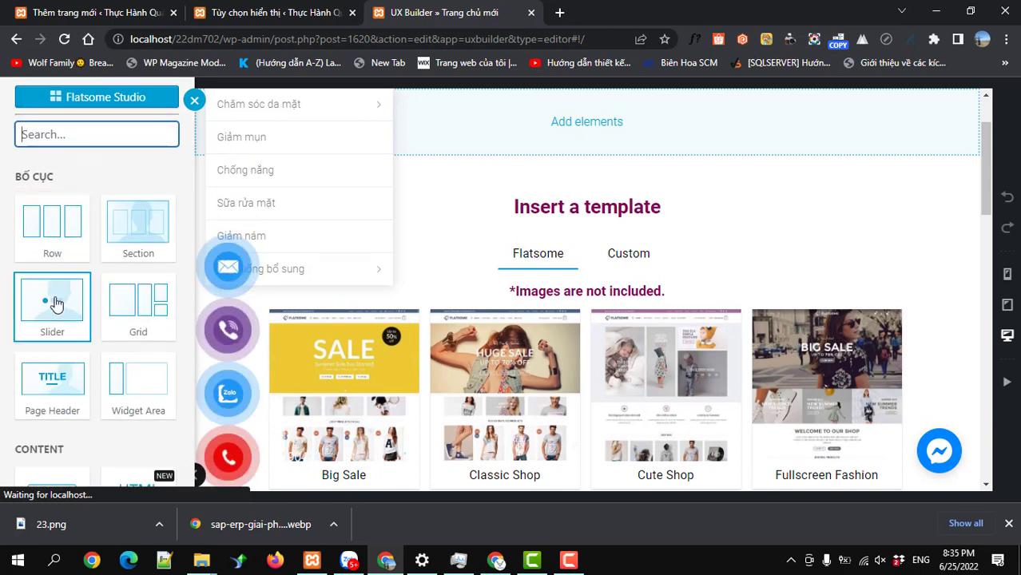
pyautogui.scroll(1, 54, 304)
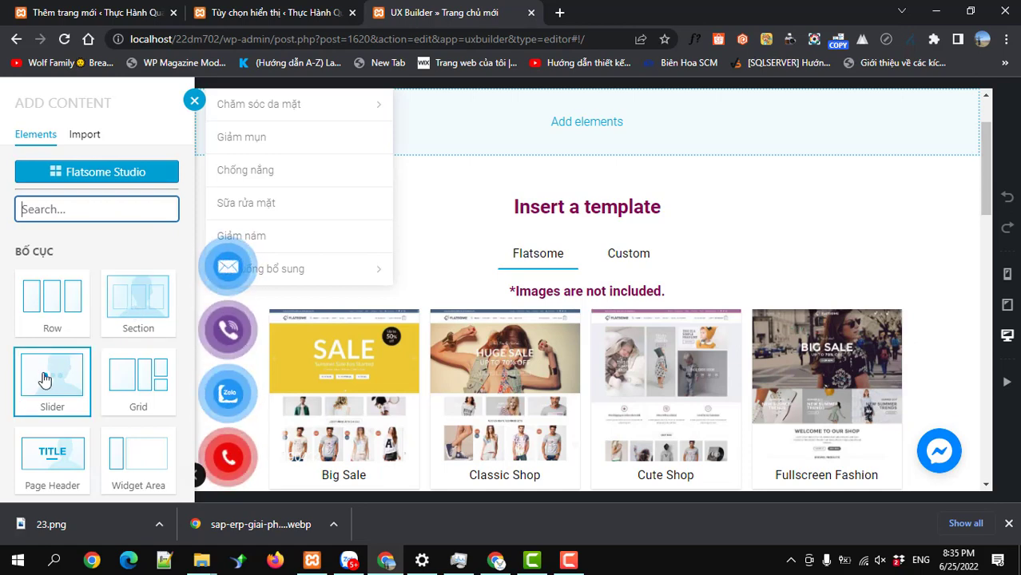
pyautogui.scroll(-2, 43, 373)
pyautogui.scroll(-3, 43, 374)
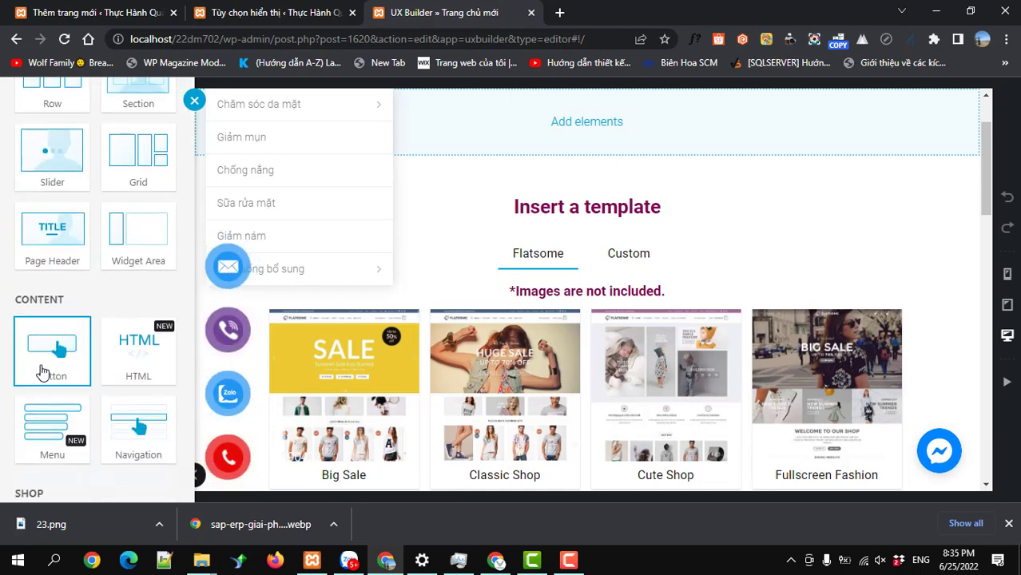
pyautogui.scroll(-5, 88, 372)
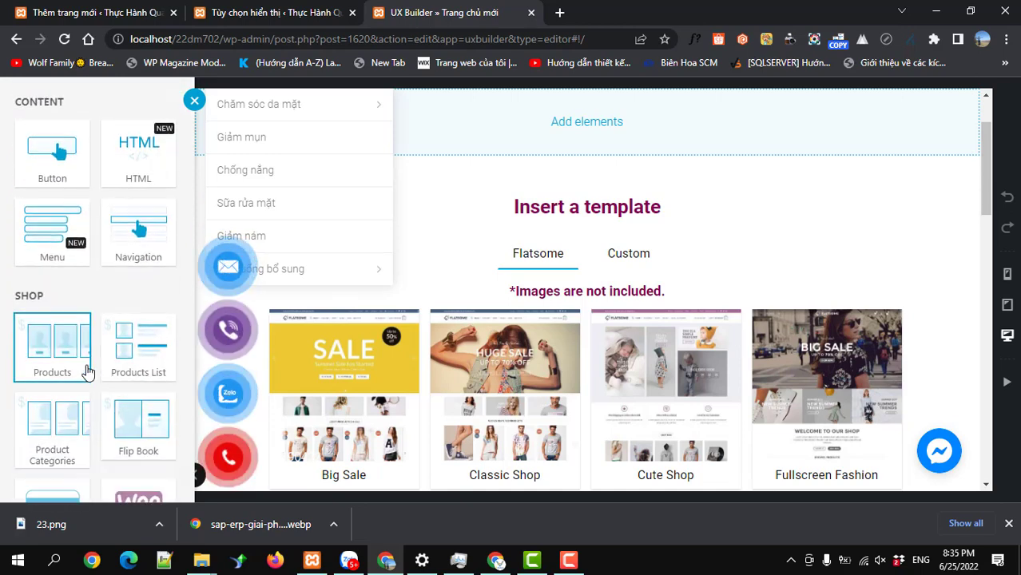
pyautogui.scroll(-5, 86, 363)
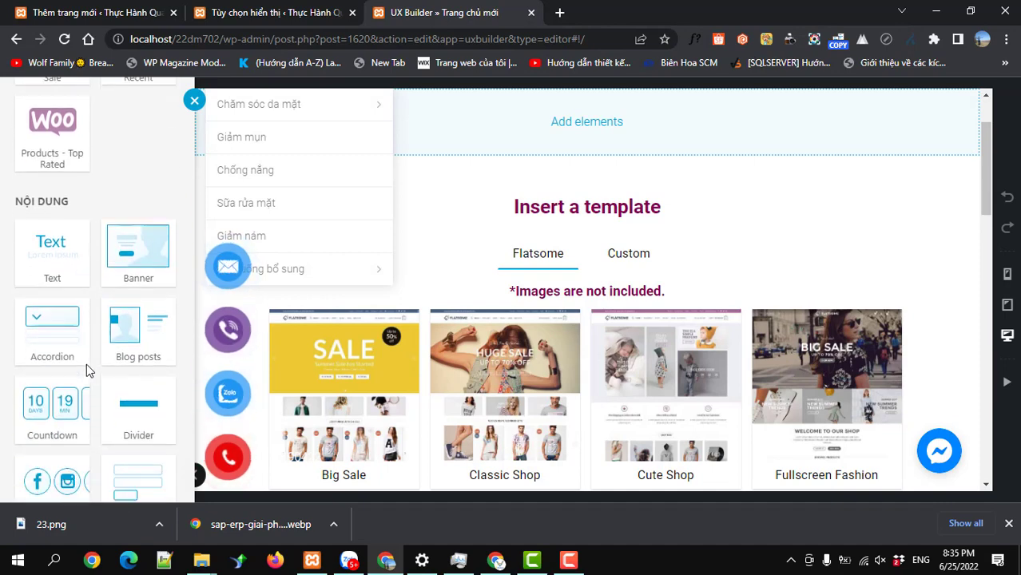
pyautogui.scroll(-3, 86, 365)
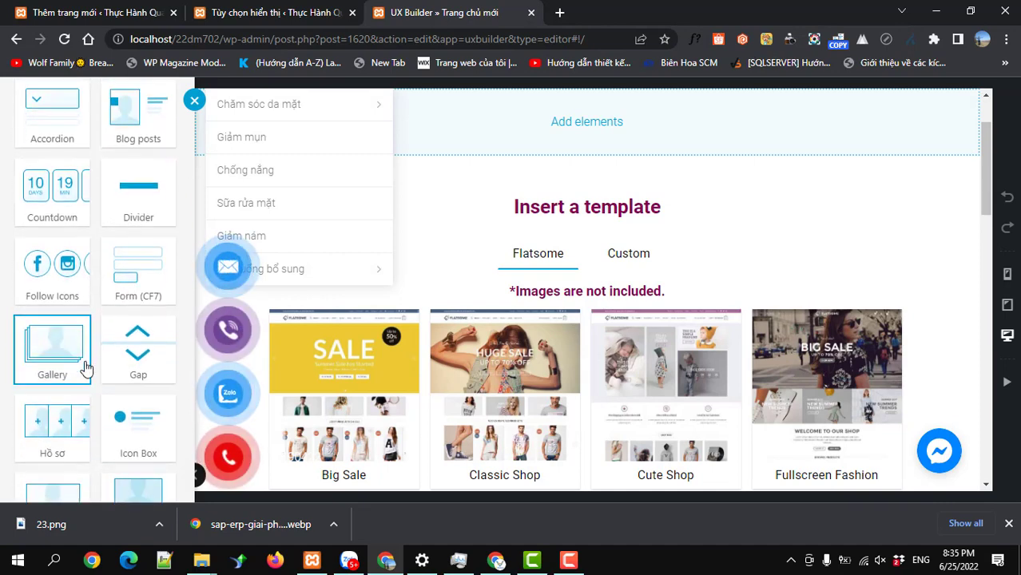
pyautogui.scroll(8, 87, 366)
pyautogui.scroll(10, 85, 366)
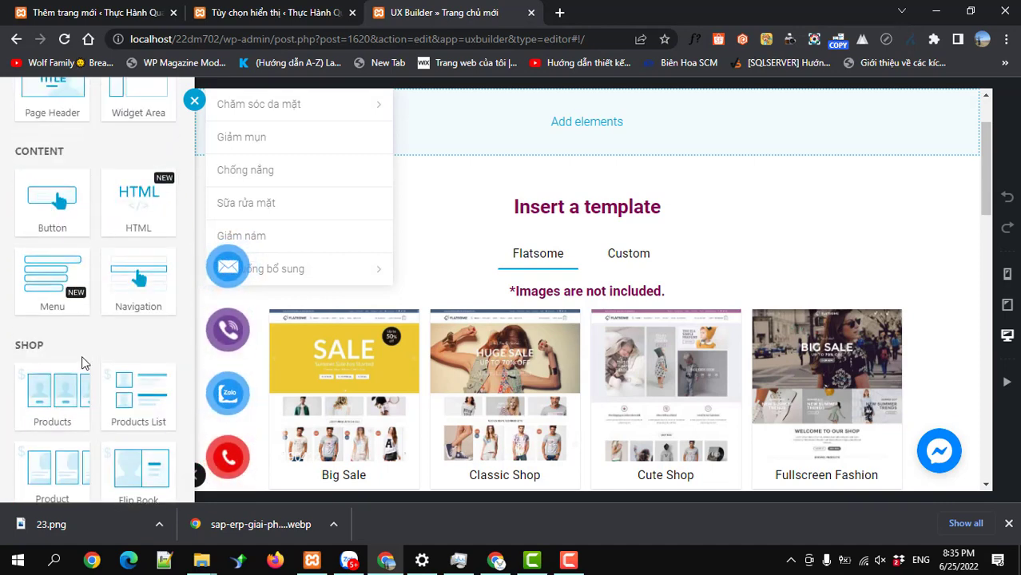
pyautogui.click(193, 102)
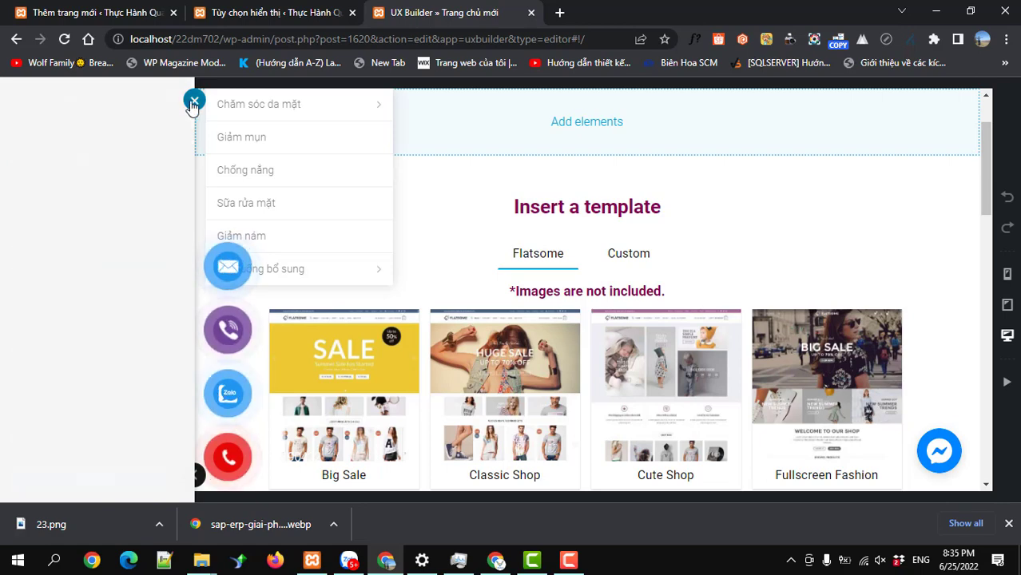
# Add a Row element to the page with the Large Right preset and apply it
pyautogui.click(76, 158)
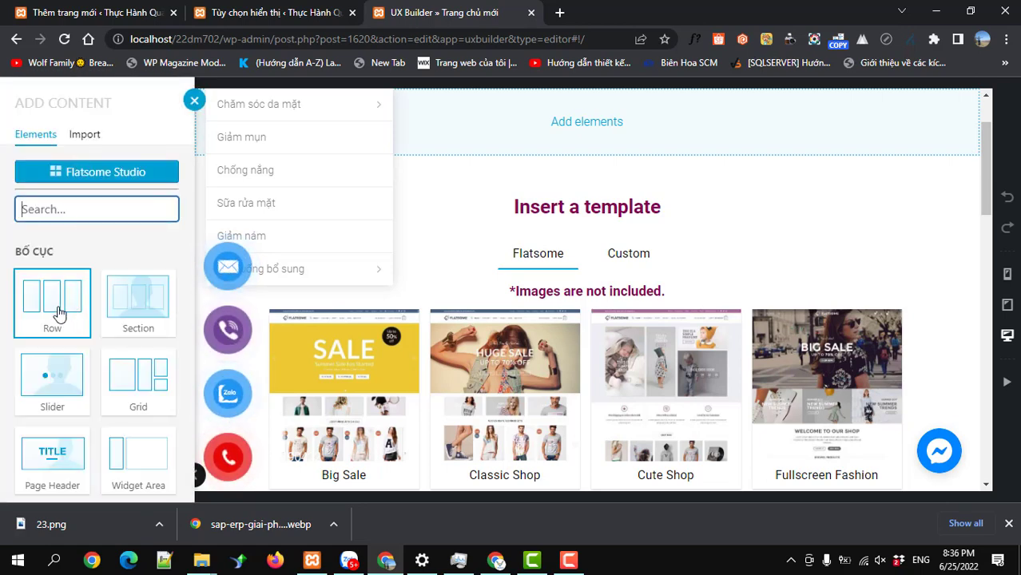
pyautogui.click(58, 313)
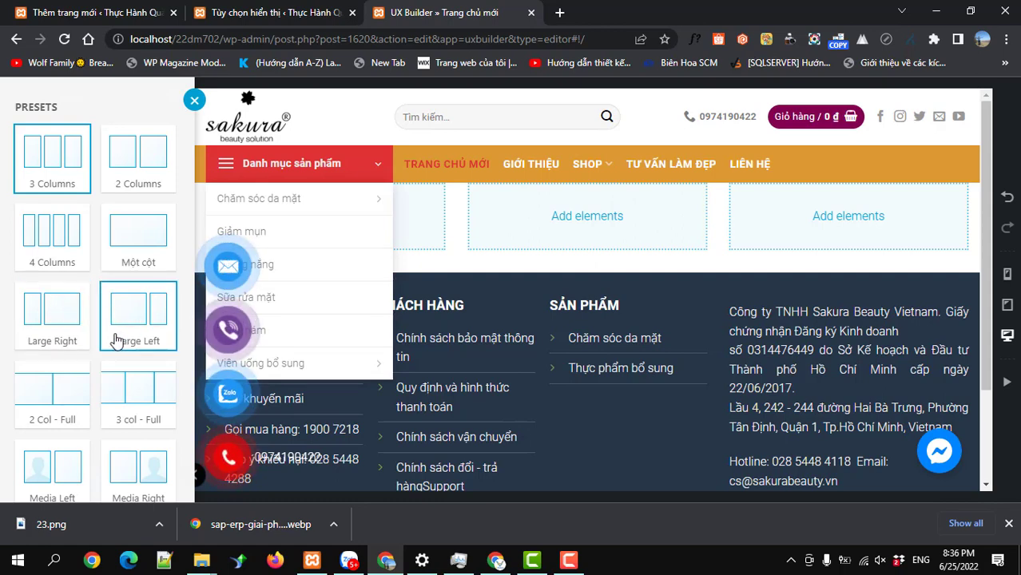
pyautogui.click(52, 319)
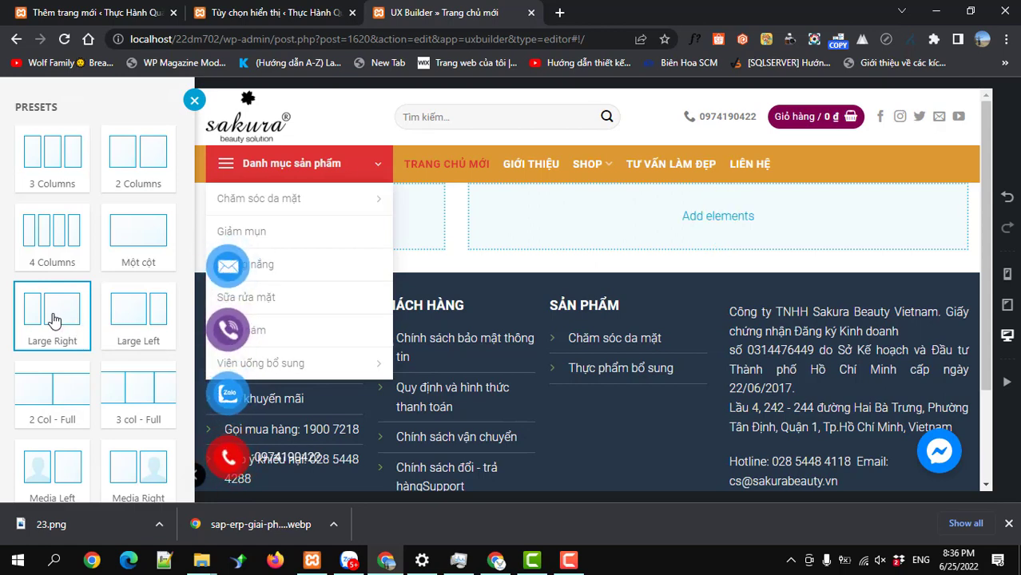
pyautogui.scroll(-3, 52, 319)
pyautogui.click(80, 476)
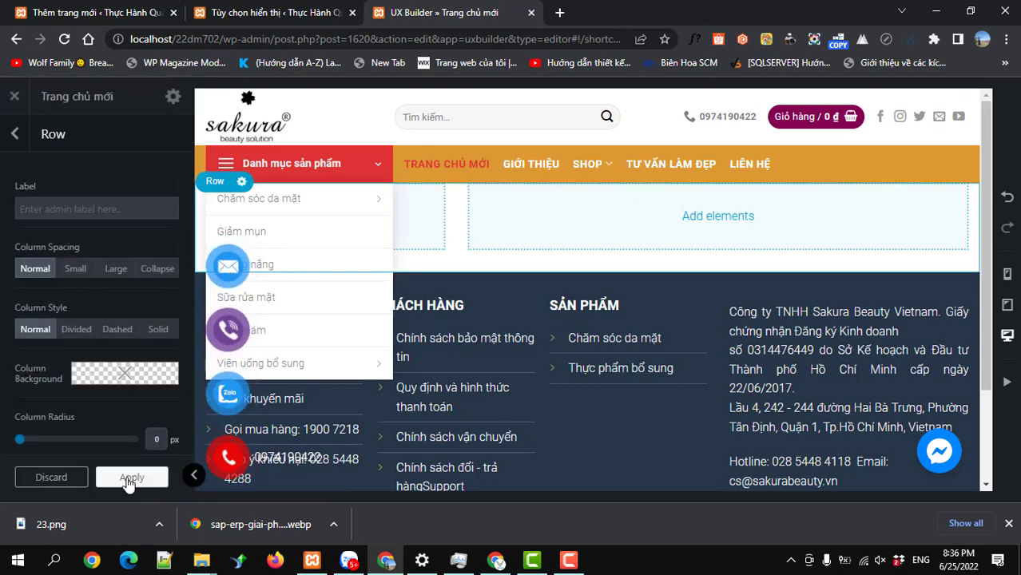
pyautogui.click(126, 479)
# Set the first column's width in the row to 3/12 and apply it
pyautogui.click(169, 163)
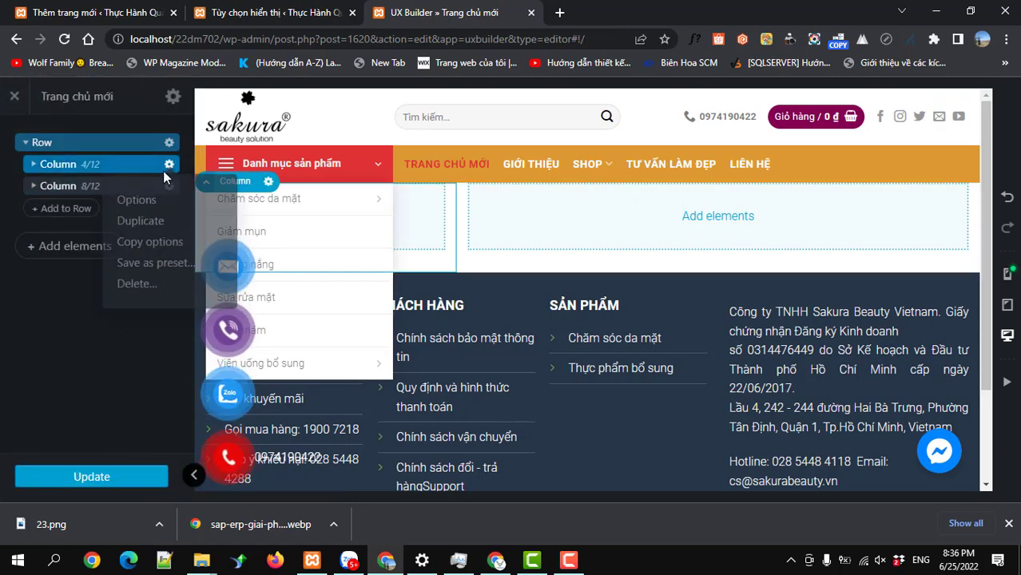
pyautogui.click(134, 204)
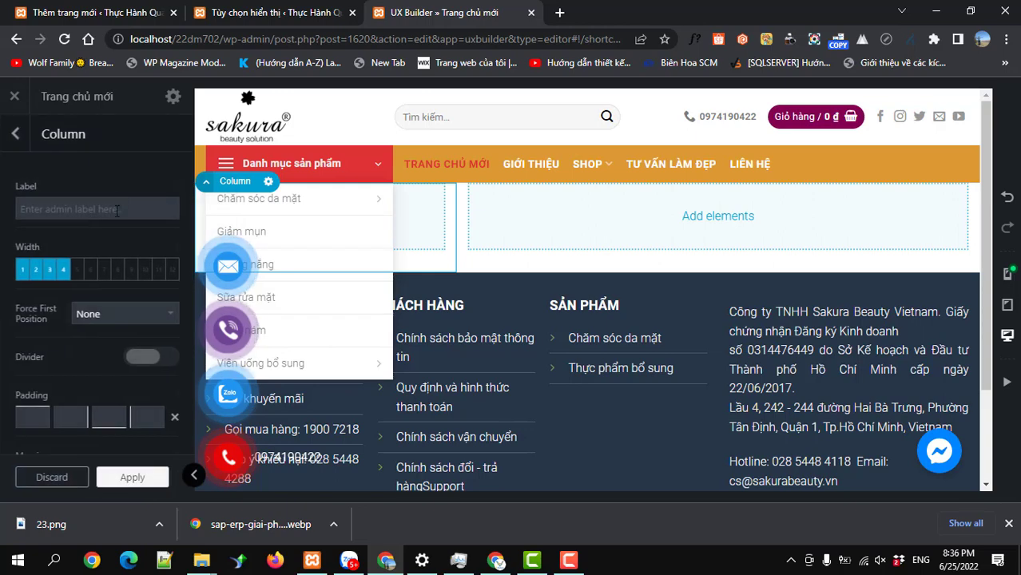
pyautogui.click(46, 271)
pyautogui.click(127, 479)
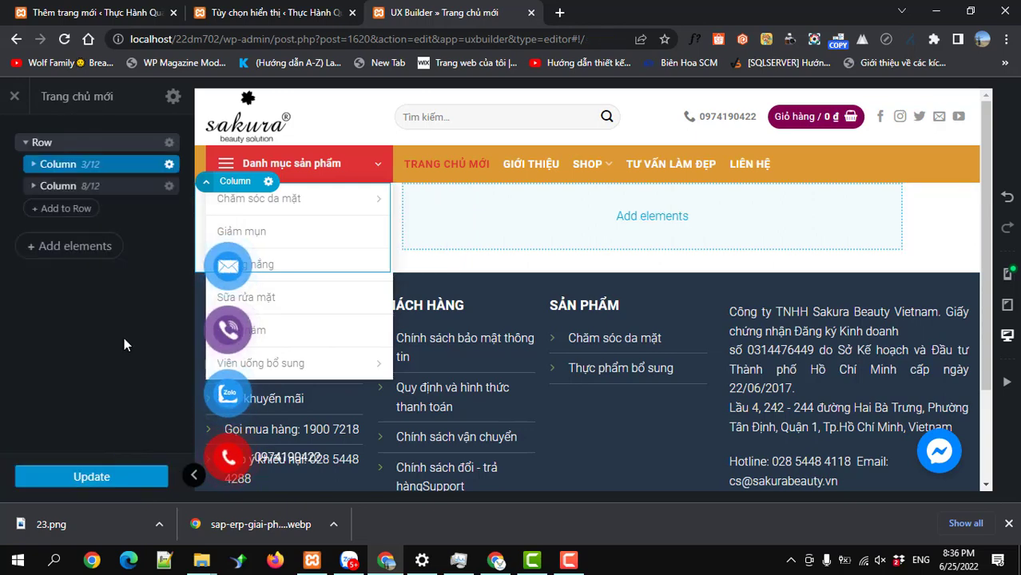
# Set the second column's width to 9/12, apply it and update the page
pyautogui.click(169, 186)
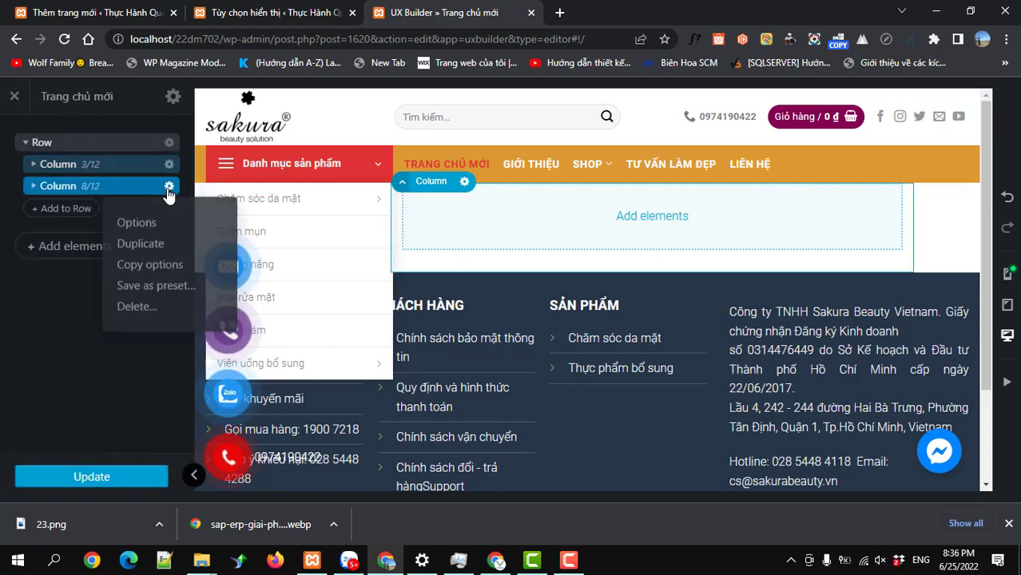
pyautogui.click(134, 232)
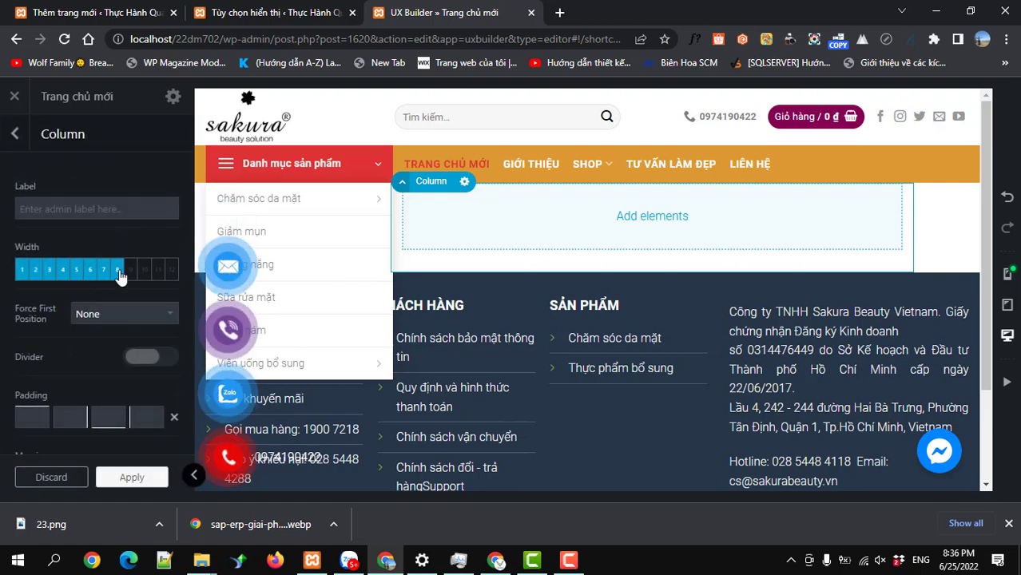
pyautogui.click(130, 272)
pyautogui.click(130, 478)
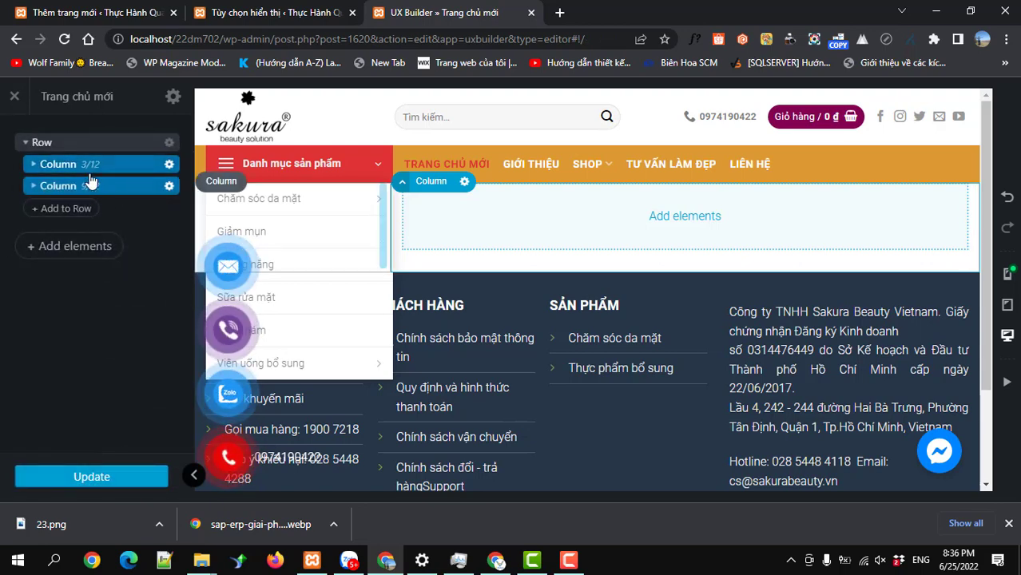
pyautogui.click(80, 482)
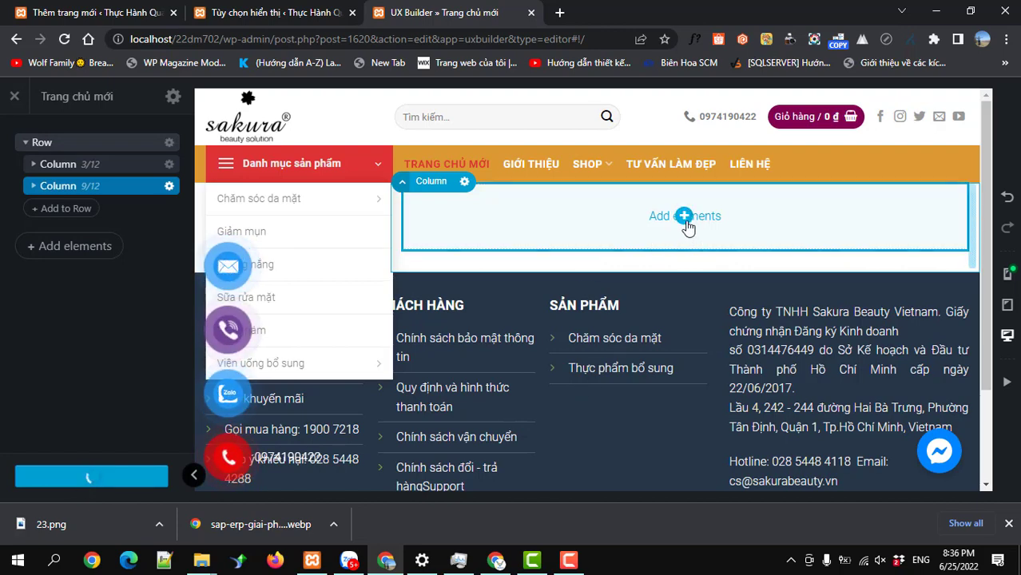
# Add a Slider element inside the 9/12 column, keeping its default options, and apply it
pyautogui.click(30, 190)
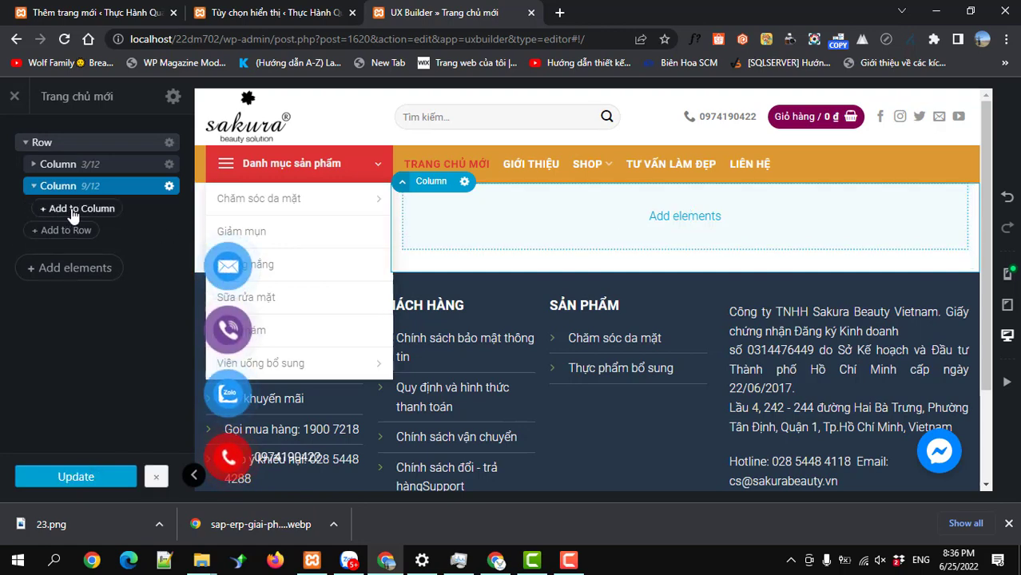
pyautogui.click(72, 212)
pyautogui.write('sli')
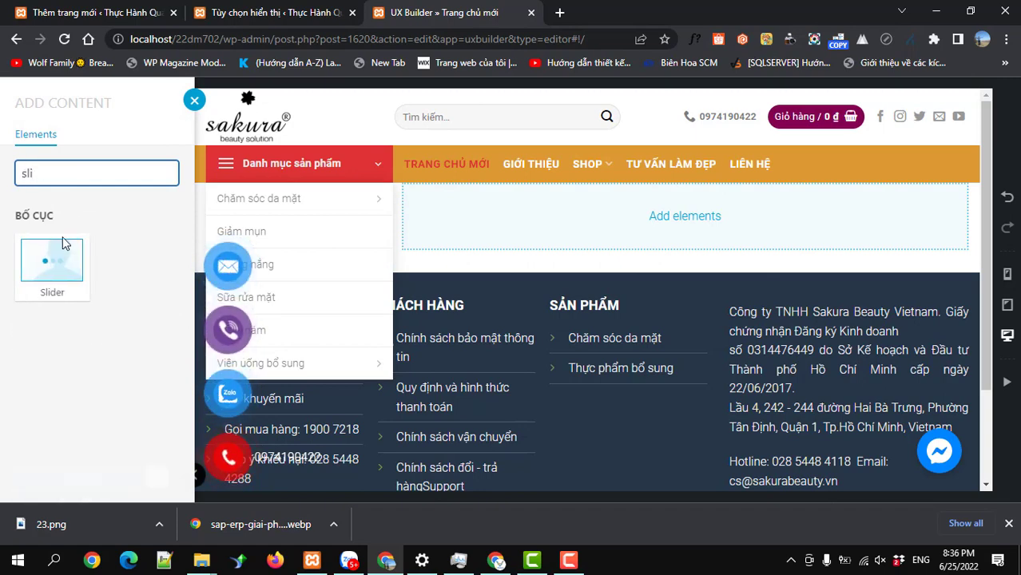
pyautogui.click(48, 272)
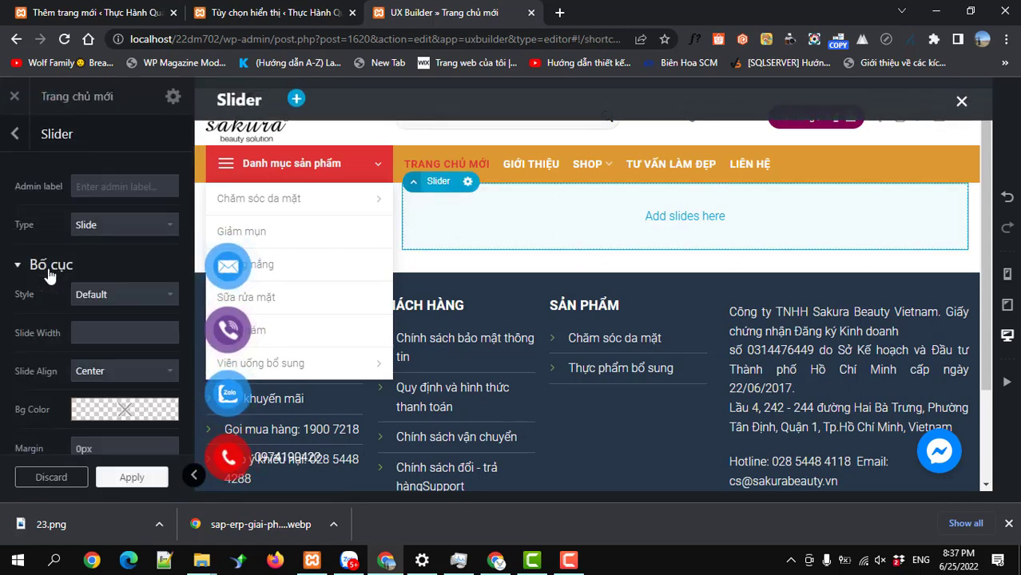
pyautogui.click(131, 479)
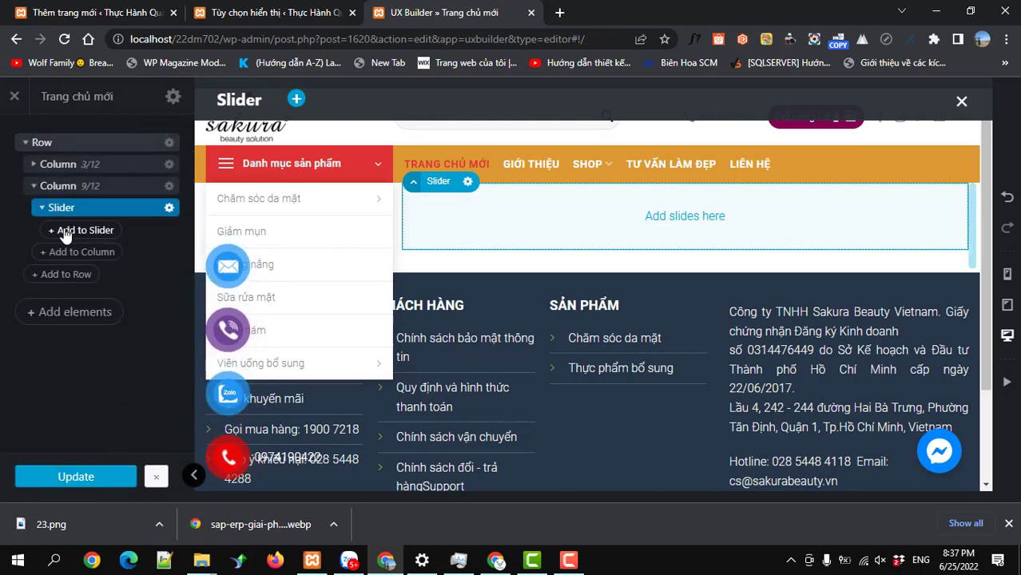
# Add a Banner element inside the Slider in the 9/12 column
pyautogui.click(66, 231)
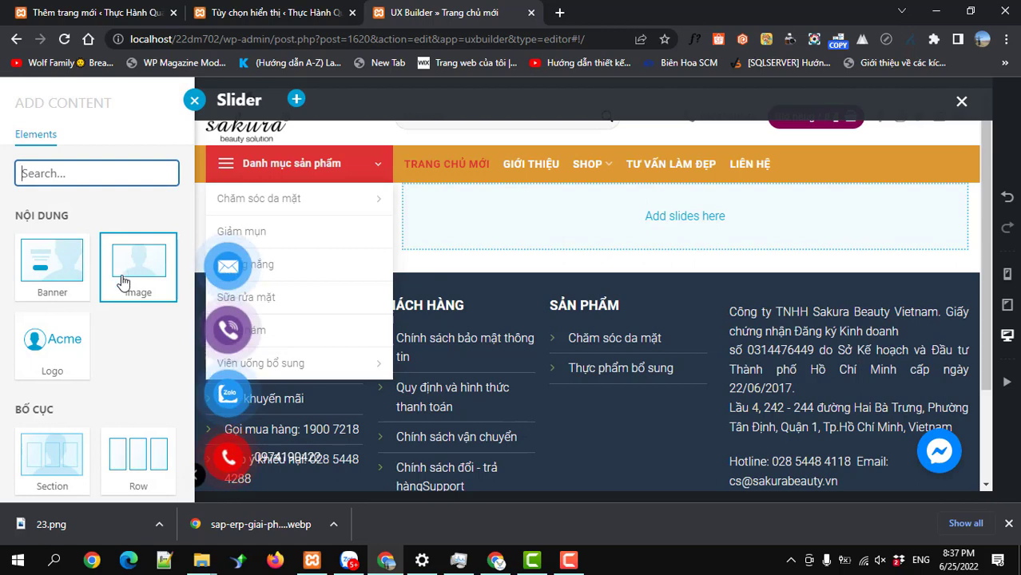
pyautogui.scroll(-2, 100, 325)
pyautogui.scroll(2, 103, 313)
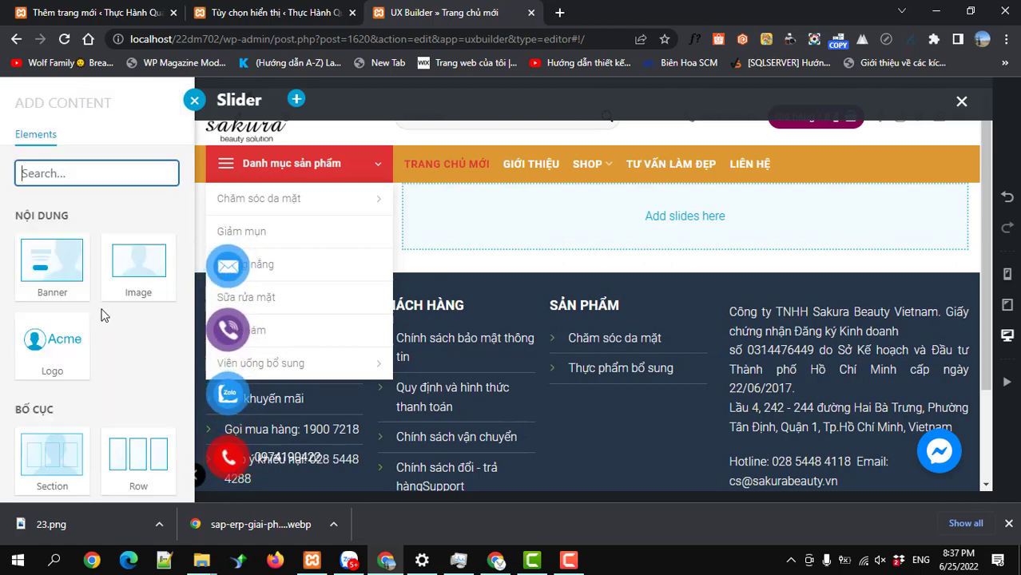
pyautogui.scroll(-1, 125, 310)
pyautogui.scroll(1, 120, 312)
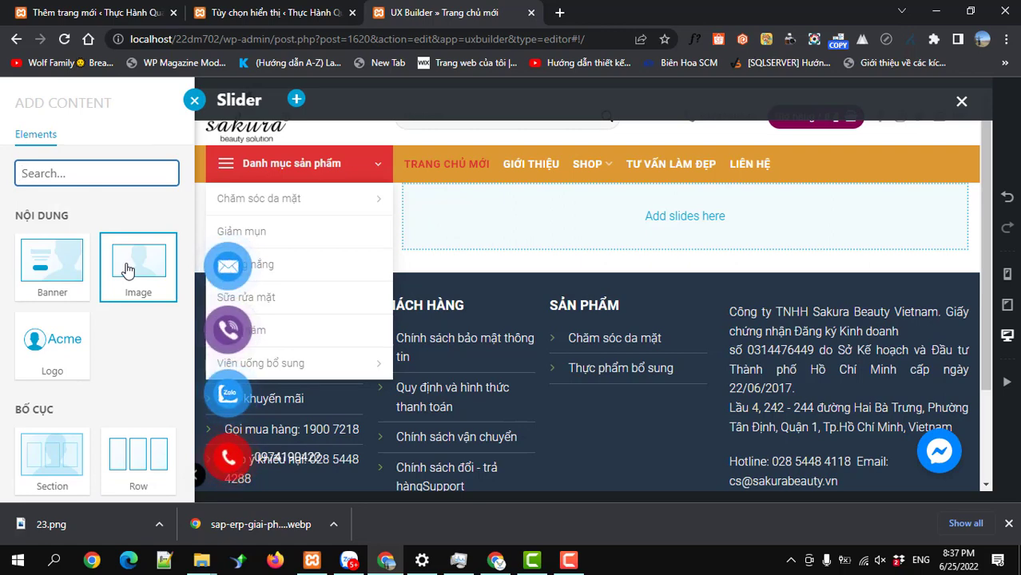
pyautogui.click(56, 275)
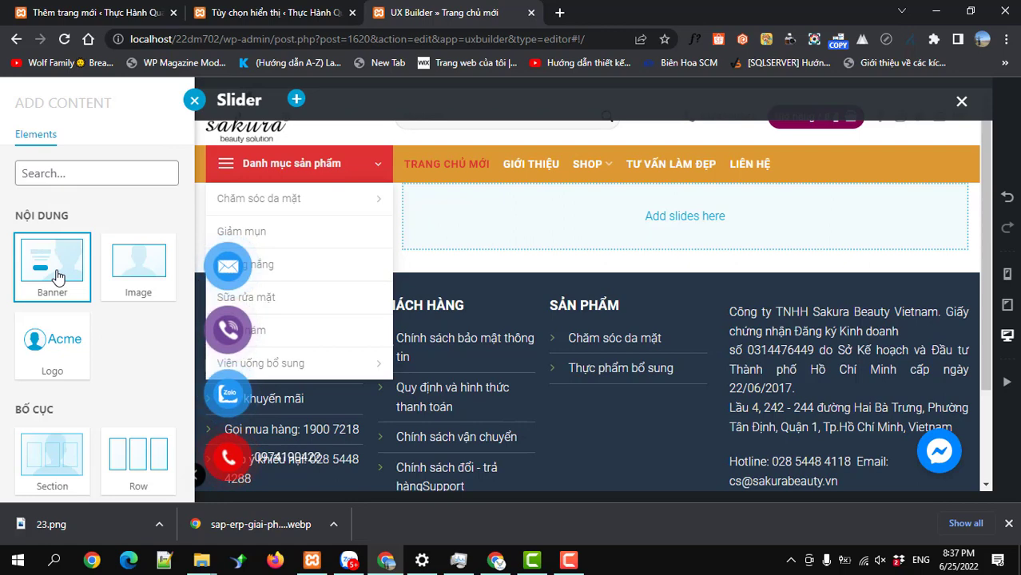
# Choose the Simple Center preset for the new banner and apply it
pyautogui.scroll(-2, 75, 349)
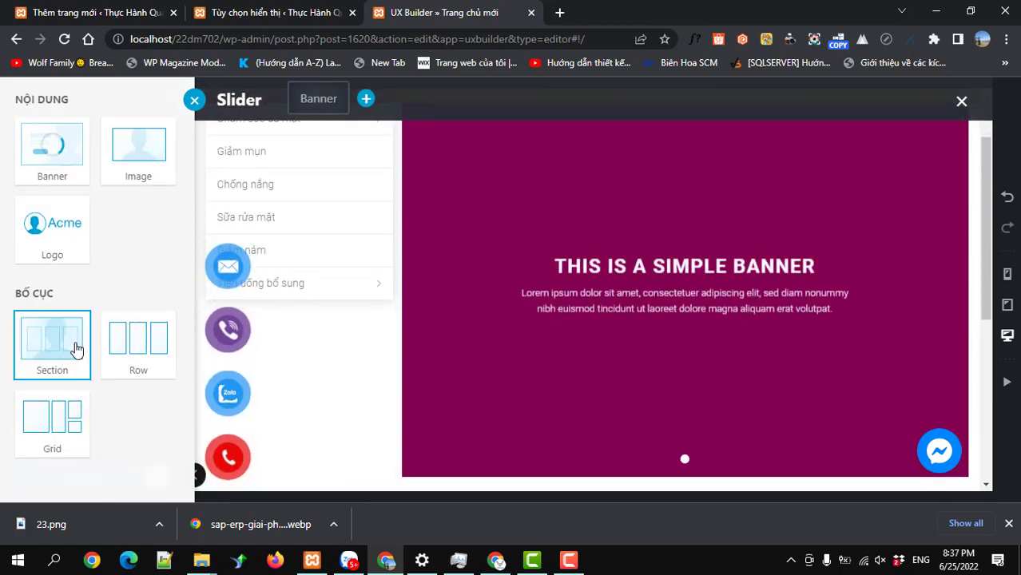
pyautogui.scroll(2, 75, 349)
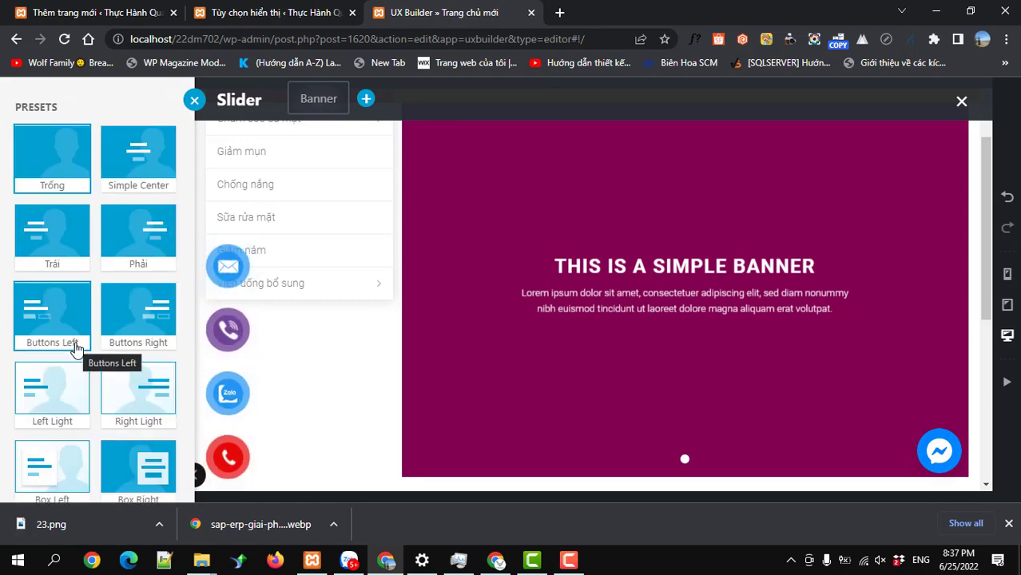
pyautogui.scroll(-4, 77, 352)
pyautogui.scroll(4, 77, 350)
pyautogui.scroll(-3, 76, 349)
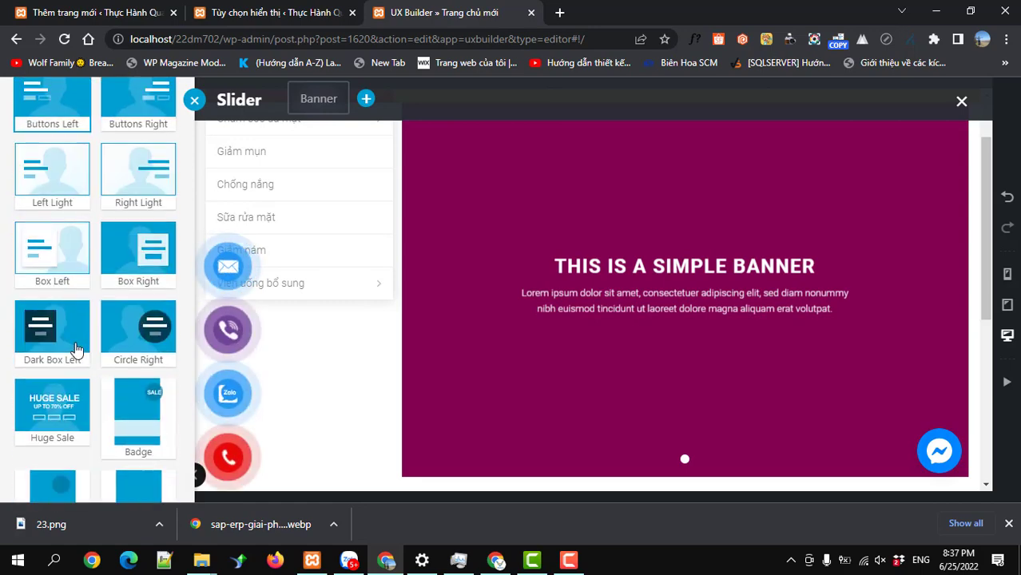
pyautogui.scroll(3, 75, 346)
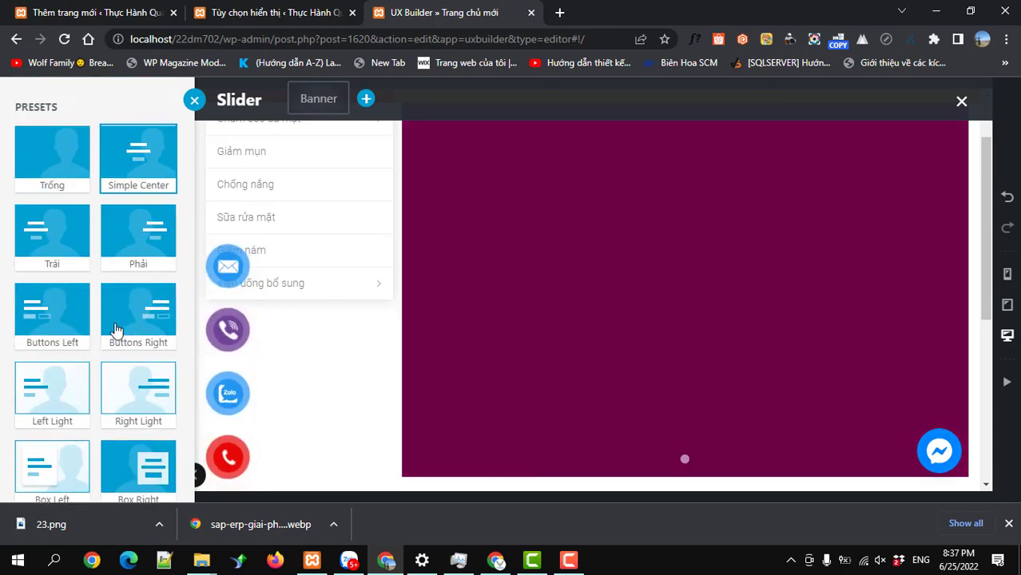
pyautogui.scroll(-4, 114, 339)
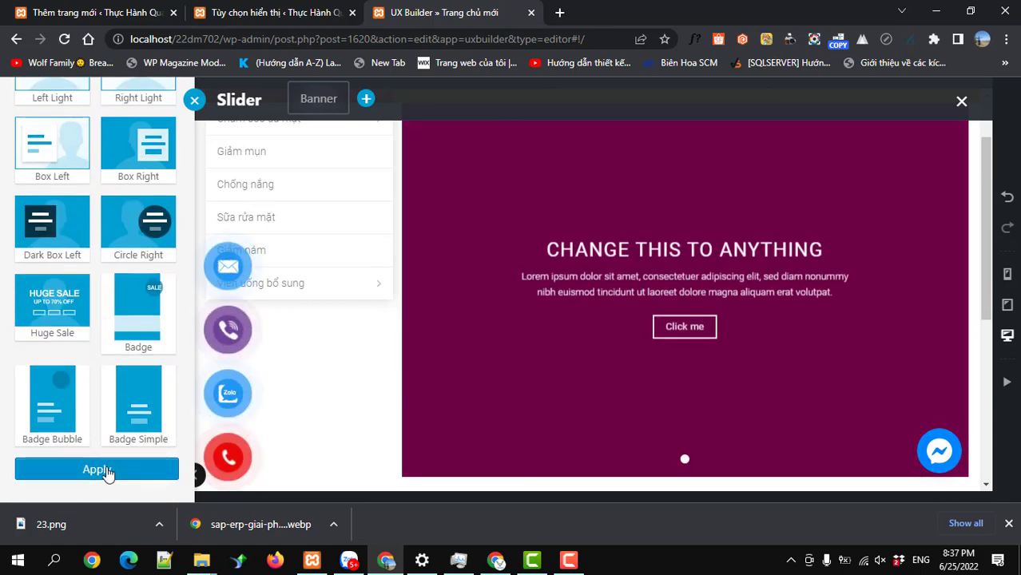
pyautogui.click(99, 469)
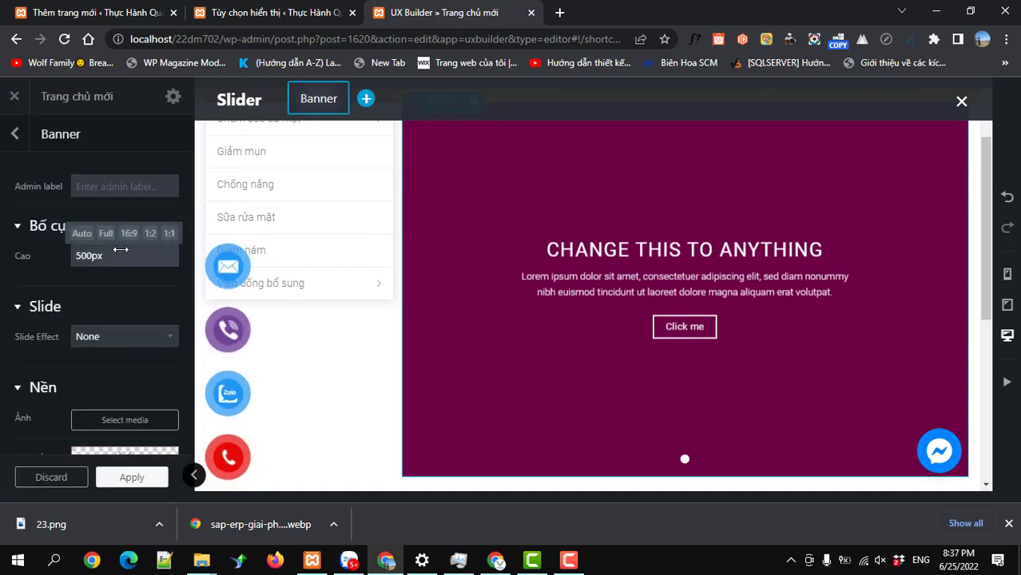
# Set the banner's background image to the Vitamin C fruit and vegetable picture from the media library
pyautogui.click(116, 422)
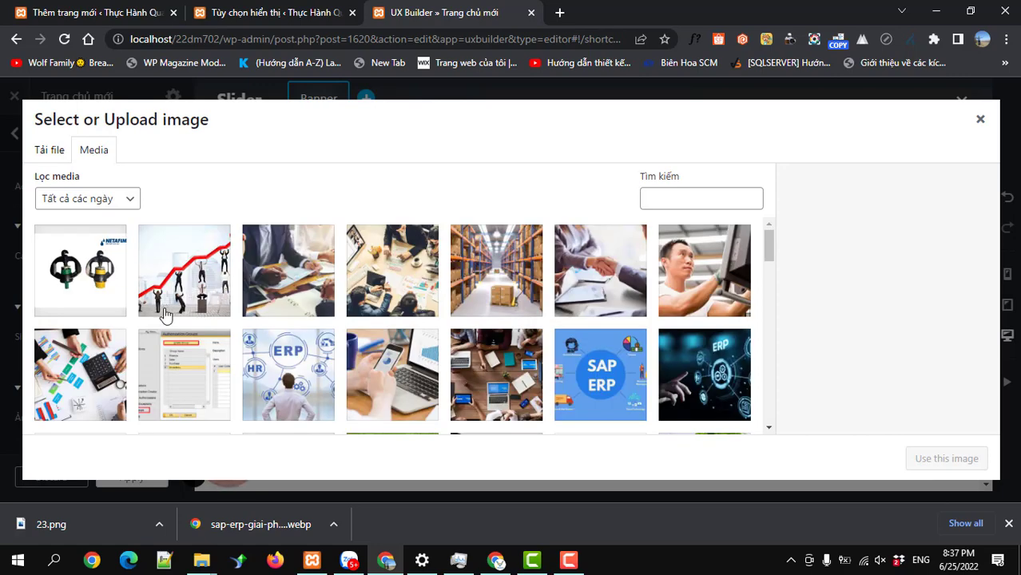
pyautogui.scroll(-10, 479, 389)
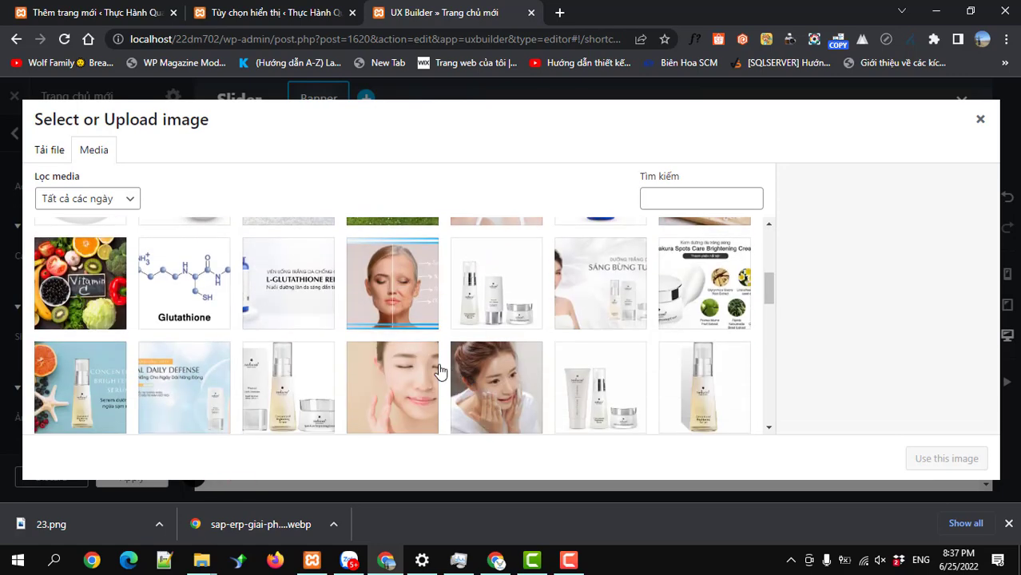
pyautogui.click(80, 284)
pyautogui.click(922, 463)
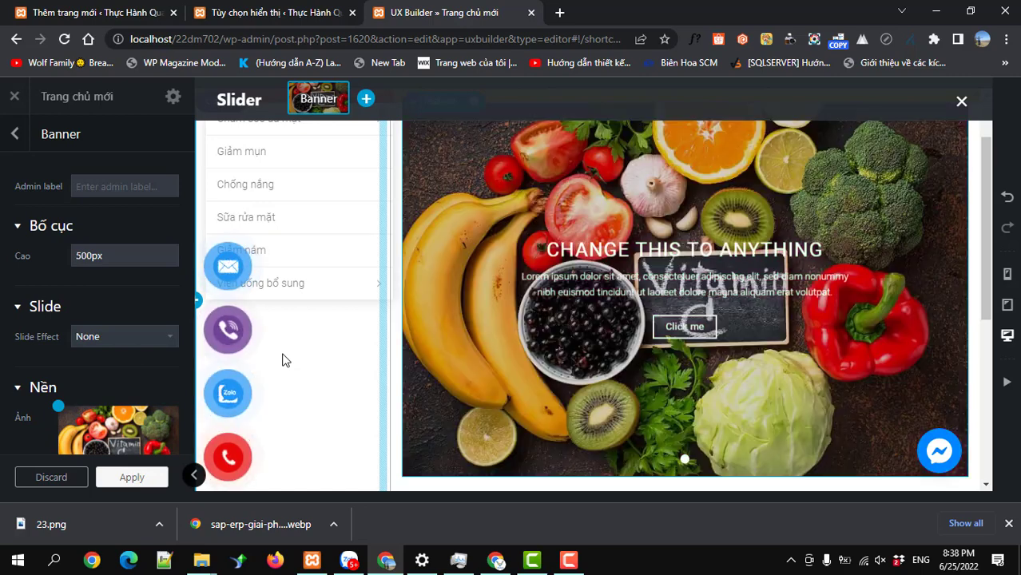
# Set the first banner's height to 450px, apply it and update the page
pyautogui.click(83, 260)
pyautogui.press('BackSpace')
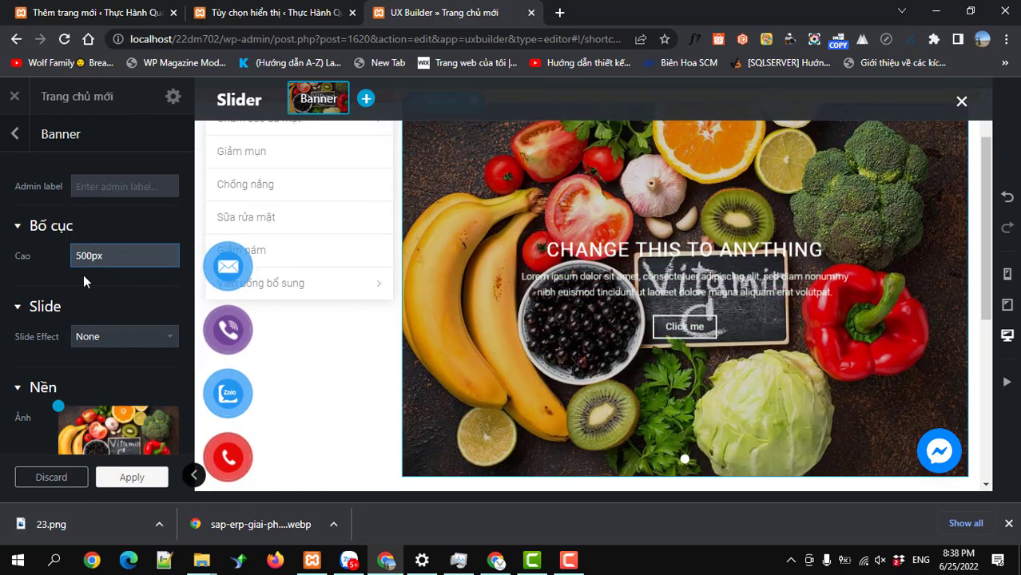
pyautogui.press('BackSpace')
pyautogui.write('45')
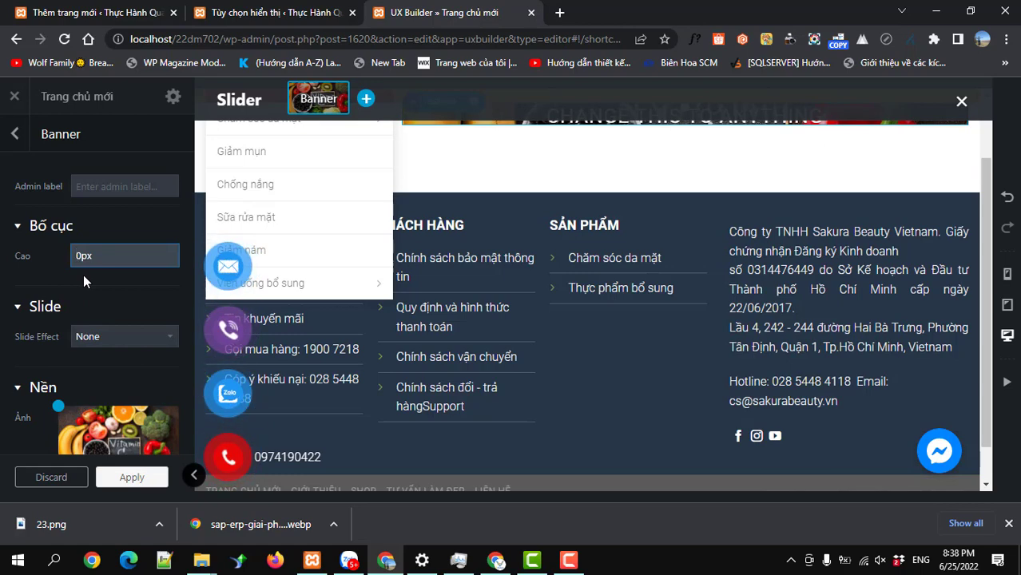
pyautogui.write('0')
pyautogui.press('BackSpace')
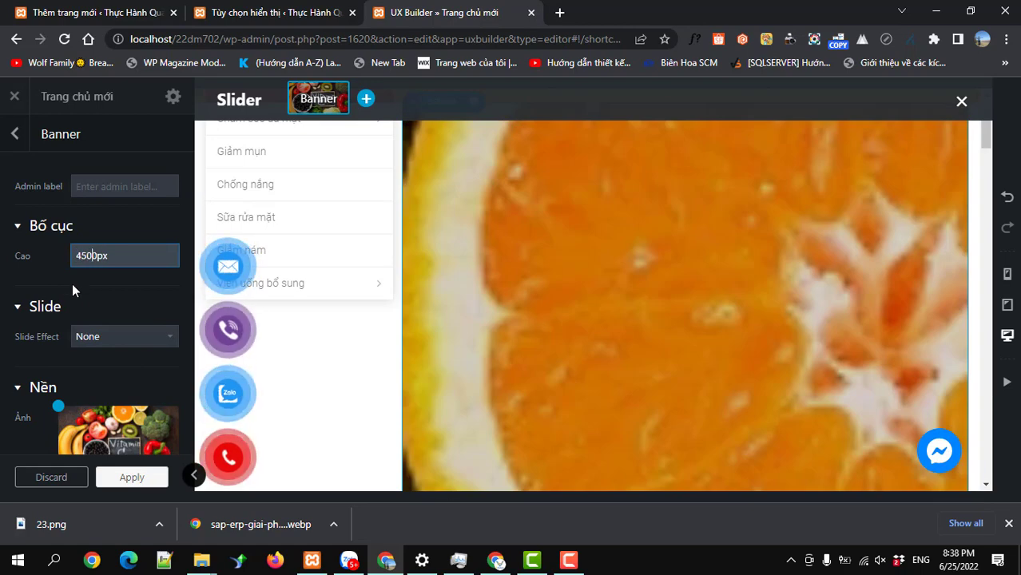
pyautogui.scroll(1, 479, 360)
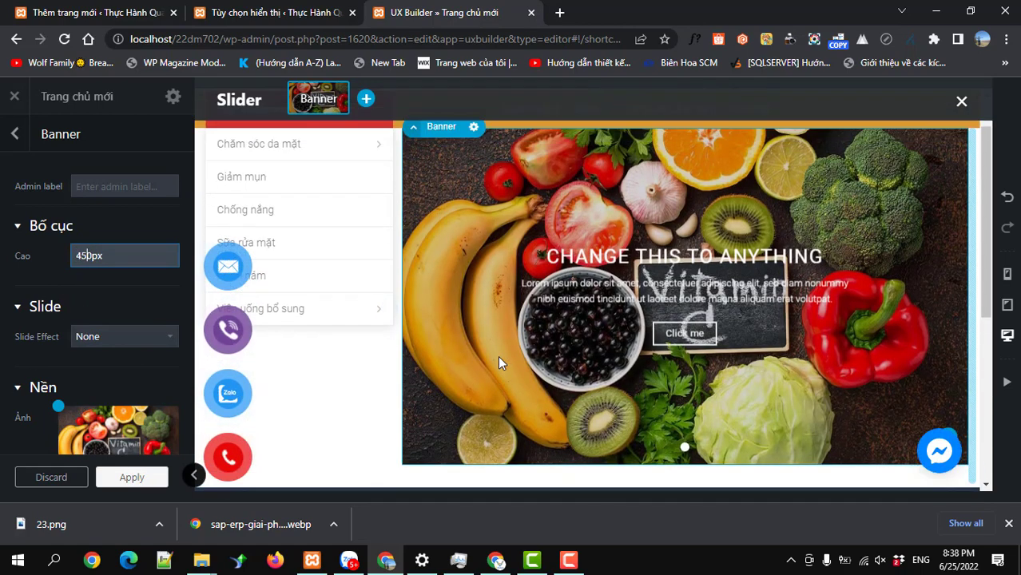
pyautogui.click(133, 477)
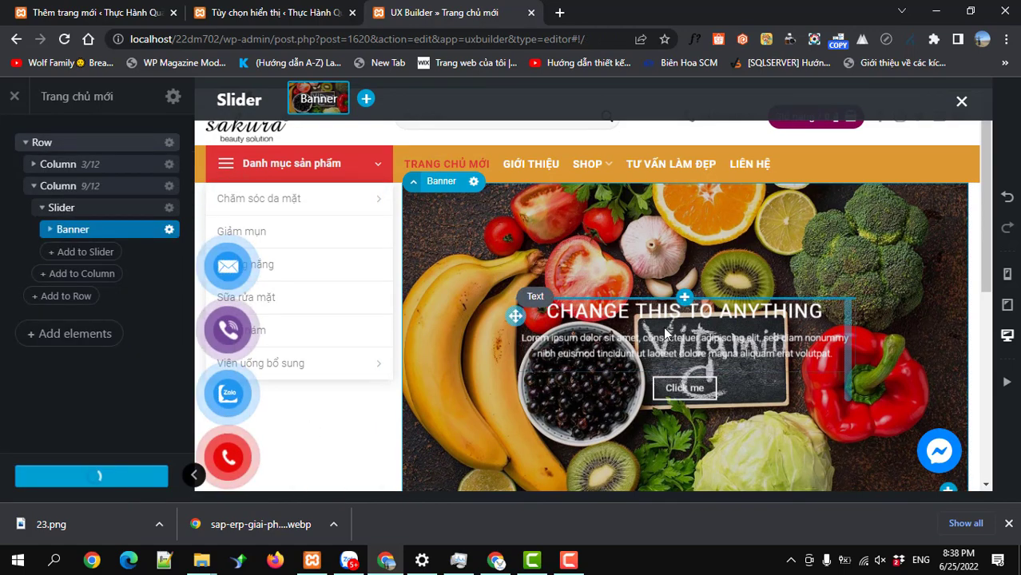
# Add a second Banner element to the Slider, keeping the default Trống preset, and apply it
pyautogui.click(71, 252)
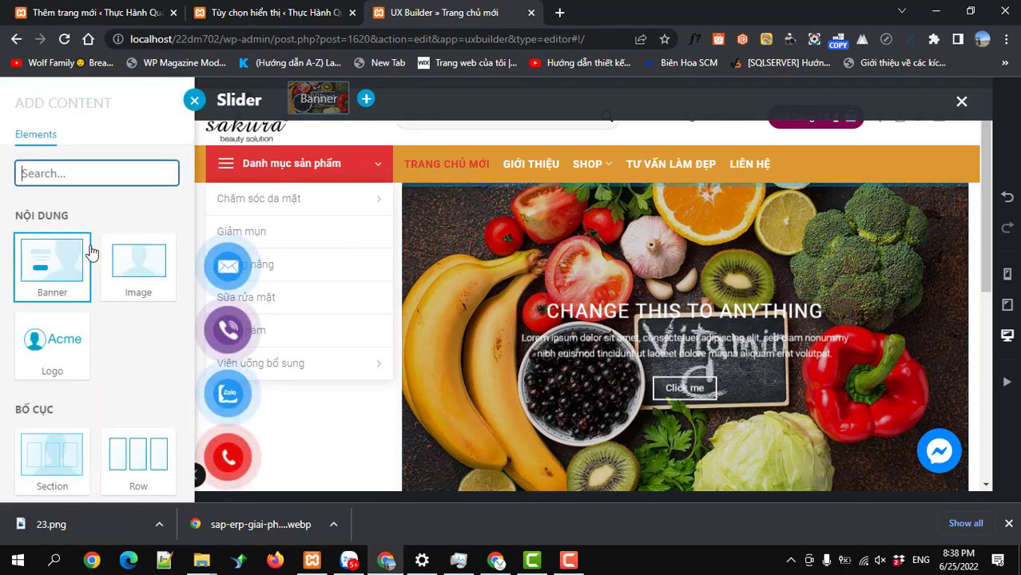
pyautogui.write('ban')
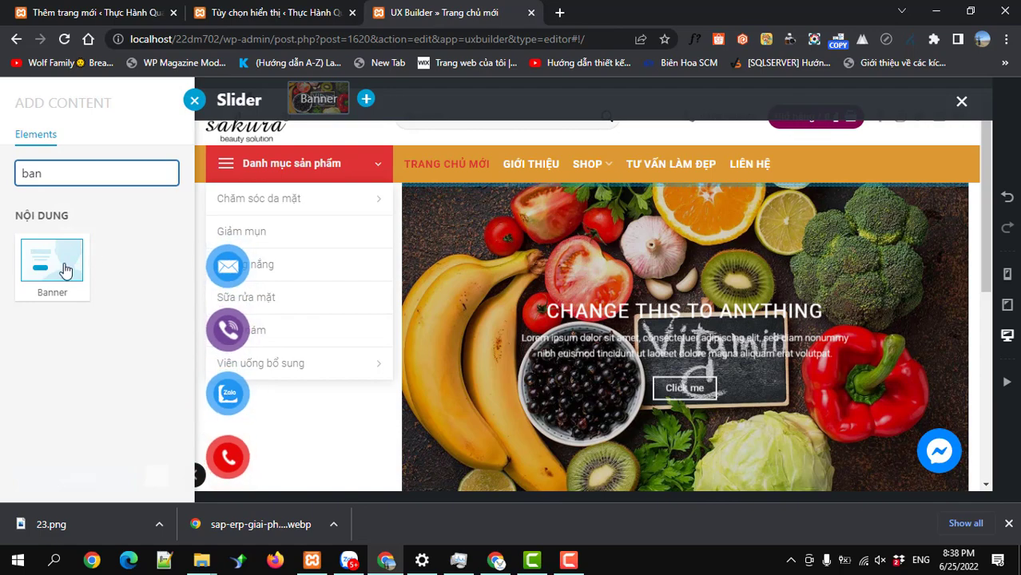
pyautogui.click(66, 270)
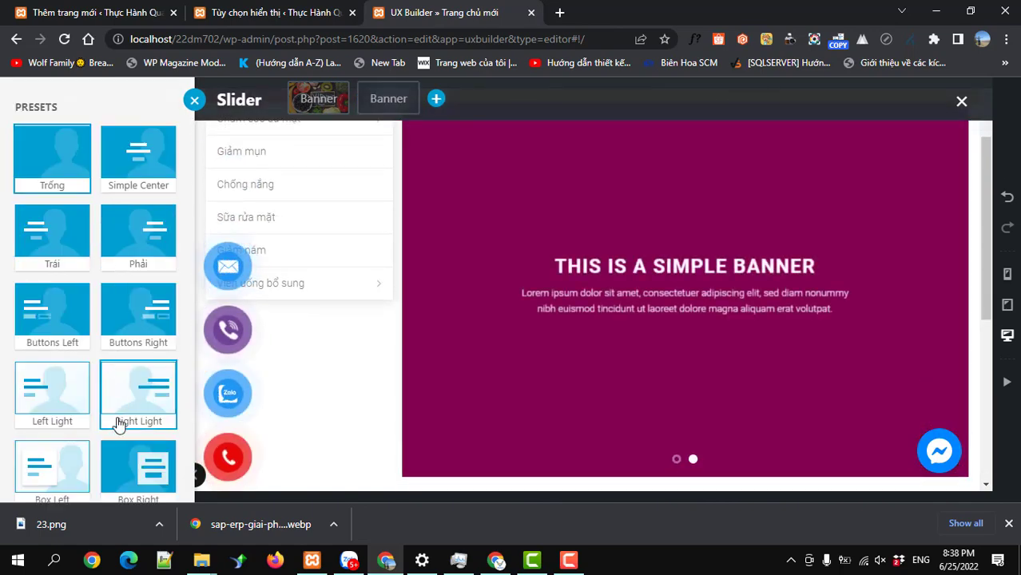
pyautogui.scroll(-10, 118, 424)
pyautogui.click(92, 472)
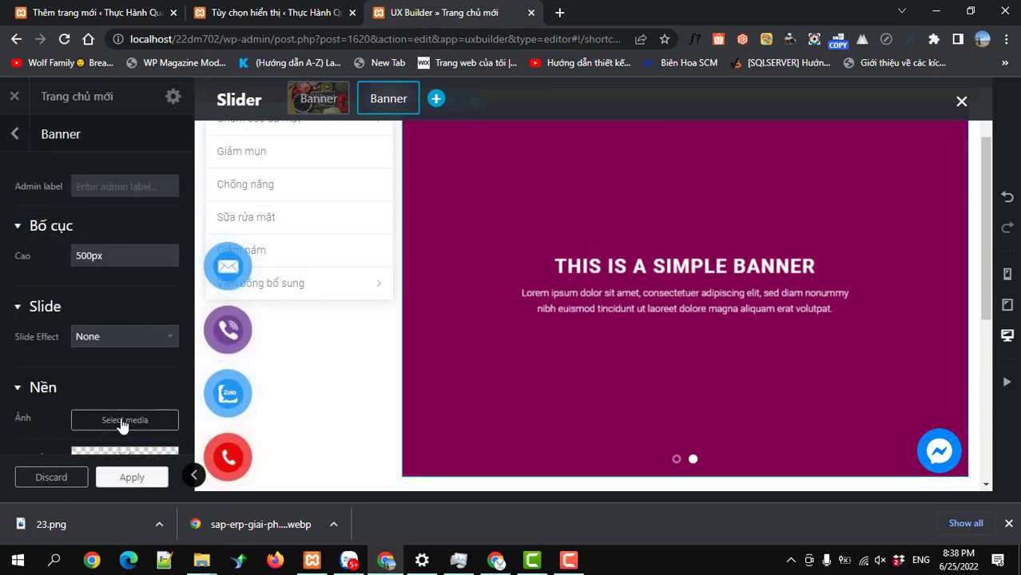
# Set the second banner's height to 450px and apply it
pyautogui.click(89, 255)
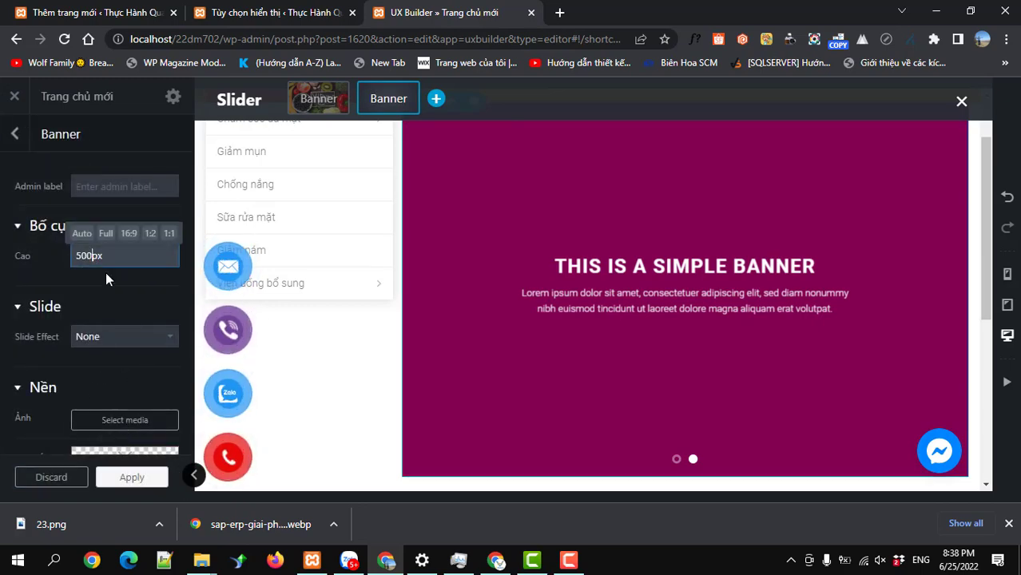
pyautogui.press('BackSpace')
pyautogui.press('BackSpace')
pyautogui.press('BackSpace')
pyautogui.write('4')
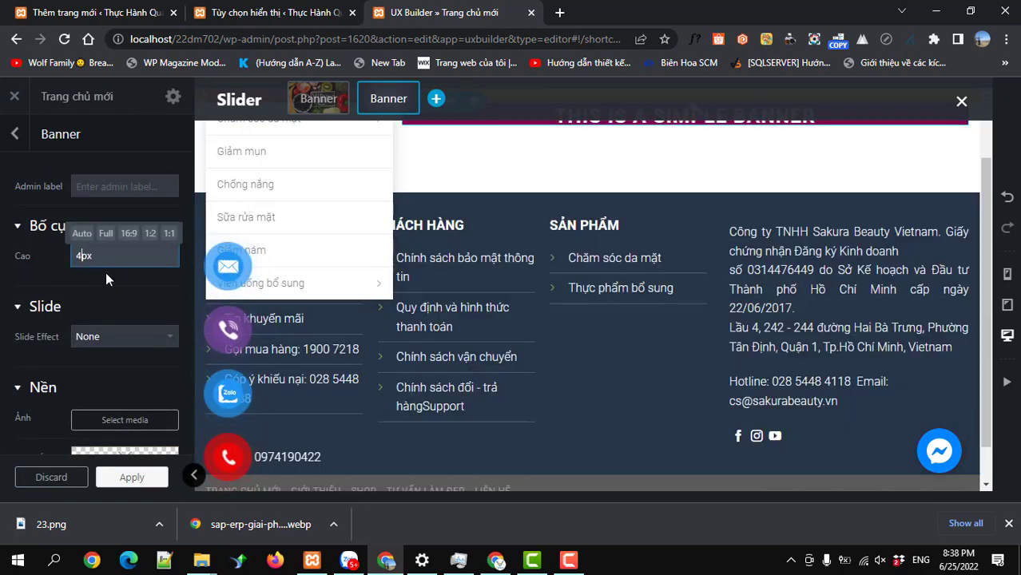
pyautogui.write('50')
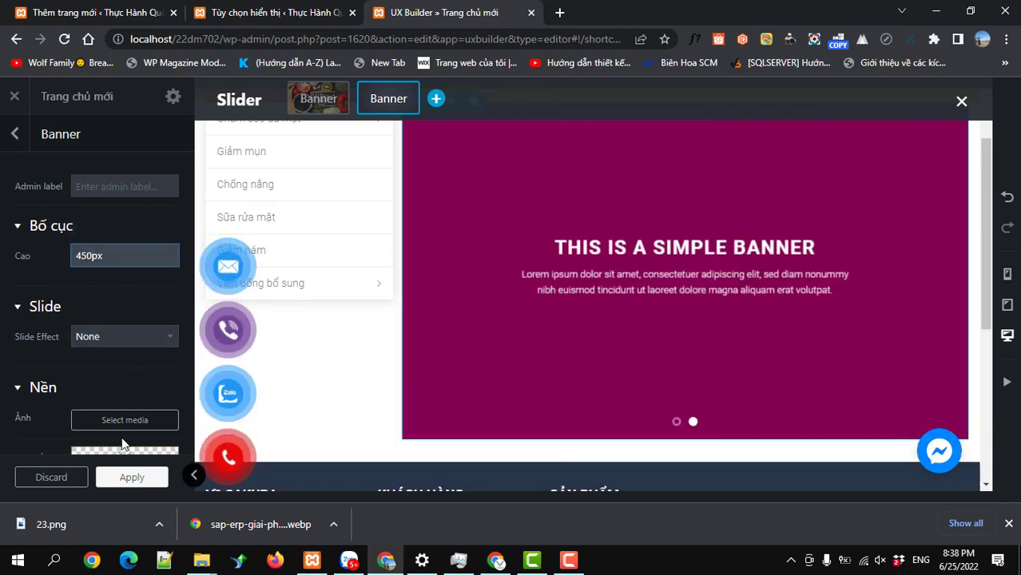
pyautogui.click(132, 477)
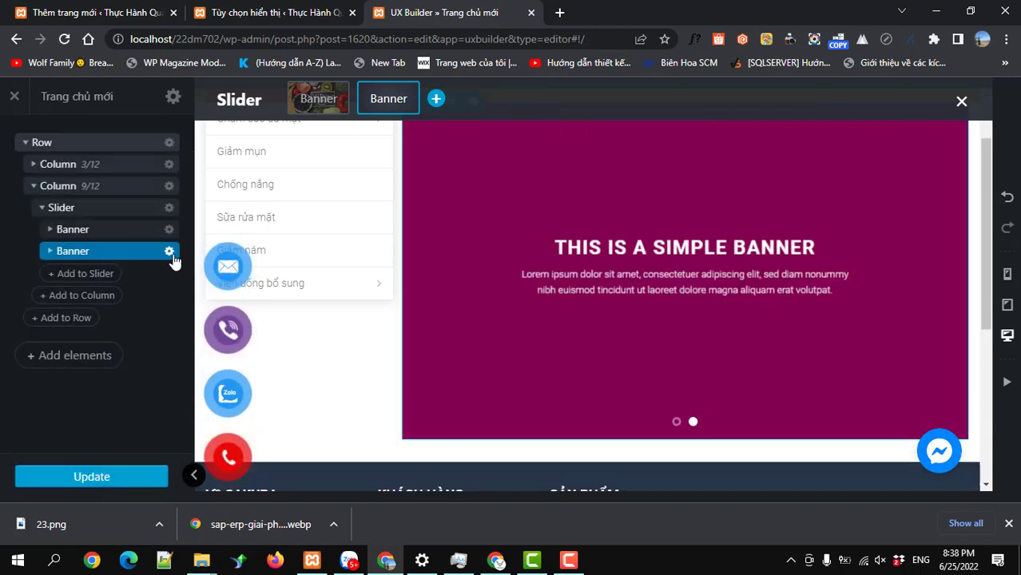
# Set the second banner's background image to sakura-age-defying-dna-repair-serum-6.jpg from the media library, apply it and update the page
pyautogui.click(169, 252)
pyautogui.click(144, 289)
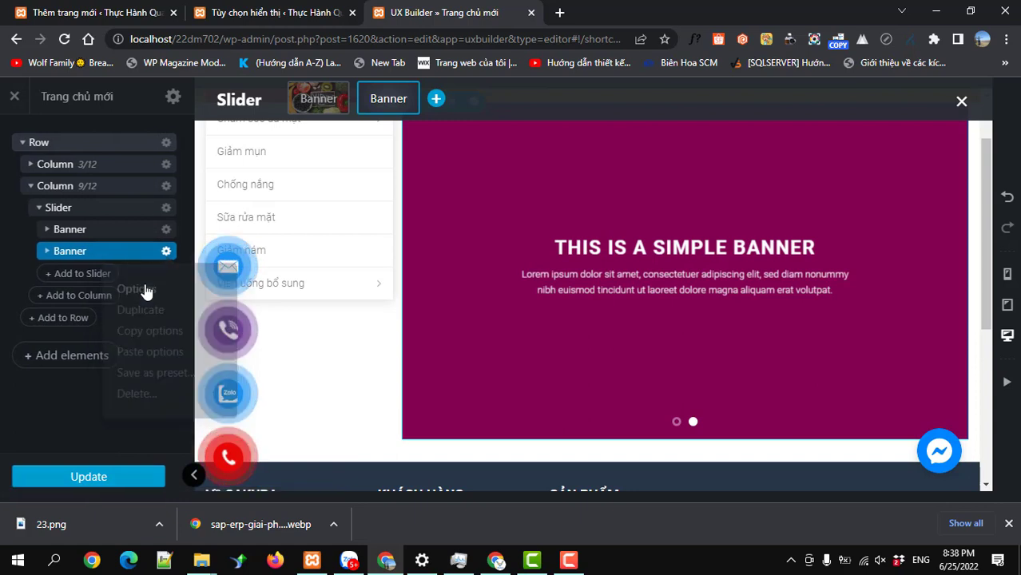
pyautogui.click(118, 421)
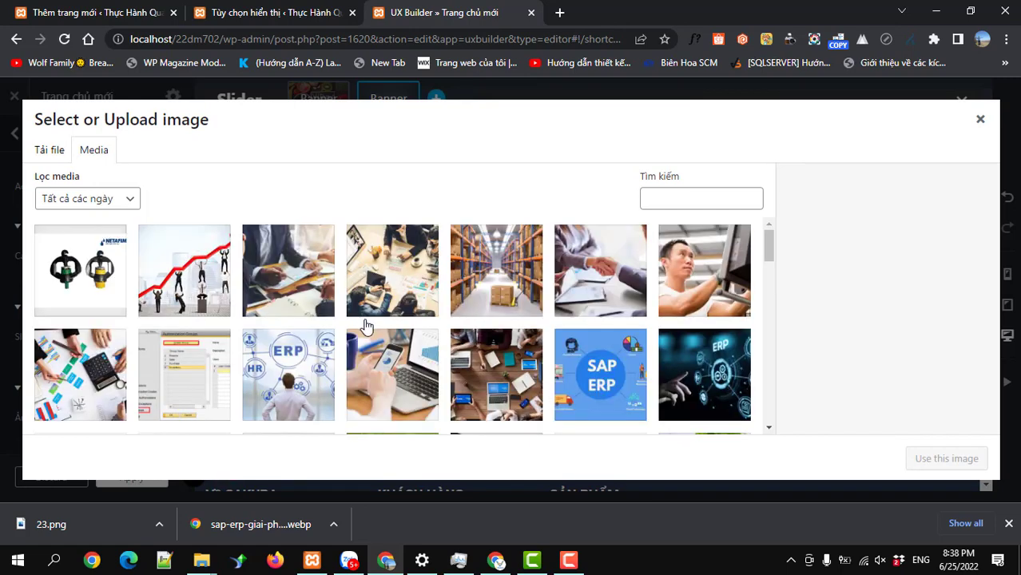
pyautogui.scroll(-15, 573, 387)
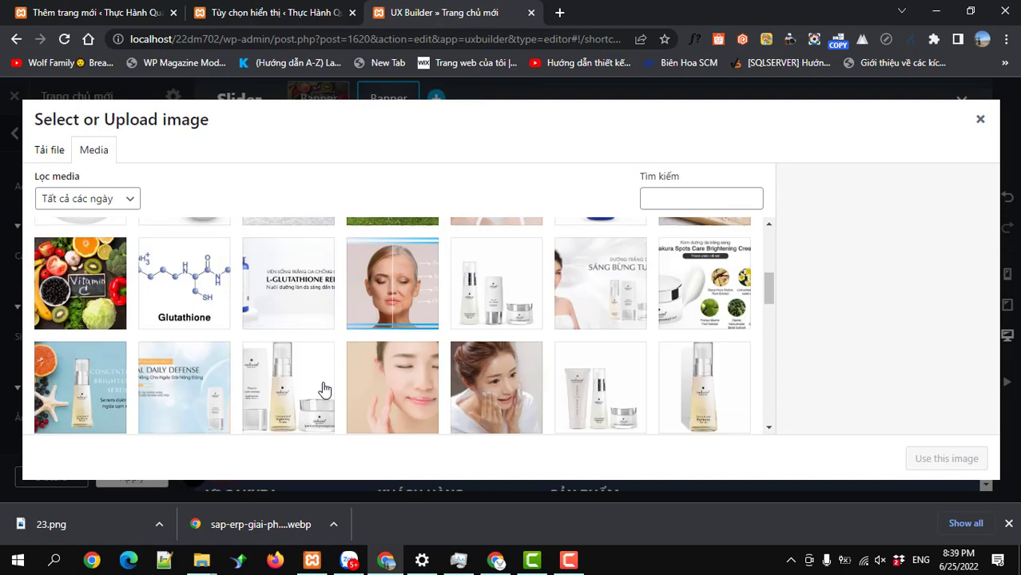
pyautogui.click(627, 317)
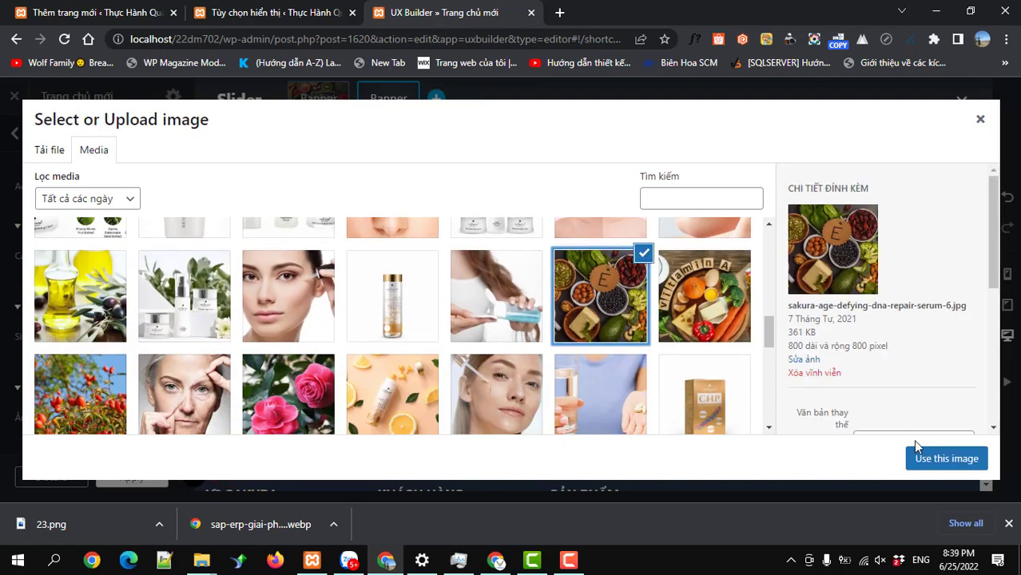
pyautogui.click(936, 457)
pyautogui.scroll(1, 332, 341)
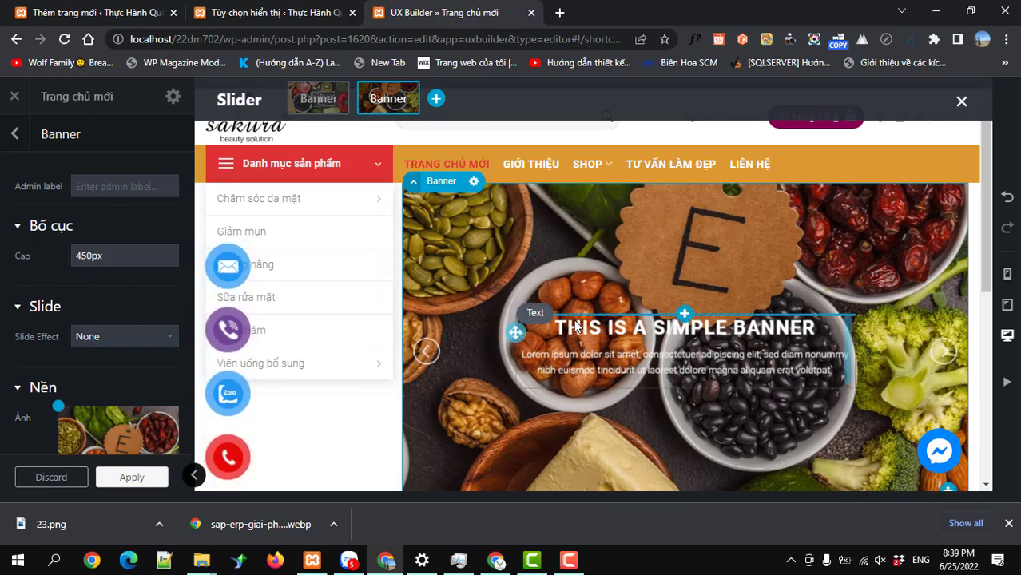
pyautogui.scroll(-5, 419, 345)
pyautogui.scroll(4, 214, 425)
pyautogui.click(106, 478)
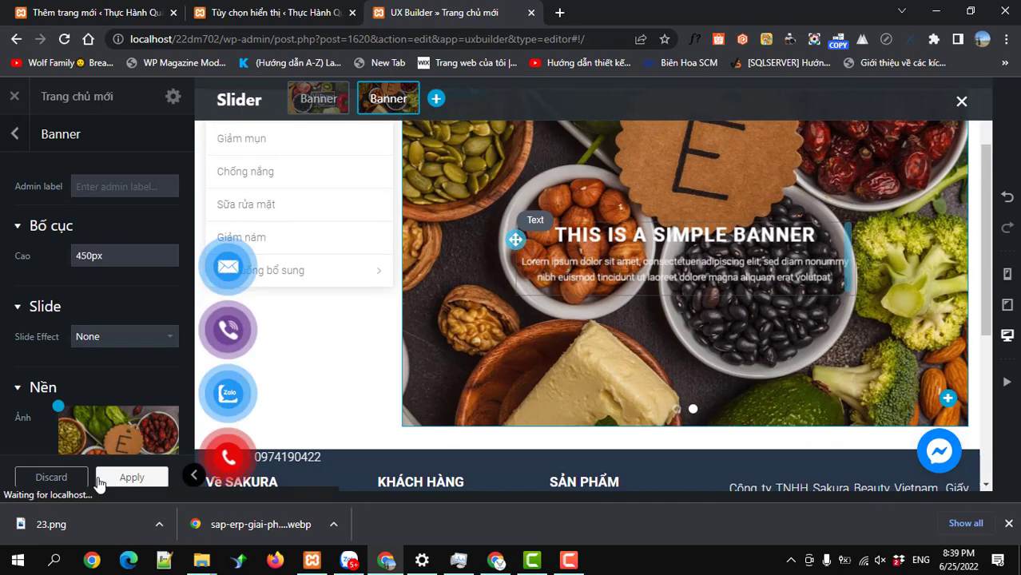
pyautogui.click(68, 484)
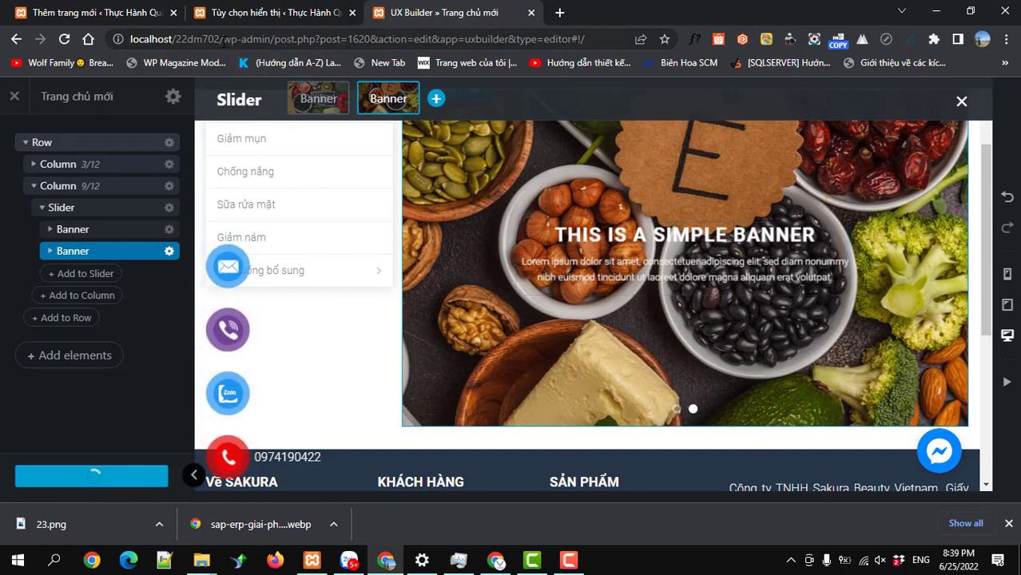
# Open the site's front end at localhost/22dm702/ in a new browser tab
pyautogui.moveTo(224, 40); pyautogui.dragTo(116, 54)
pyautogui.hotkey('ctrl', 'c')
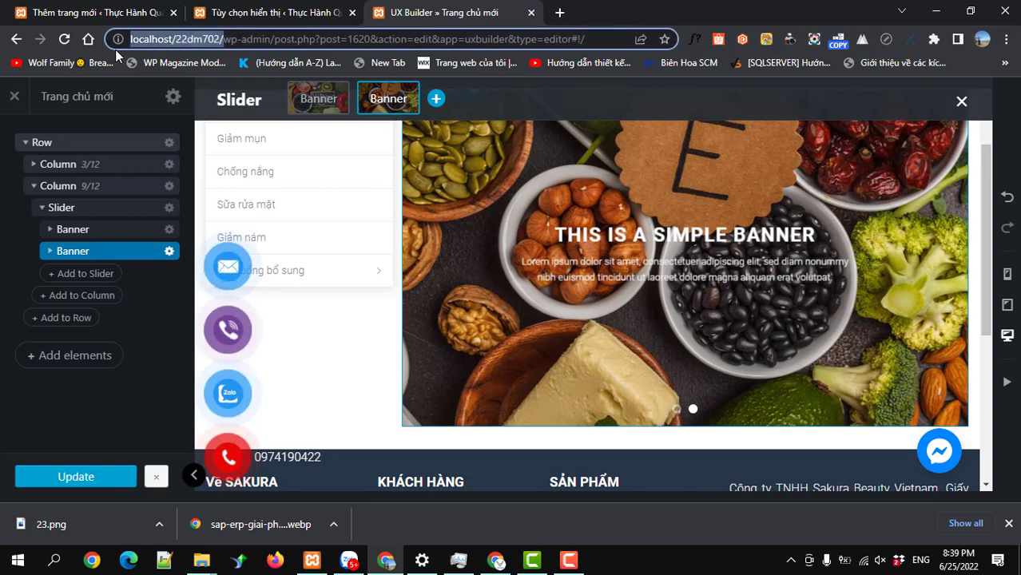
pyautogui.click(559, 12)
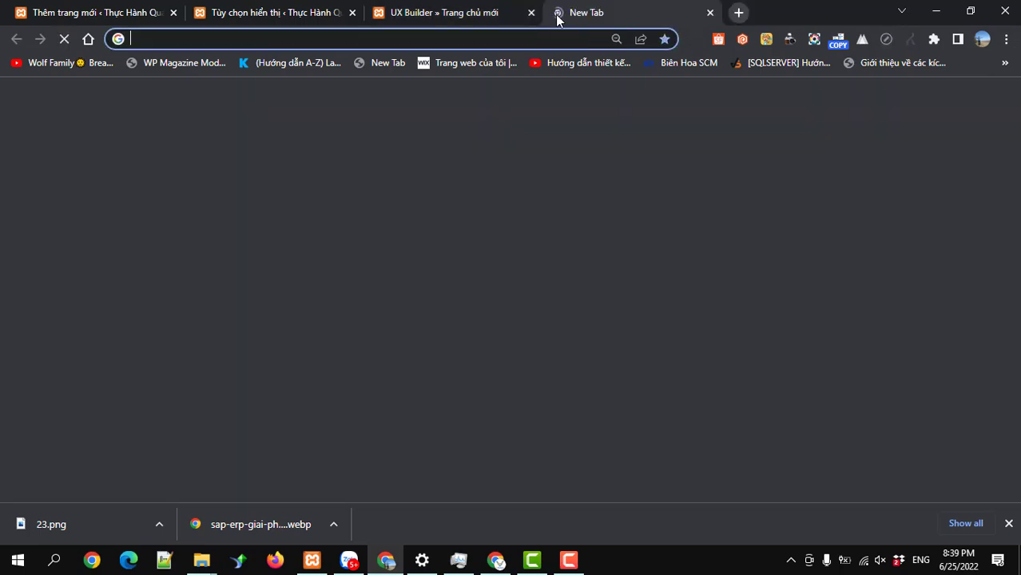
pyautogui.hotkey('ctrl', 'v')
pyautogui.press('Return')
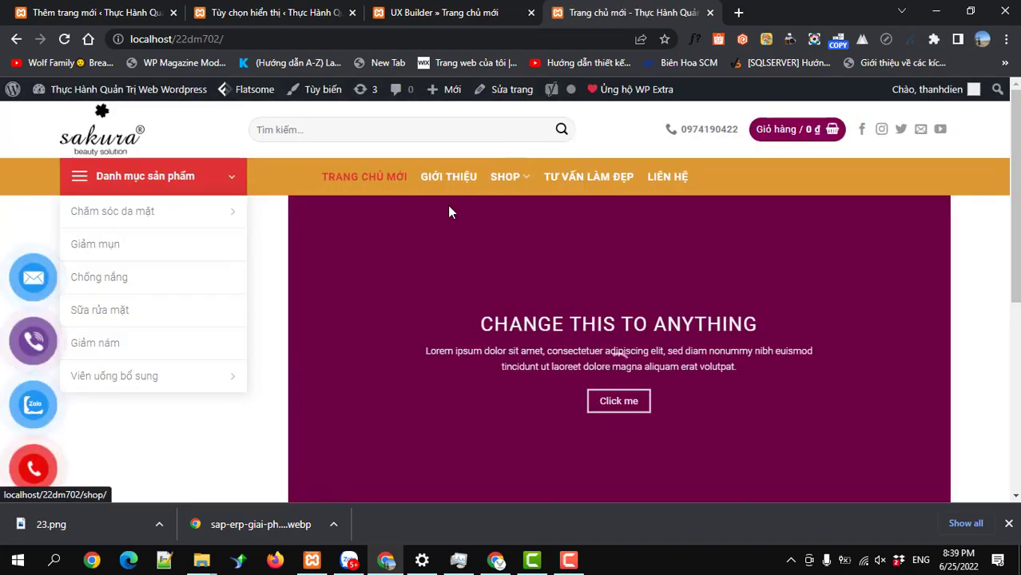
# Examine the published home page and cycle backwards through the slider's banners
pyautogui.scroll(-5, 435, 200)
pyautogui.scroll(5, 433, 204)
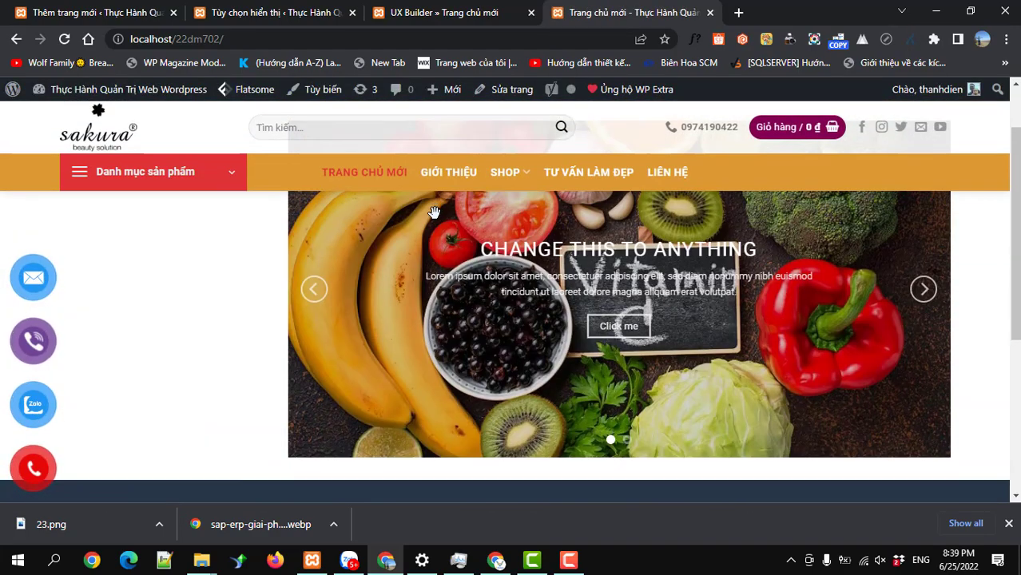
pyautogui.click(314, 366)
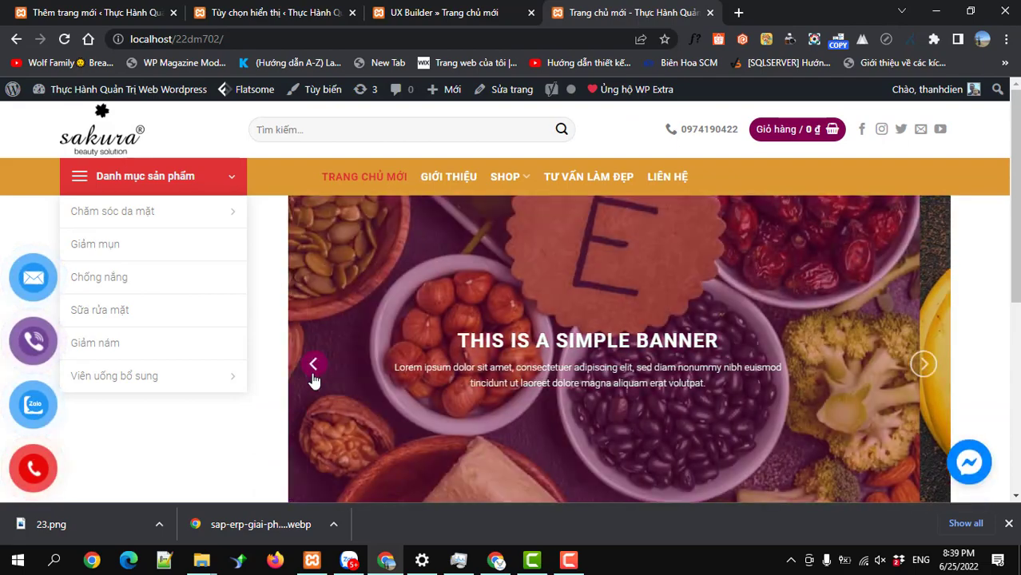
pyautogui.click(314, 366)
pyautogui.click(313, 366)
pyautogui.click(314, 366)
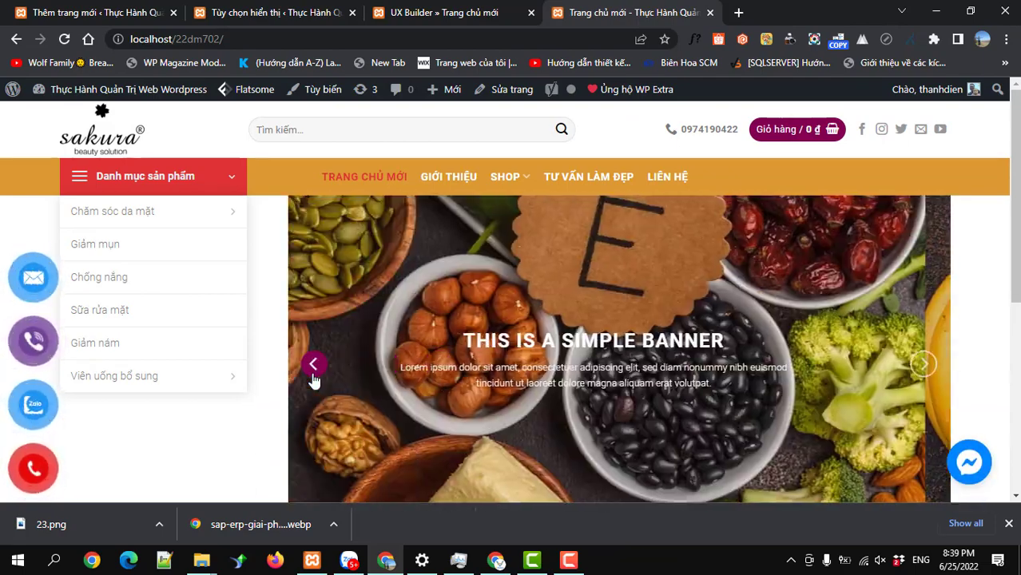
pyautogui.click(314, 366)
pyautogui.click(314, 365)
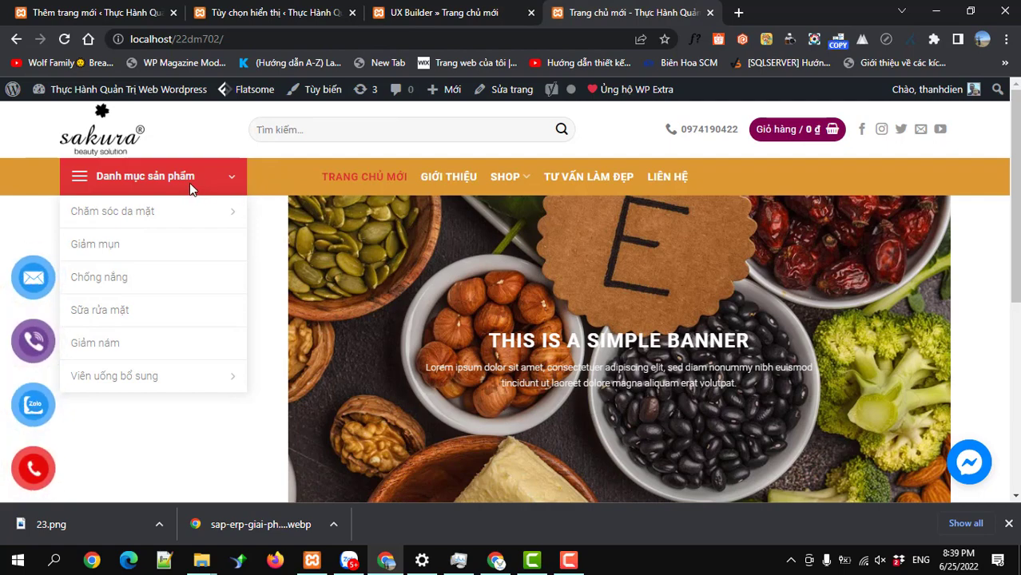
# Back in UX Builder, set the Row's column spacing to Collapse, apply it and update the page
pyautogui.click(406, 17)
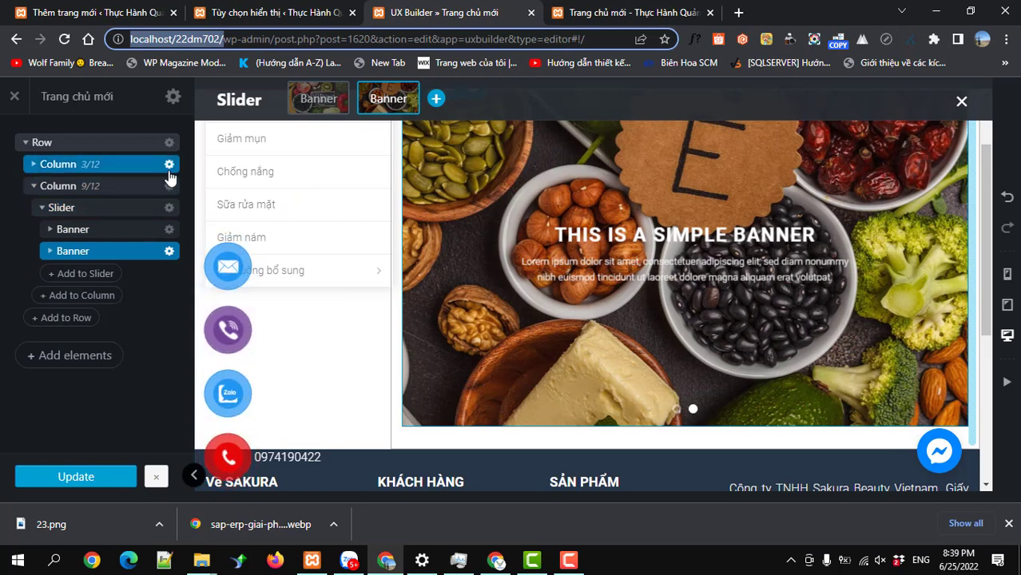
pyautogui.click(169, 144)
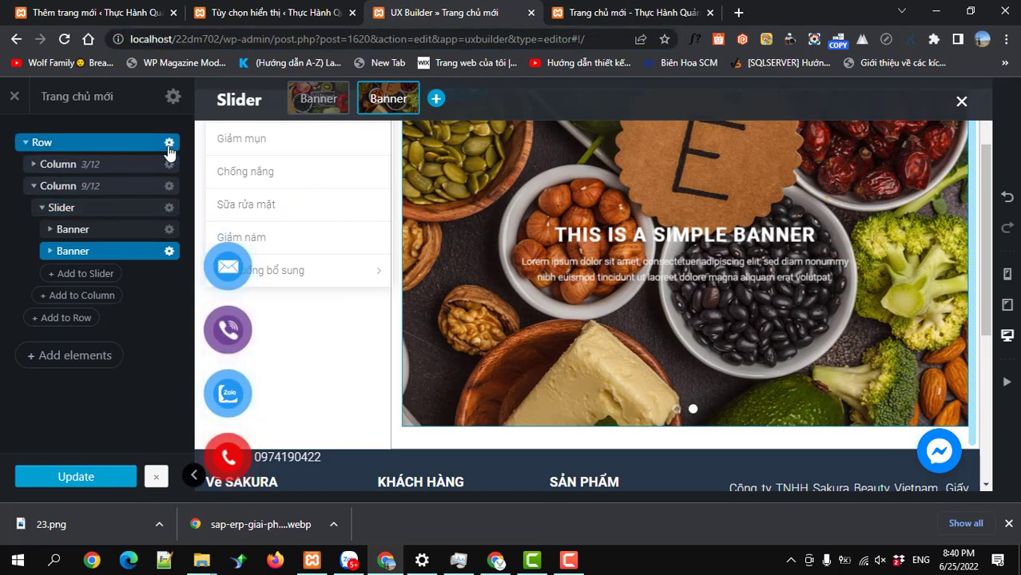
pyautogui.click(136, 182)
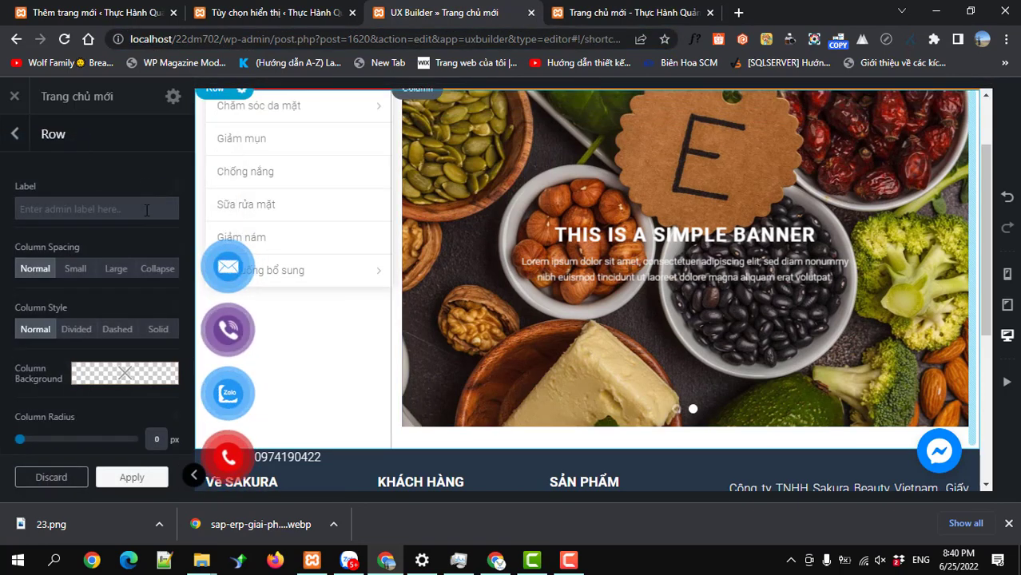
pyautogui.click(156, 272)
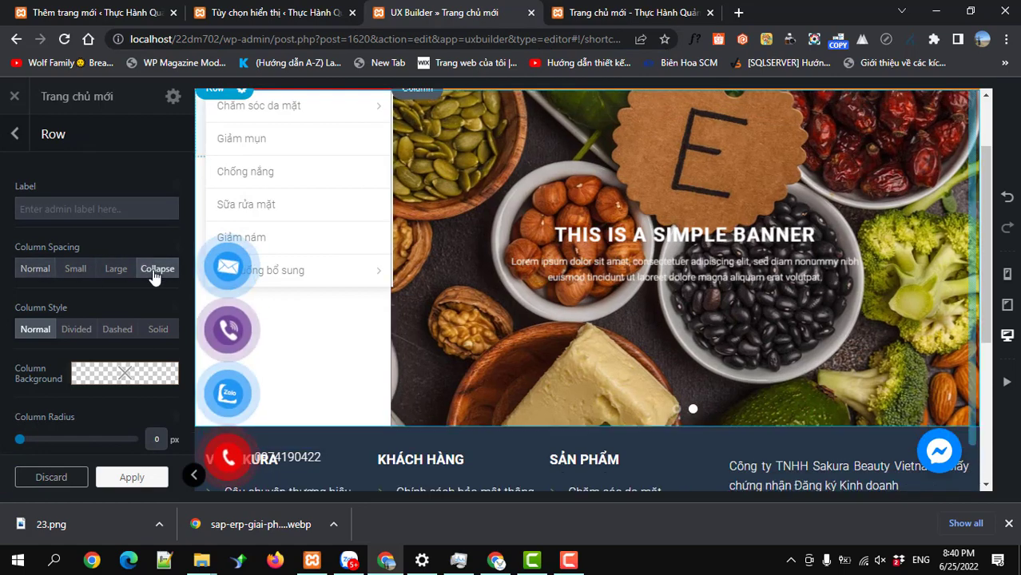
pyautogui.click(121, 479)
pyautogui.click(86, 479)
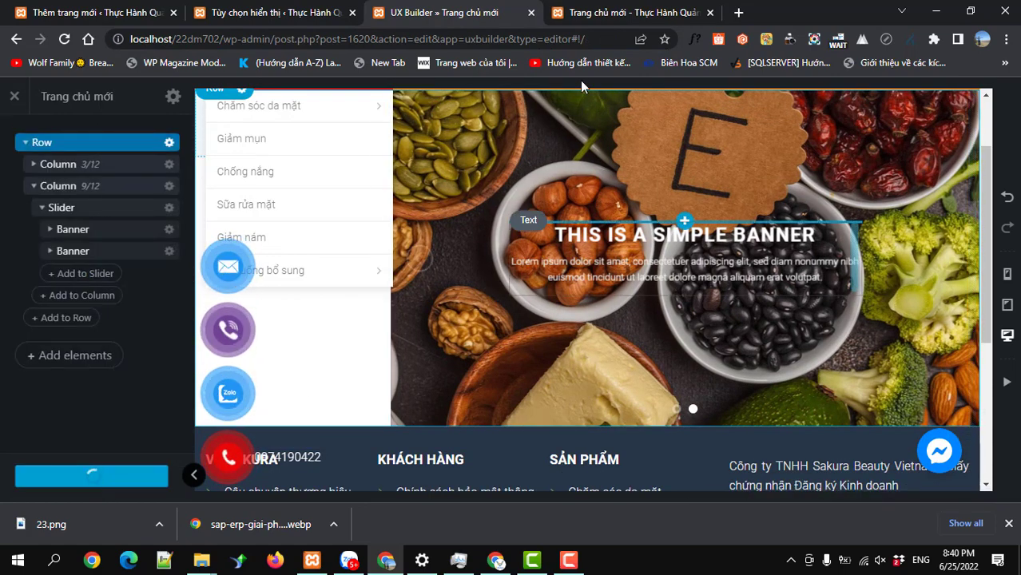
# Reload the published home page at localhost/22dm702/ to load the collapsed column spacing
pyautogui.click(591, 12)
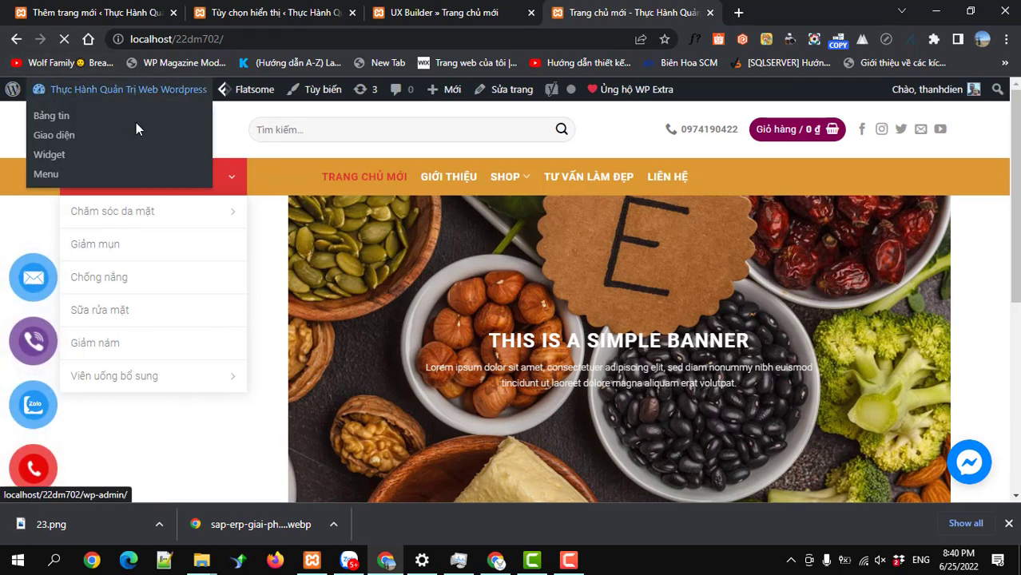
pyautogui.click(330, 44)
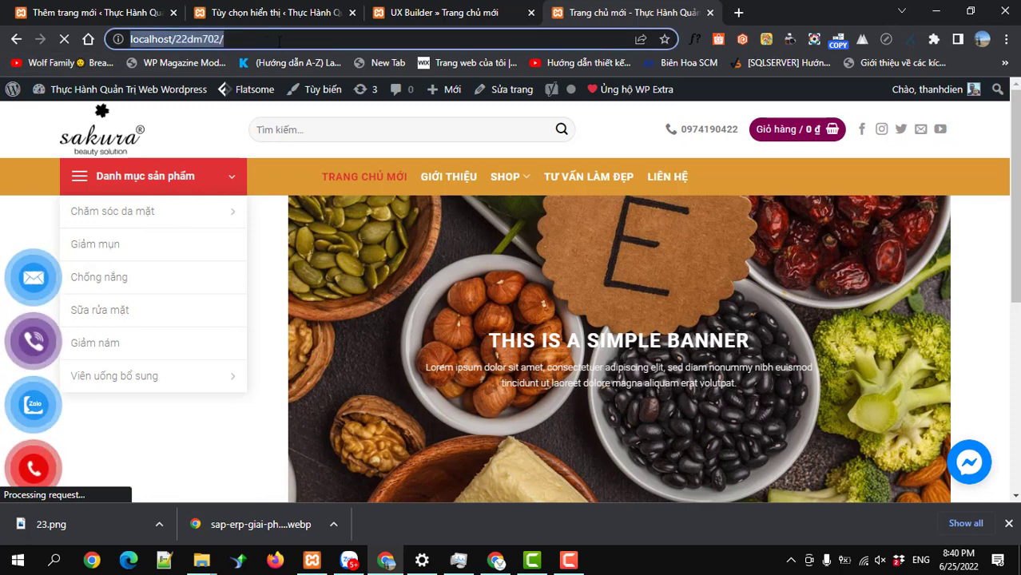
pyautogui.press('Return')
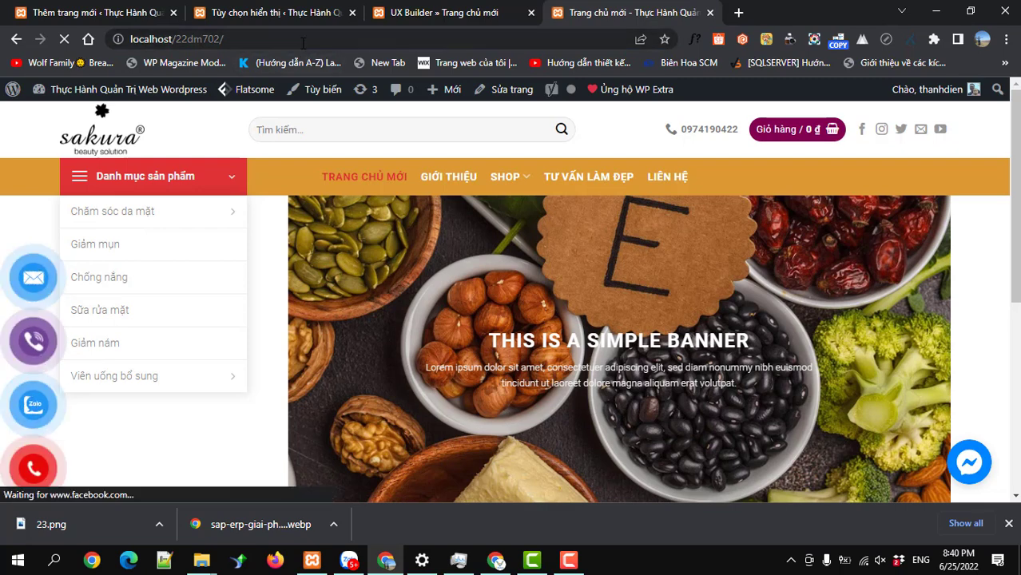
pyautogui.hotkey('ctrl', 'l')
pyautogui.press('Return')
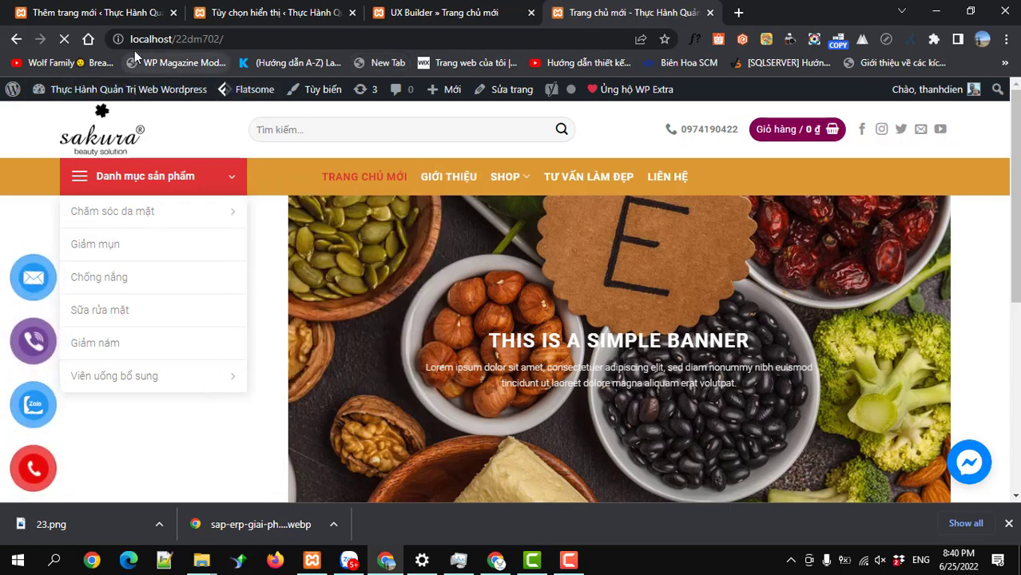
pyautogui.click(181, 44)
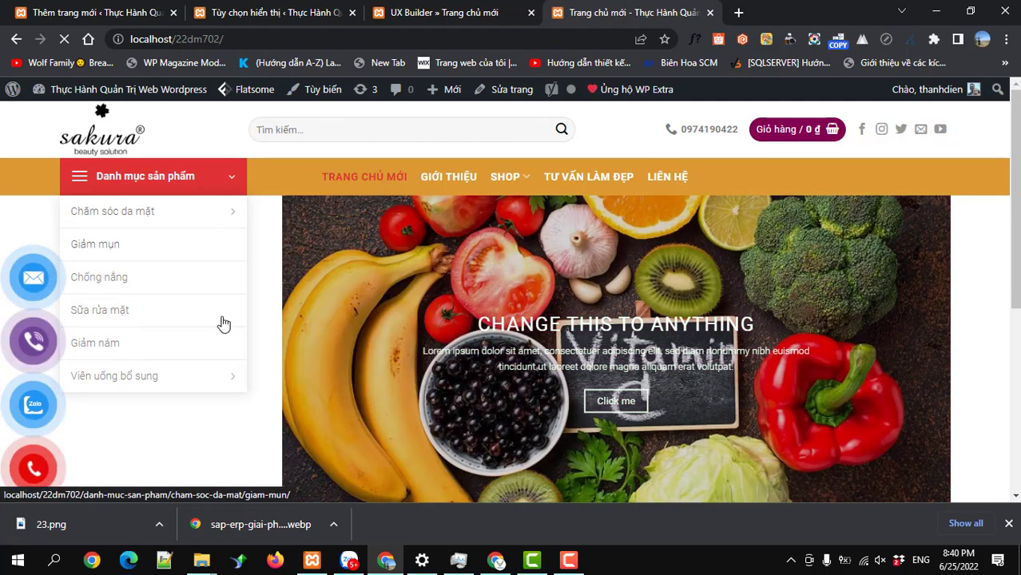
# Compare the builder layout with the live home page and check the gap beside the slider on both banners
pyautogui.click(407, 13)
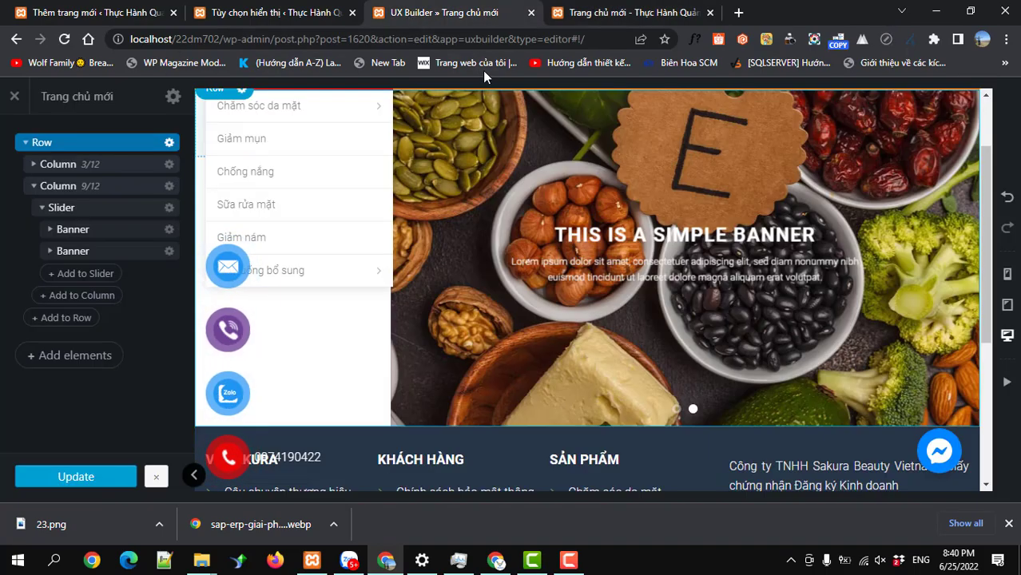
pyautogui.click(604, 20)
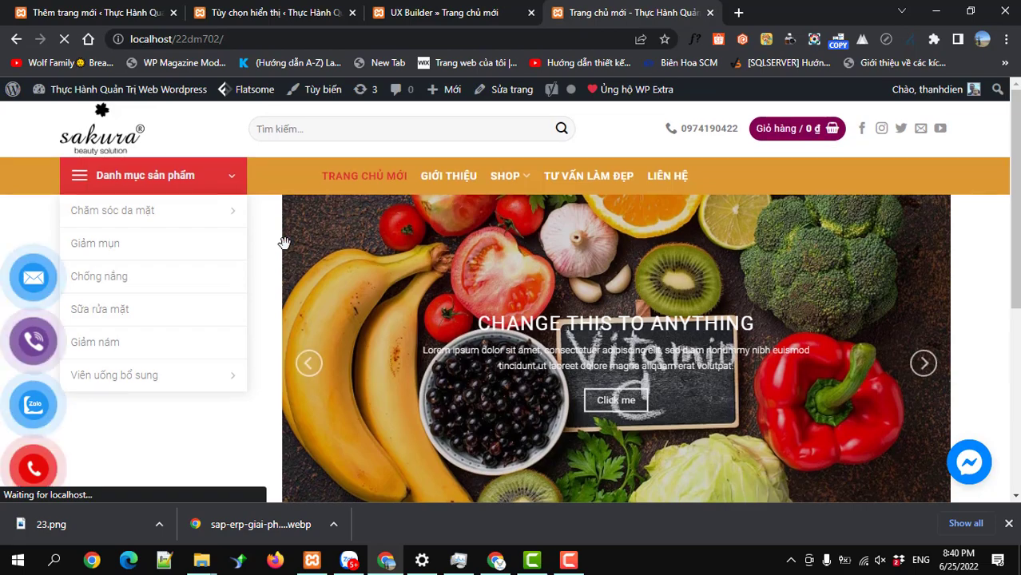
pyautogui.scroll(-4, 270, 246)
pyautogui.scroll(5, 270, 247)
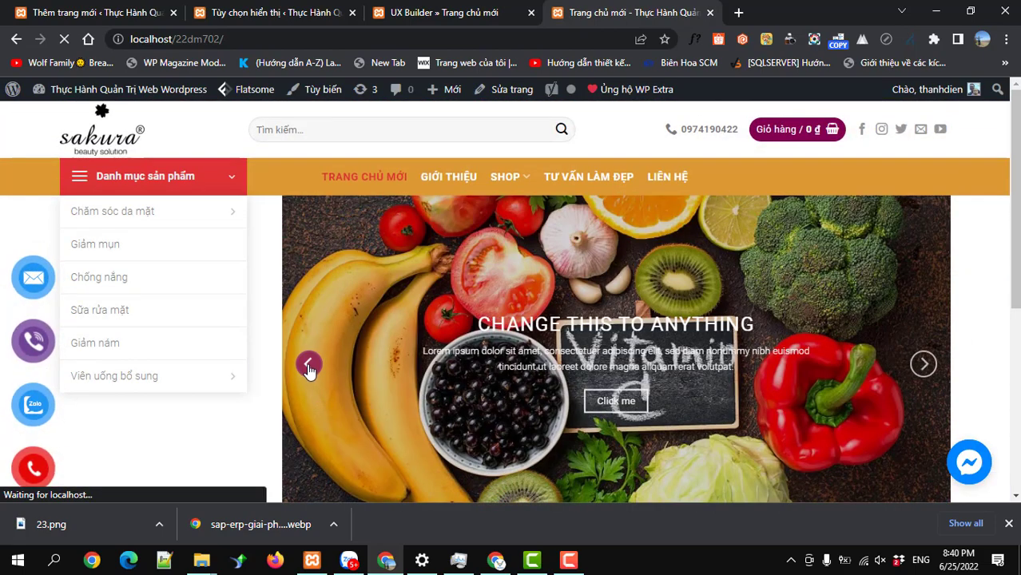
pyautogui.click(309, 369)
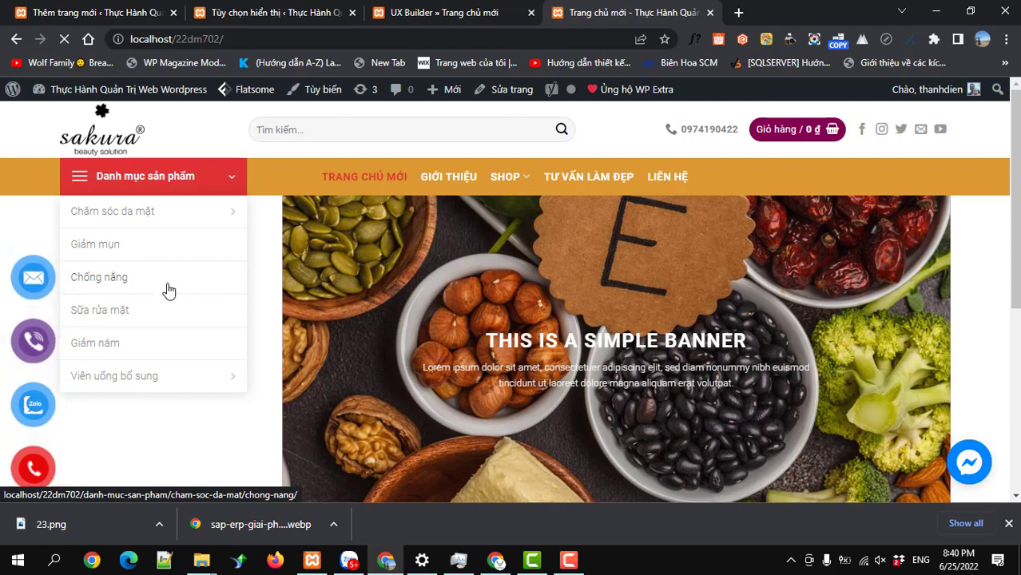
# Set the first column's width to 2/12 in UX Builder, apply it and update the page
pyautogui.click(296, 16)
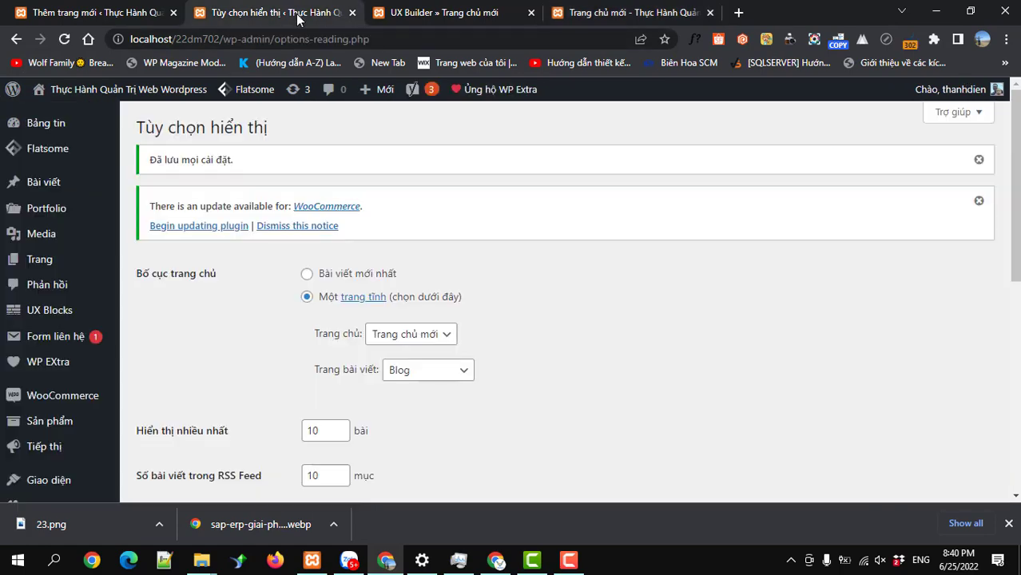
pyautogui.click(403, 16)
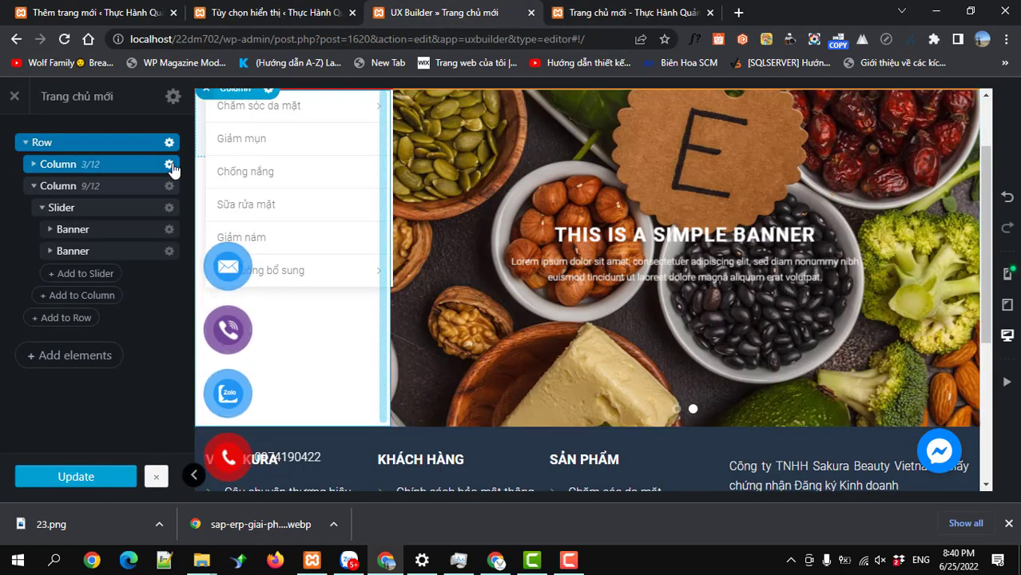
pyautogui.click(169, 164)
pyautogui.click(140, 205)
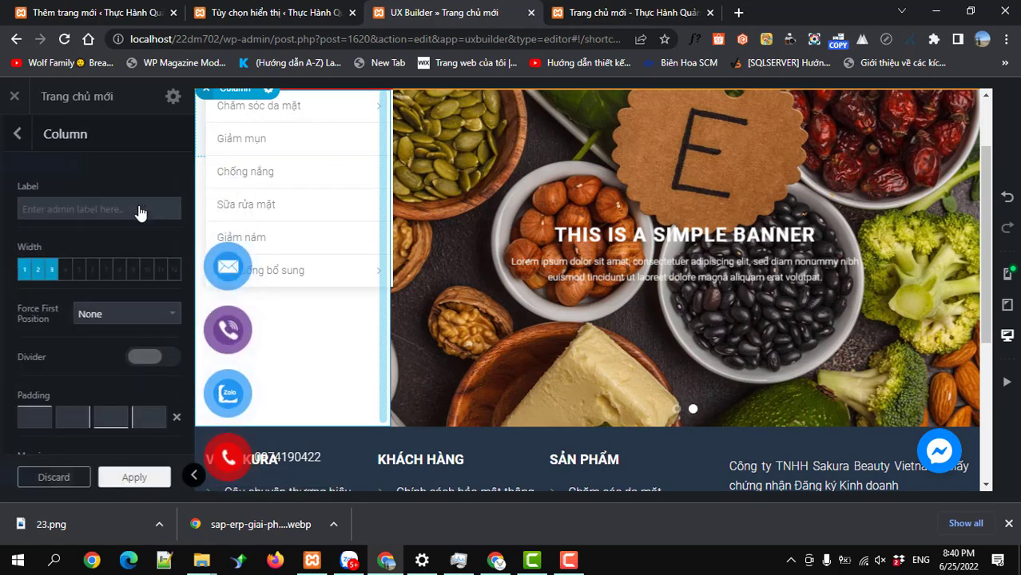
pyautogui.click(35, 269)
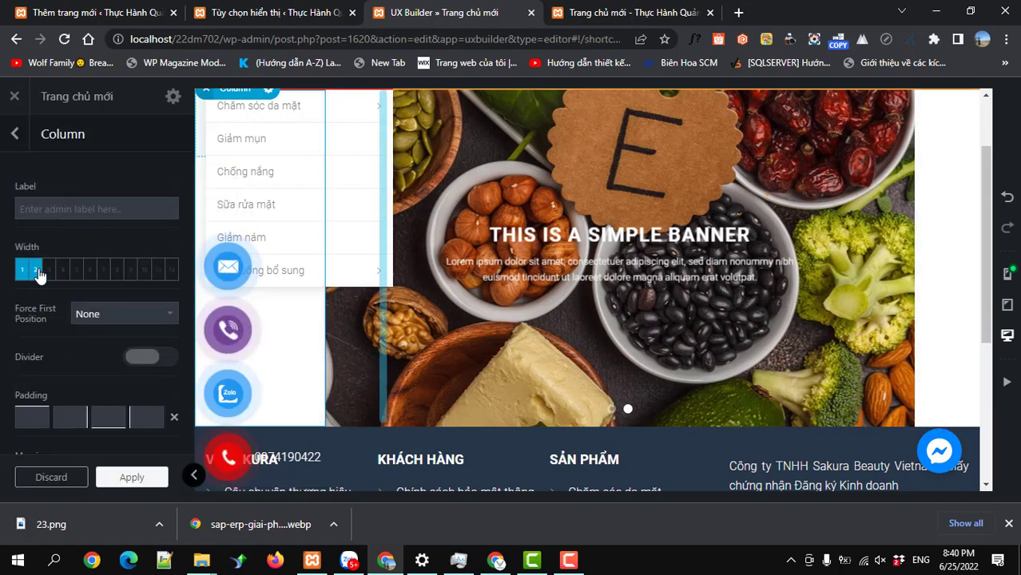
pyautogui.click(132, 477)
pyautogui.click(132, 477)
# Set the width of the column containing the Slider to 10/12, apply it and update the page
pyautogui.click(169, 185)
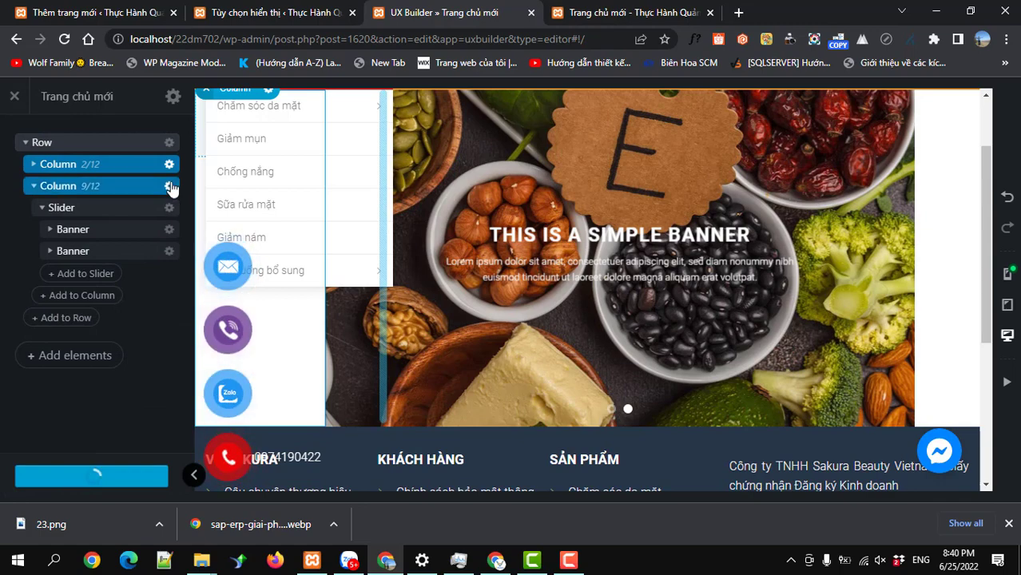
pyautogui.click(145, 226)
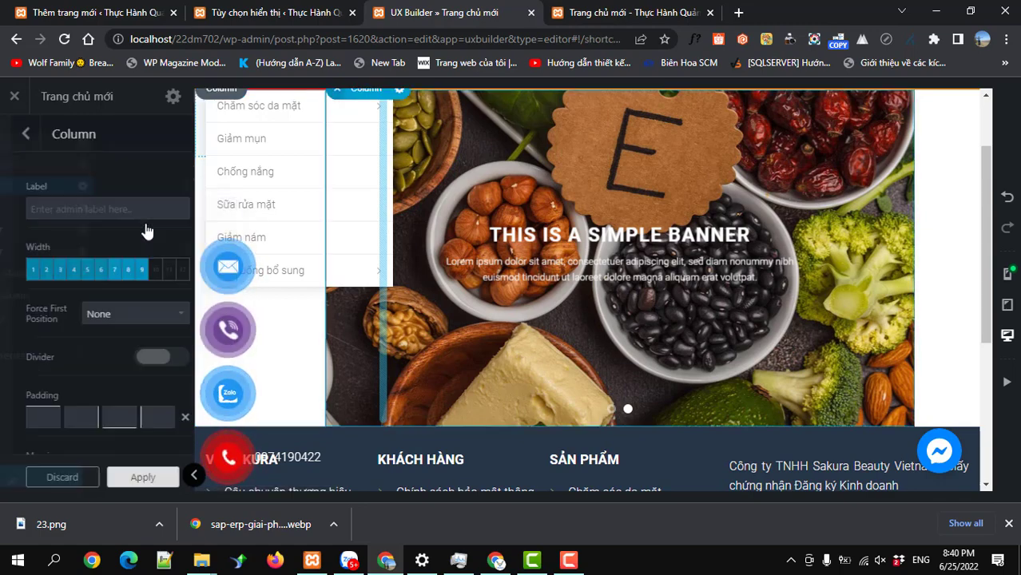
pyautogui.click(144, 277)
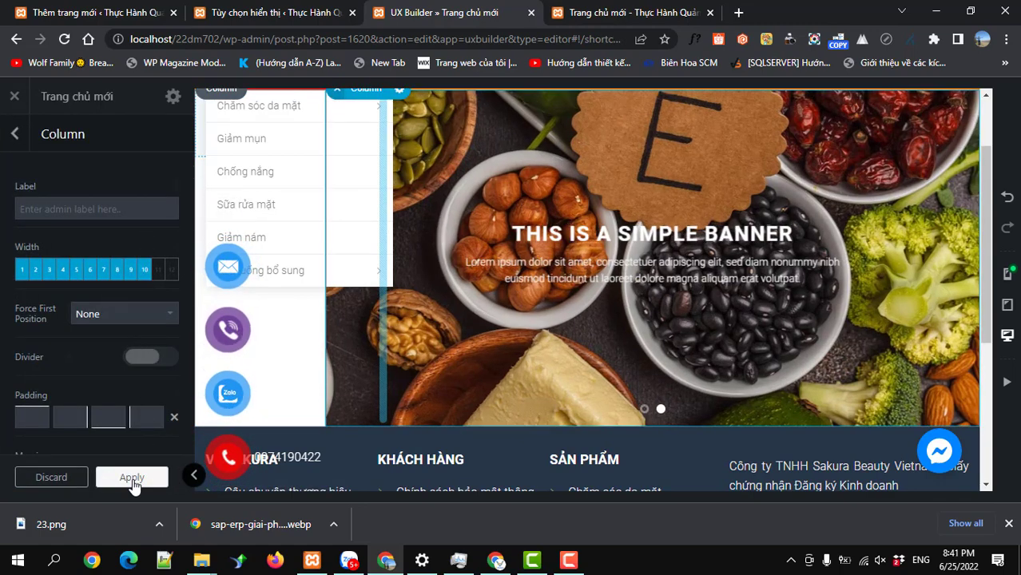
pyautogui.click(134, 477)
pyautogui.click(89, 479)
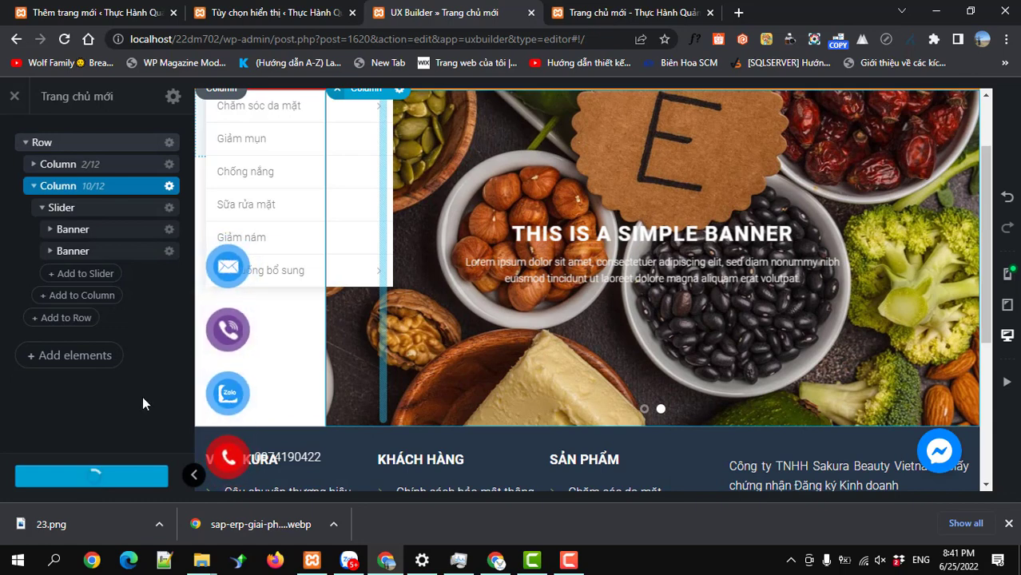
pyautogui.click(110, 479)
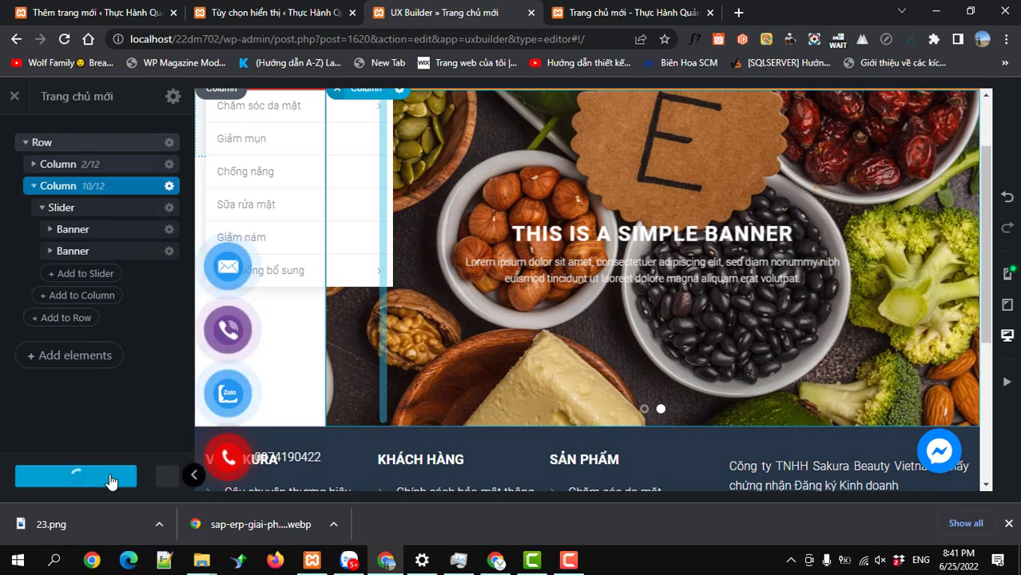
# Reload the published home page and check how the widened slider sits beside the category menu
pyautogui.click(587, 13)
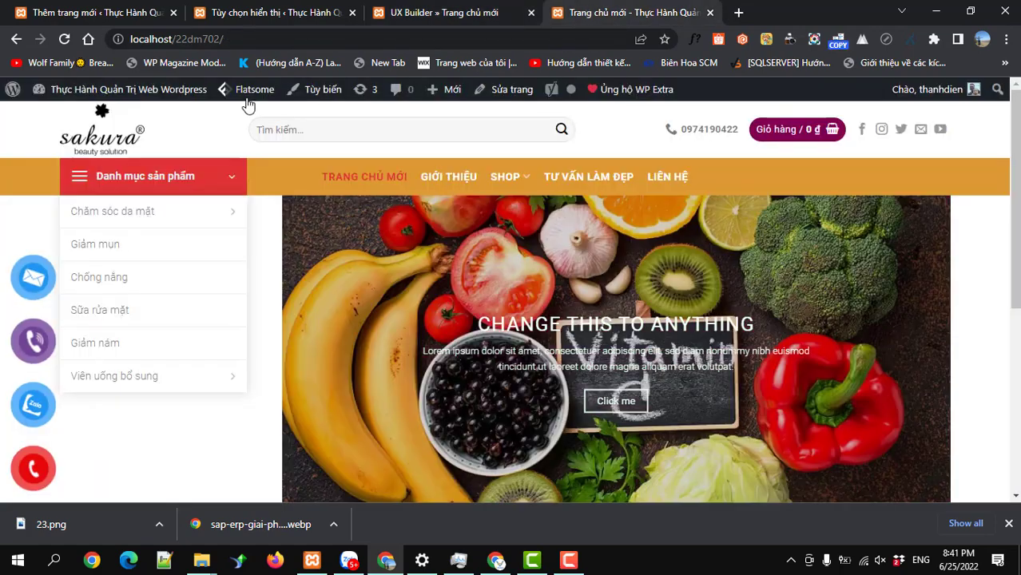
pyautogui.click(64, 38)
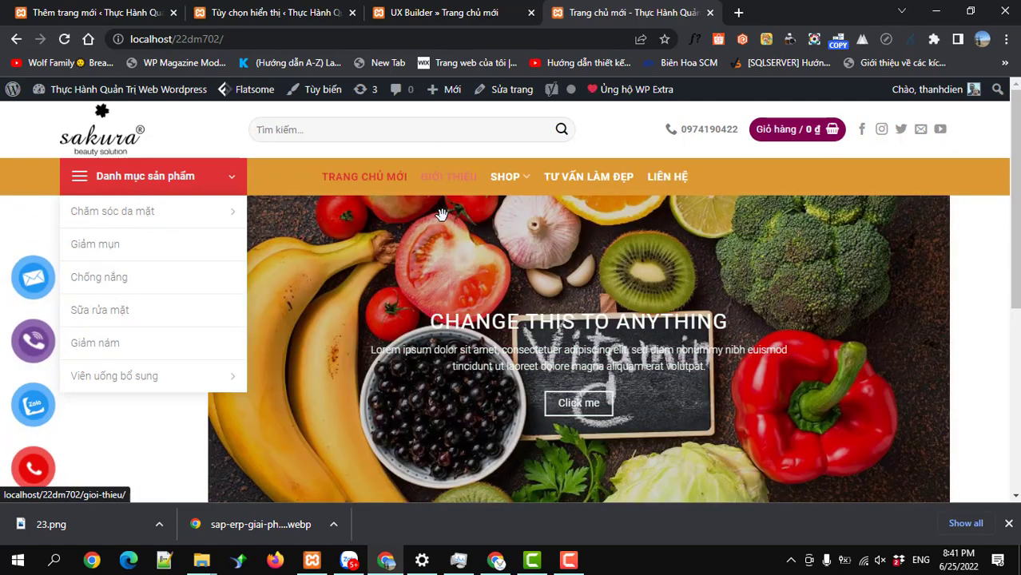
pyautogui.scroll(-2, 389, 242)
pyautogui.scroll(2, 287, 286)
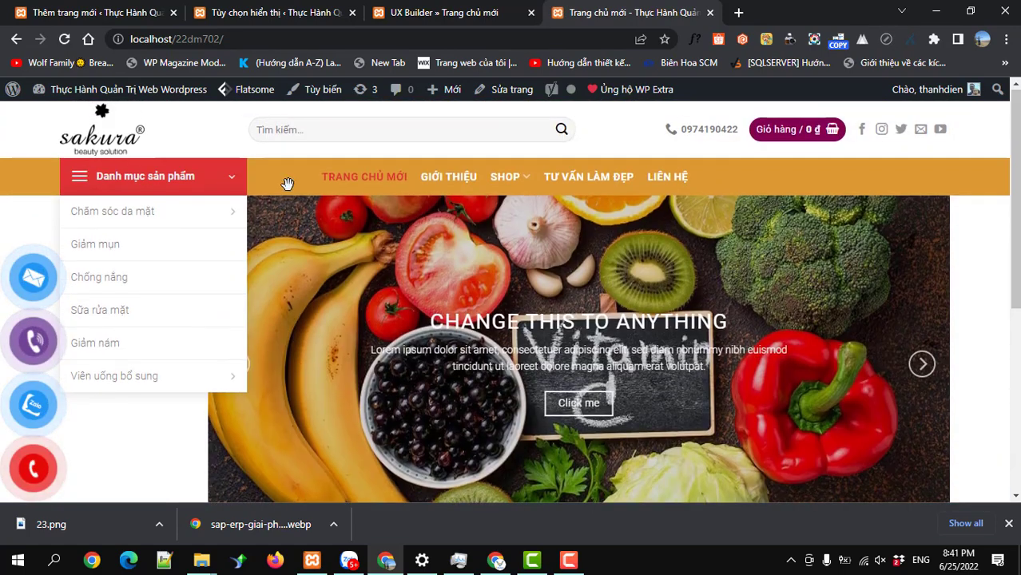
# Set the row's Column Spacing to Small in UX Builder, apply it, update the page and view the live home page
pyautogui.click(419, 14)
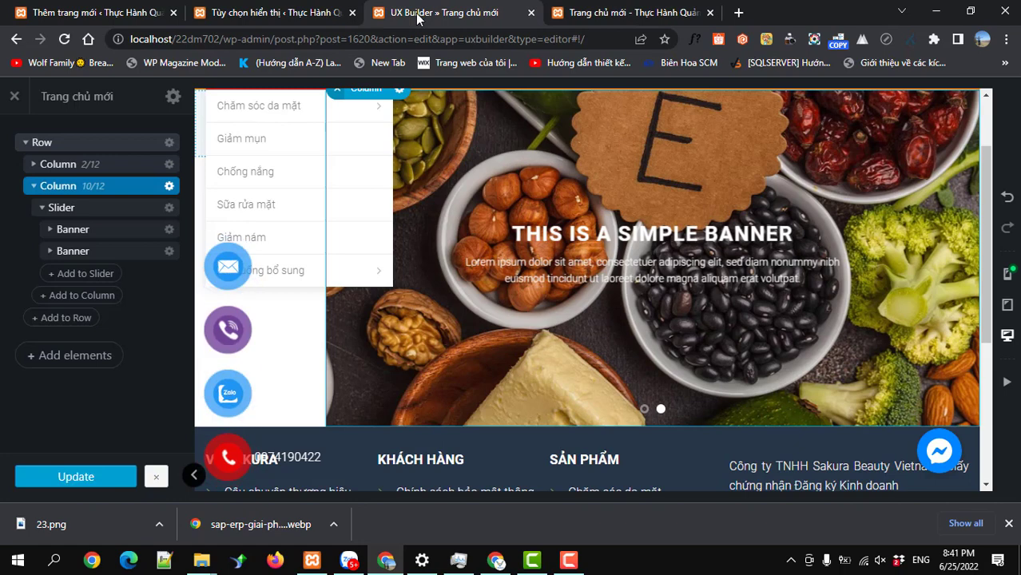
pyautogui.click(169, 185)
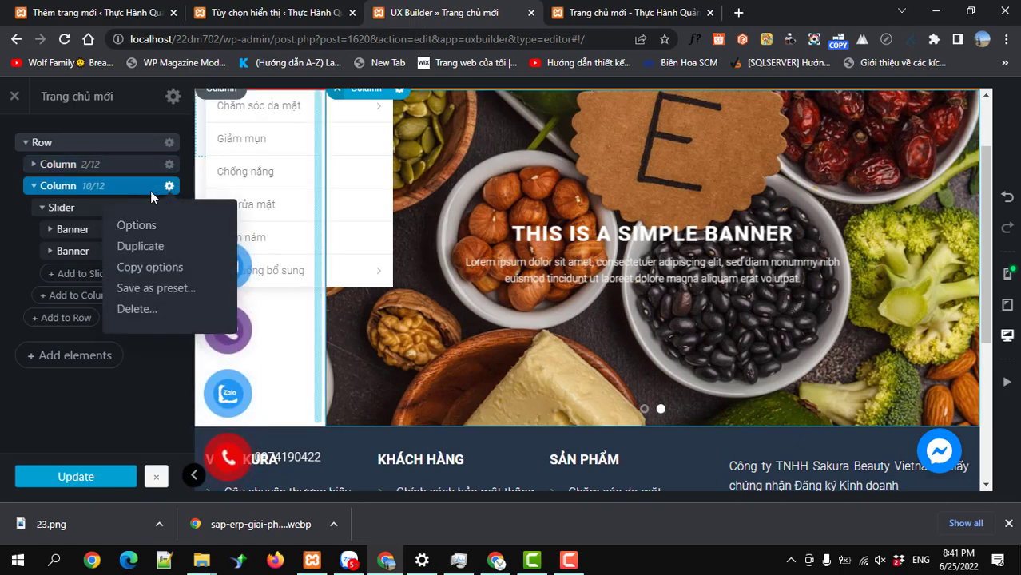
pyautogui.click(168, 146)
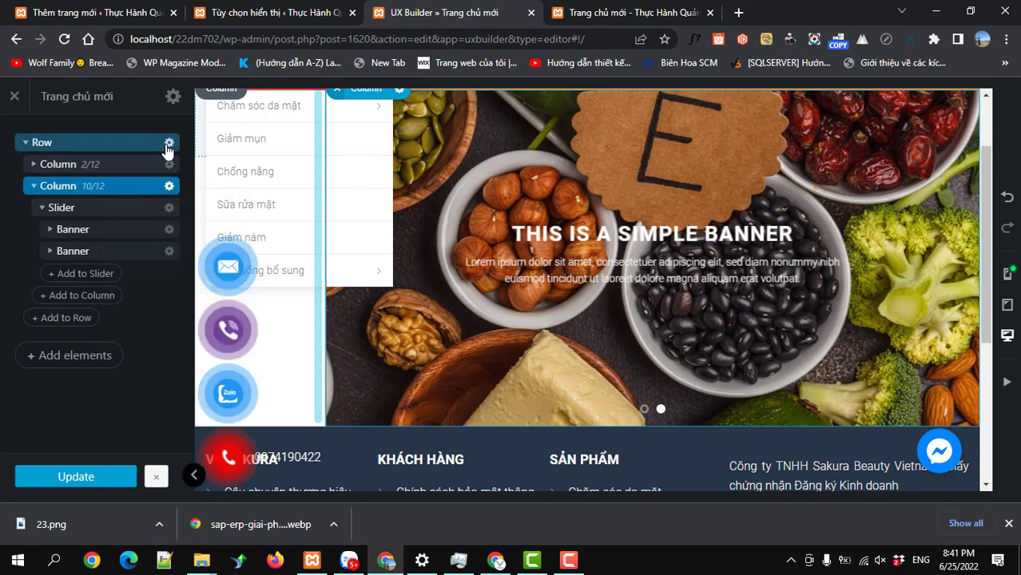
pyautogui.click(169, 144)
pyautogui.click(150, 182)
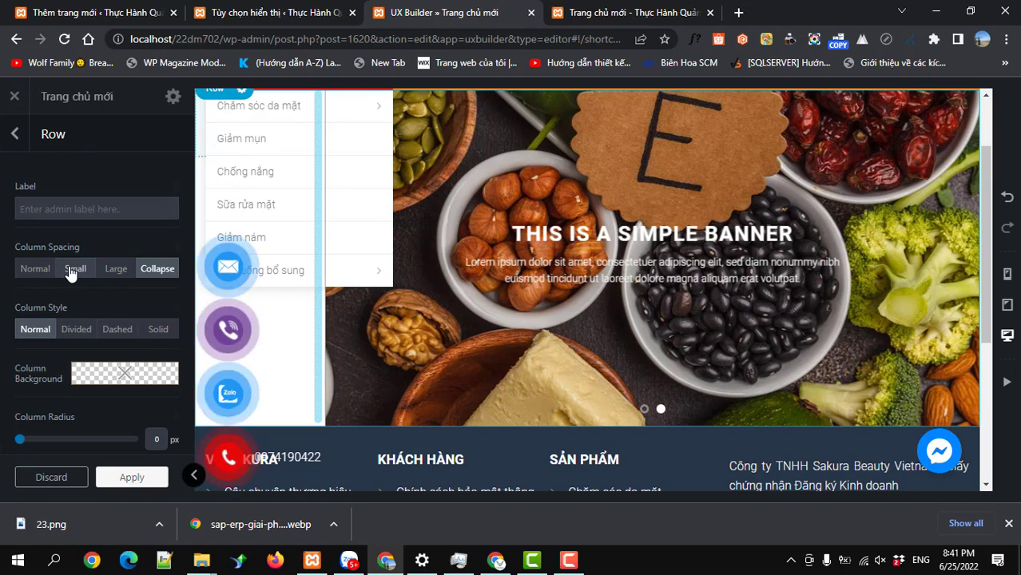
pyautogui.click(72, 272)
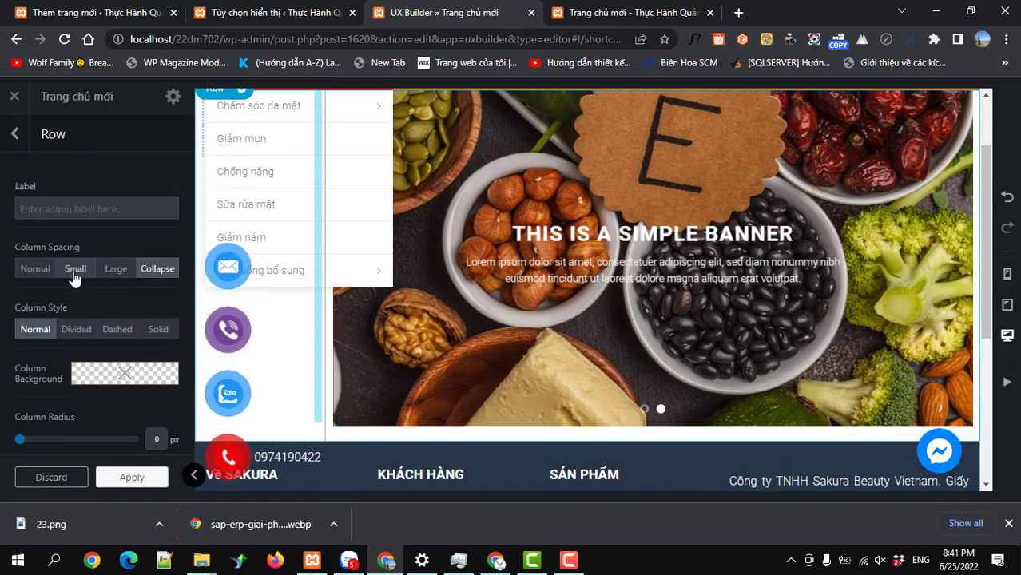
pyautogui.click(106, 478)
pyautogui.click(78, 476)
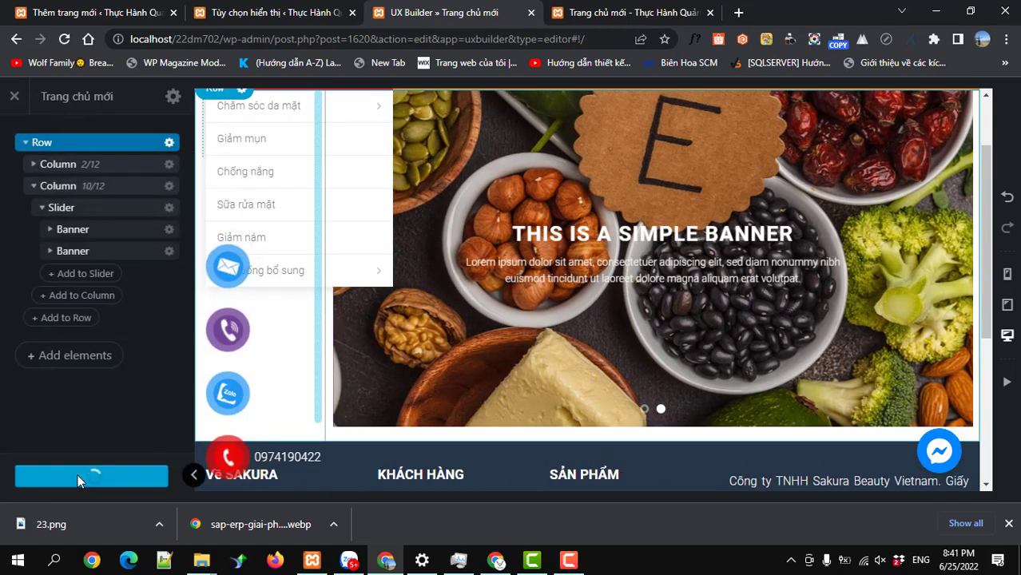
pyautogui.click(611, 13)
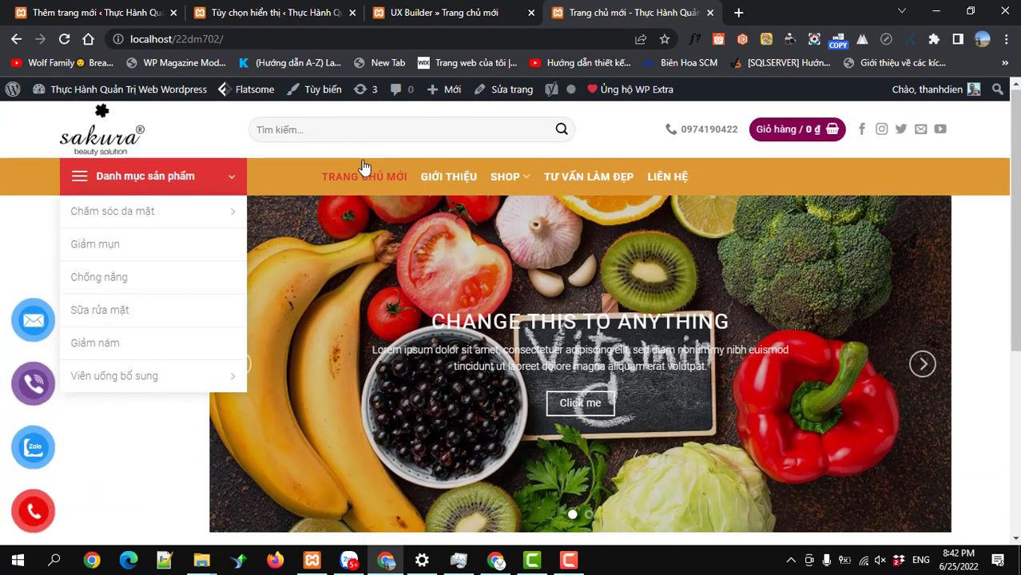
# Set the Slider column's padding in UX Builder to 5px top, 0px right, 0px bottom and 50px left, and apply it
pyautogui.click(397, 12)
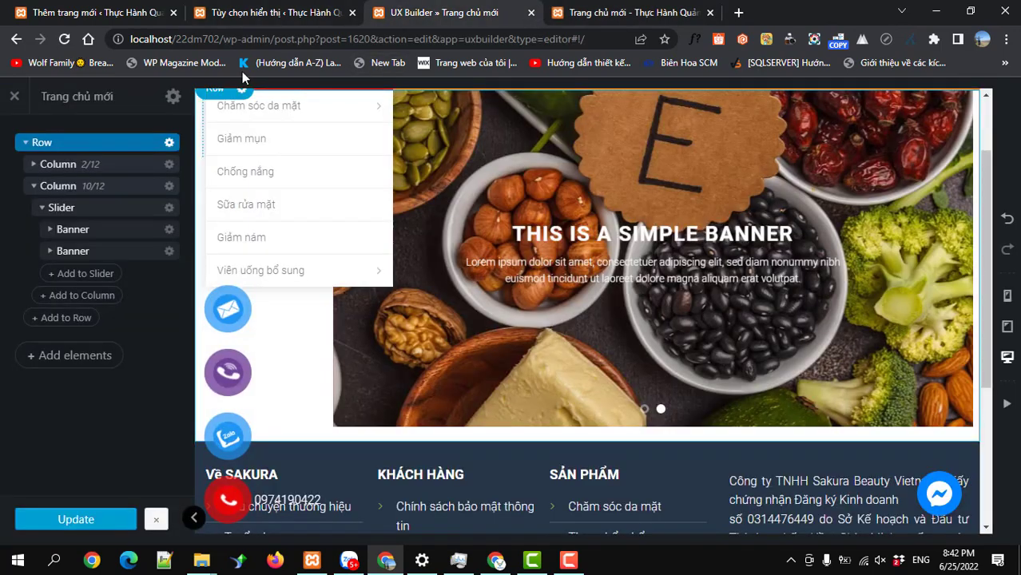
pyautogui.click(168, 186)
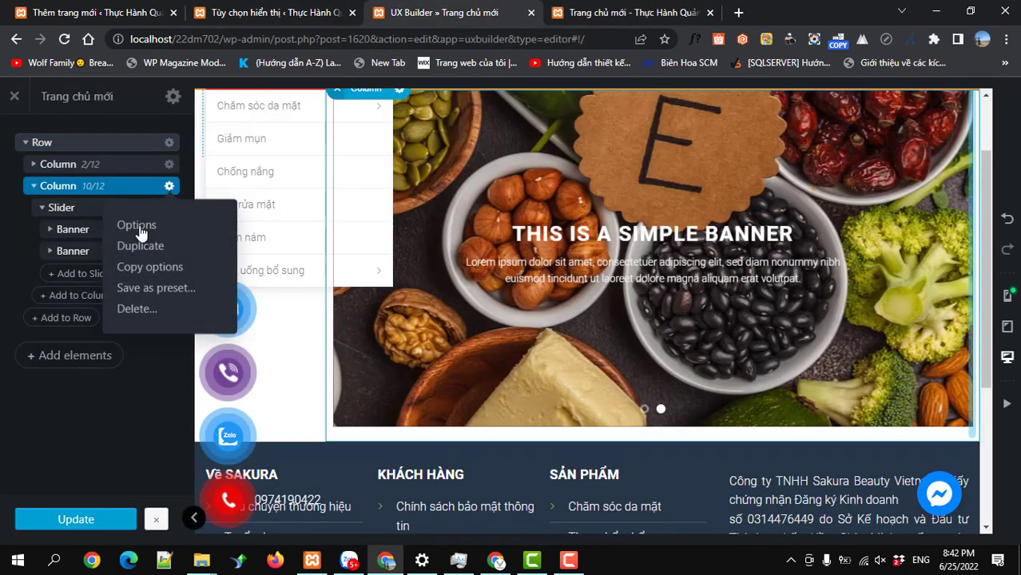
pyautogui.click(137, 226)
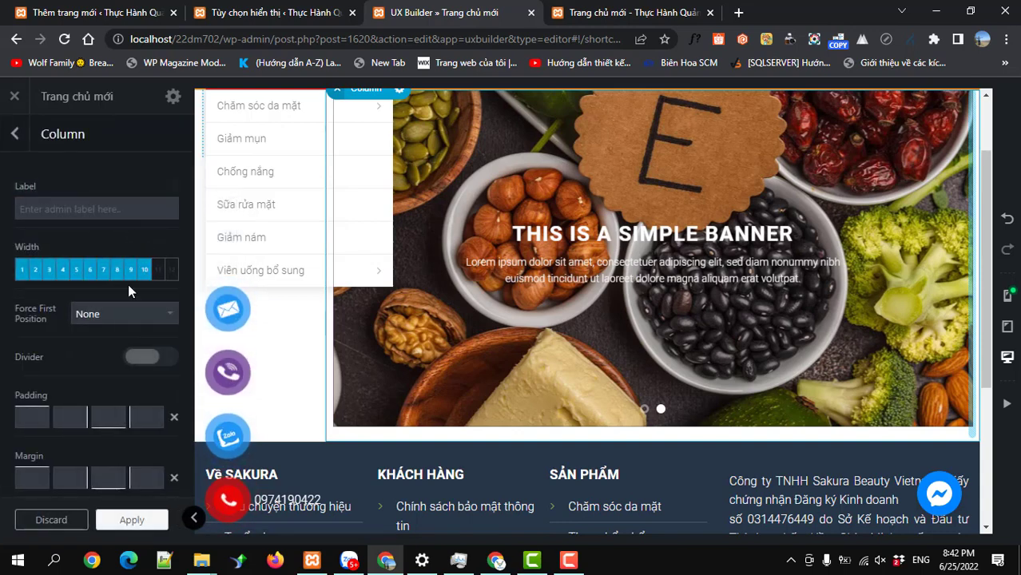
pyautogui.scroll(-2, 121, 319)
pyautogui.scroll(1, 122, 319)
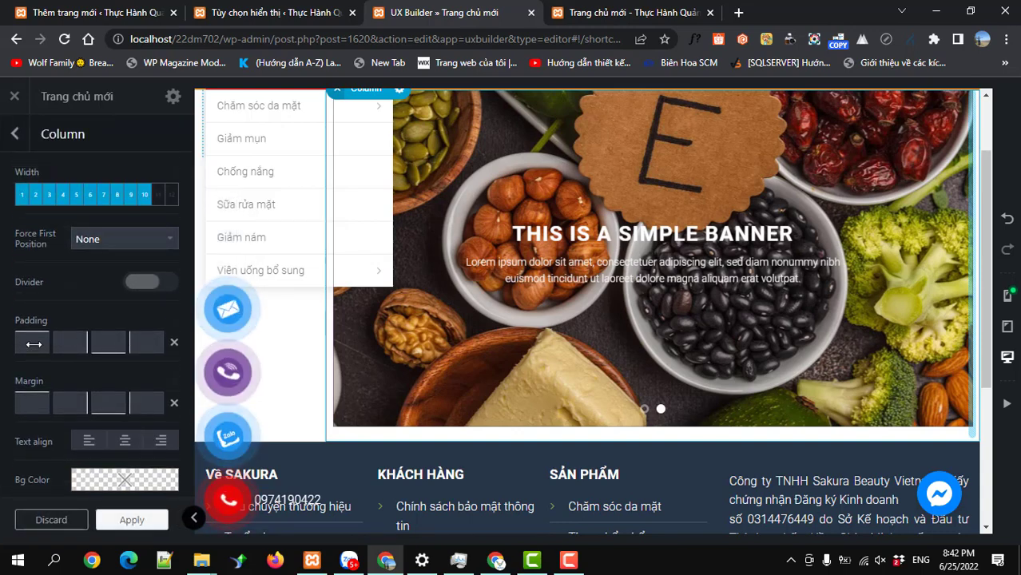
pyautogui.click(35, 345)
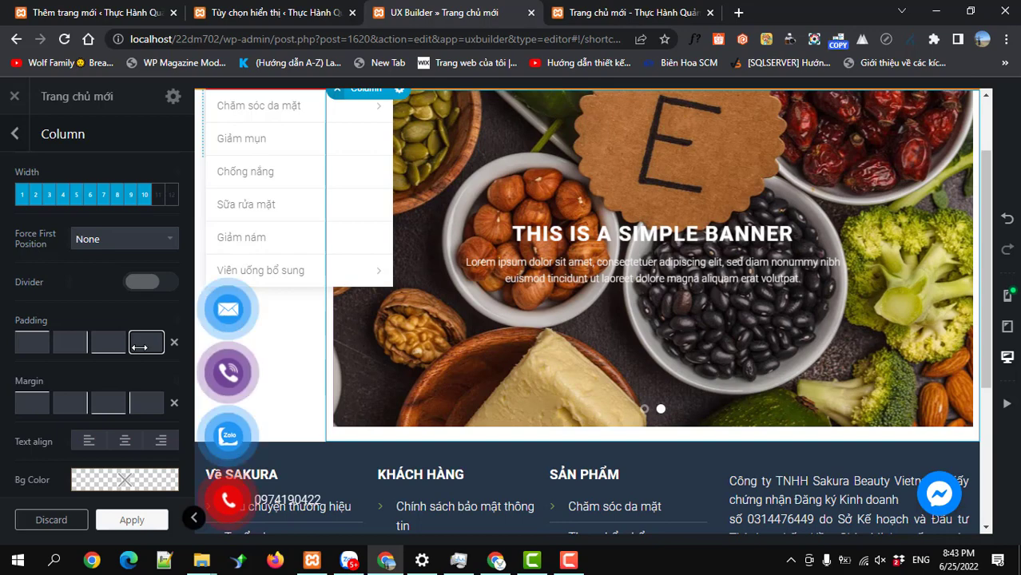
pyautogui.moveTo(139, 347); pyautogui.dragTo(144, 347)
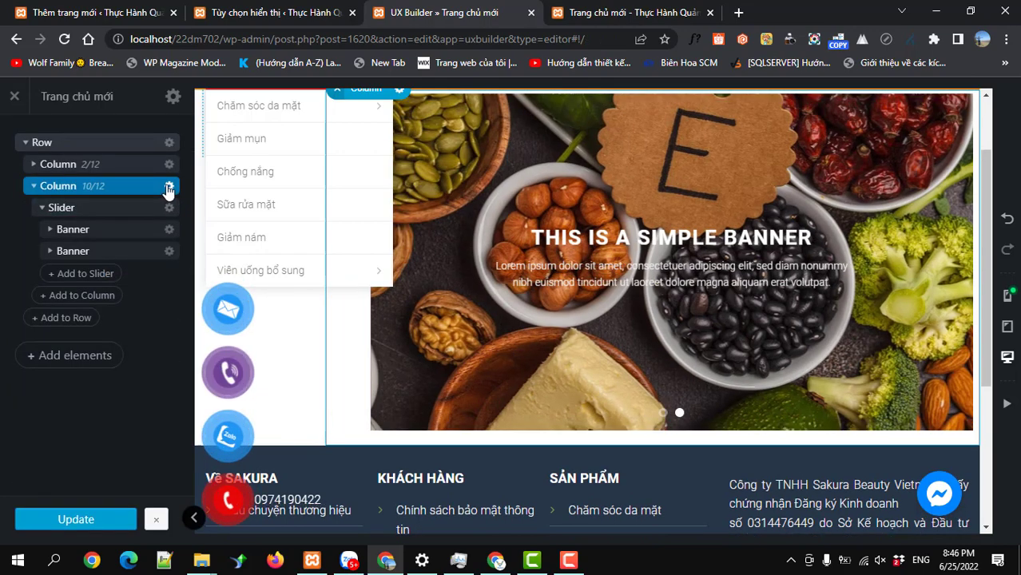
# Set the left padding of the column containing the Slider to 55px, apply it and update the page
pyautogui.click(169, 188)
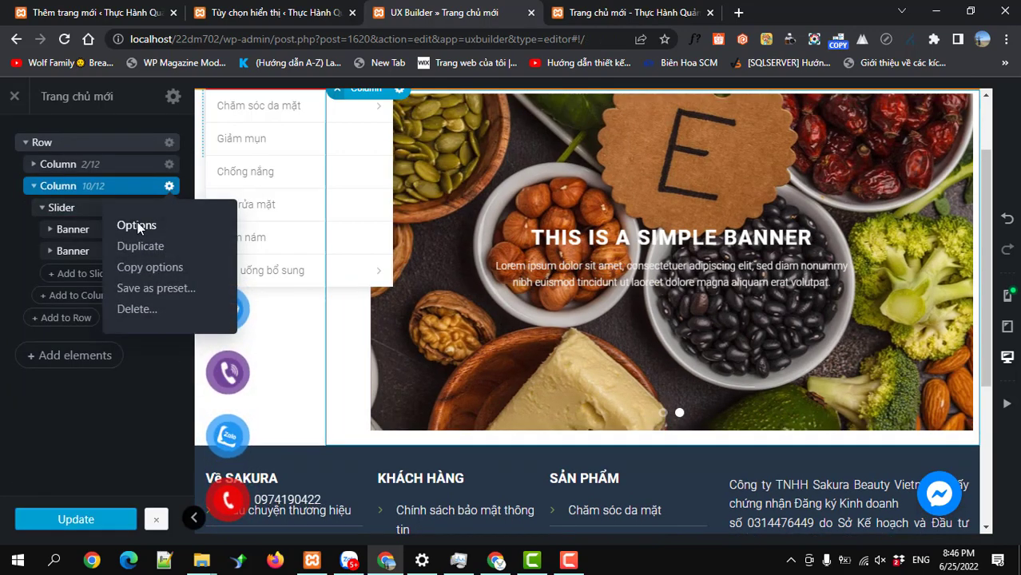
pyautogui.click(137, 222)
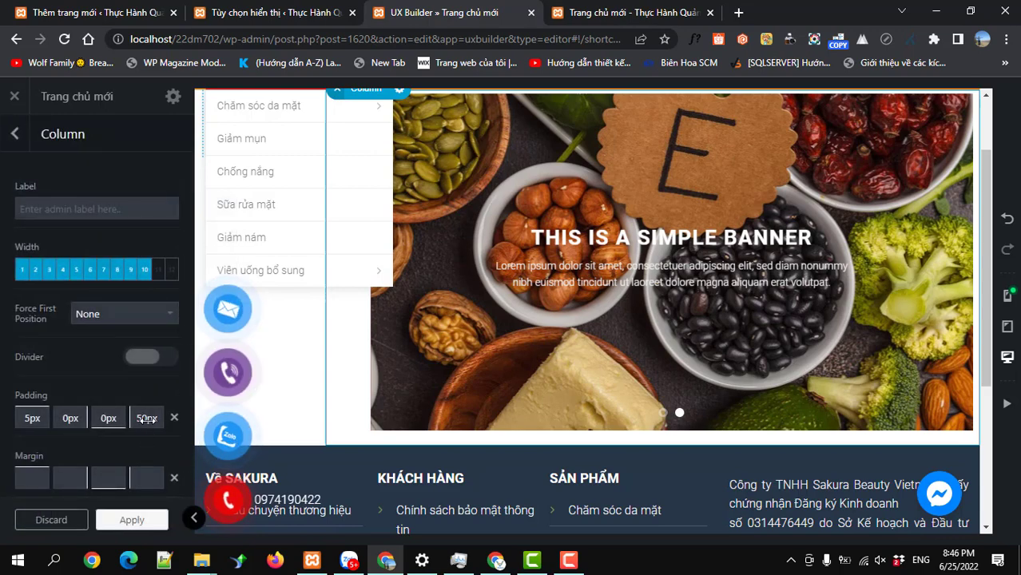
pyautogui.moveTo(146, 418); pyautogui.dragTo(142, 487)
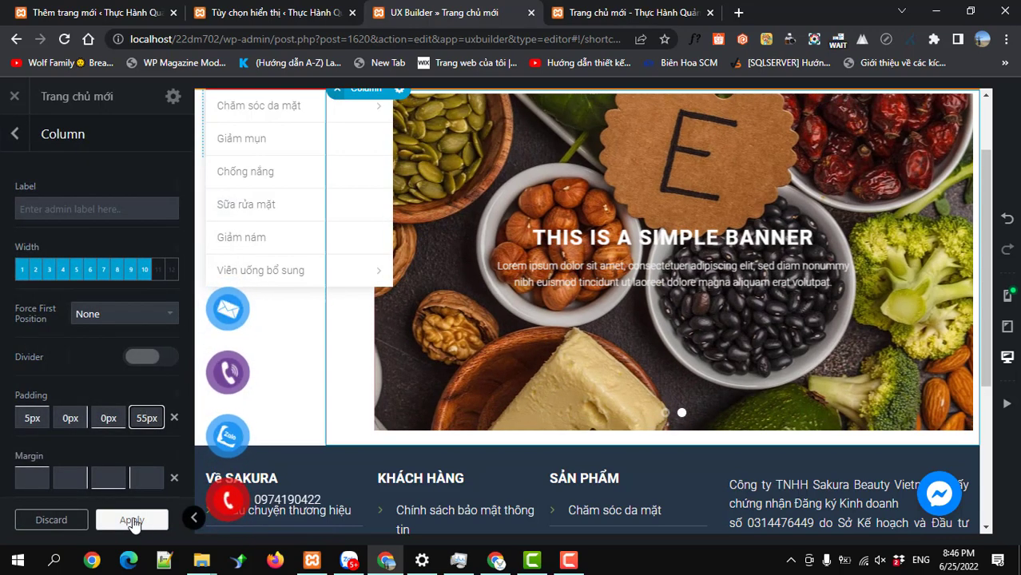
pyautogui.click(133, 520)
pyautogui.click(88, 518)
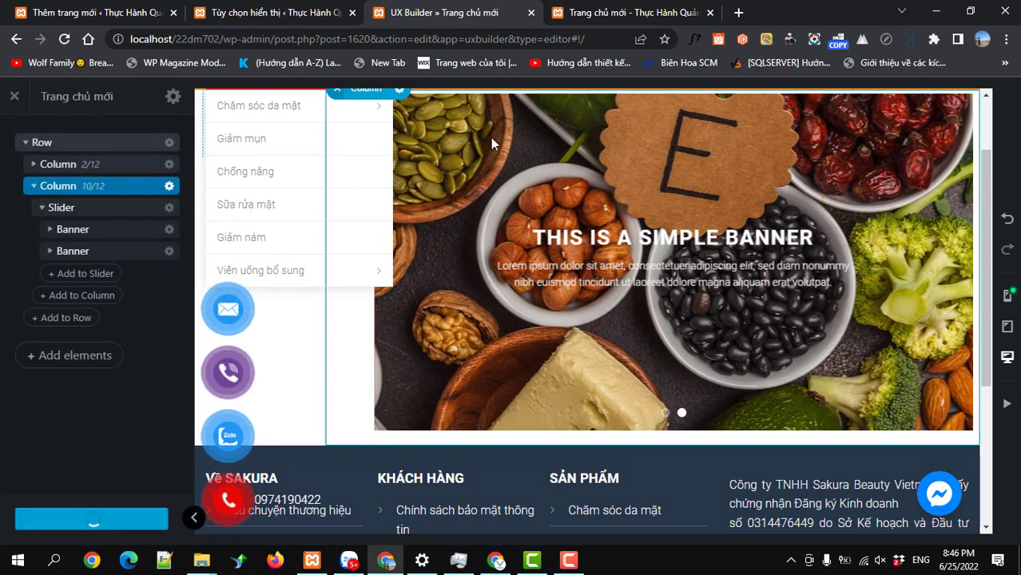
# Reload the published home page and check the gap between the category menu and the padded slider
pyautogui.click(609, 12)
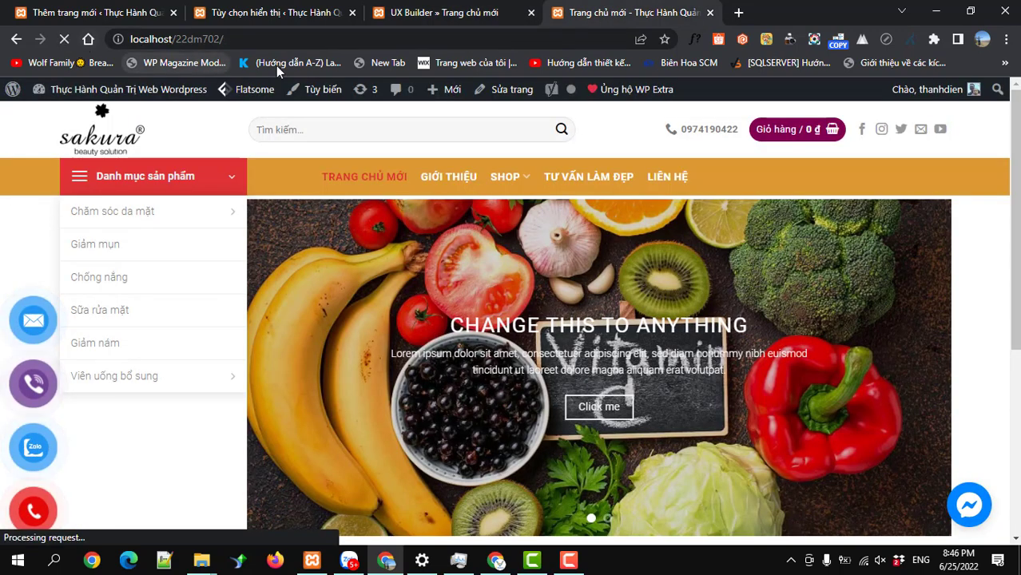
pyautogui.click(293, 42)
pyautogui.hotkey('ctrl', 'c')
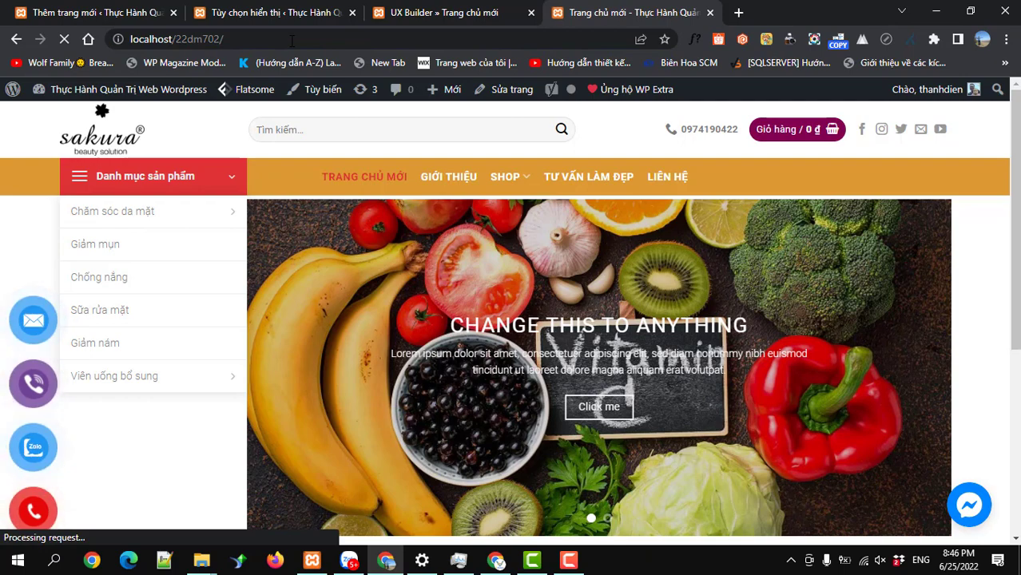
pyautogui.scroll(-3, 293, 147)
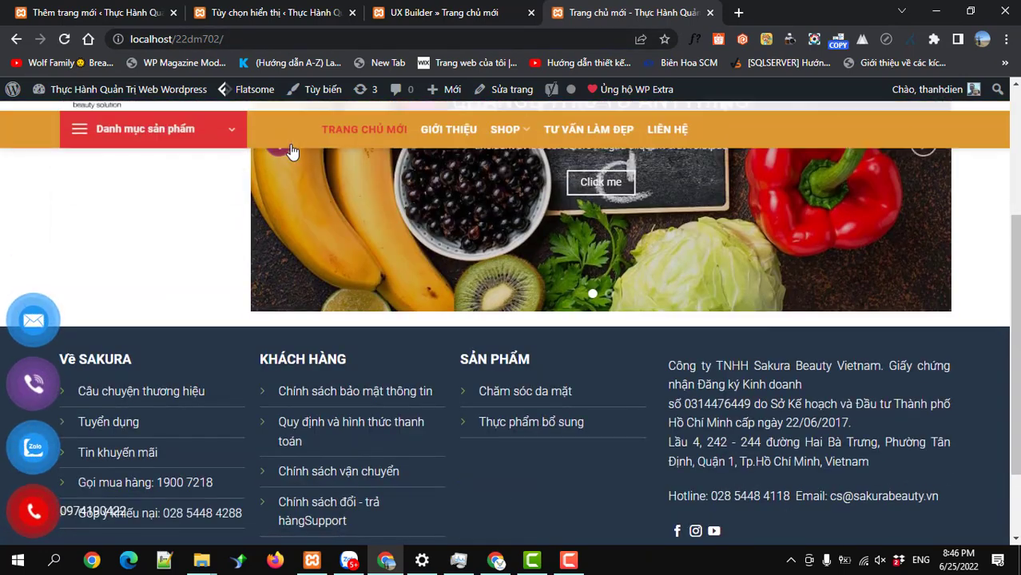
pyautogui.scroll(2, 292, 151)
pyautogui.scroll(1, 299, 128)
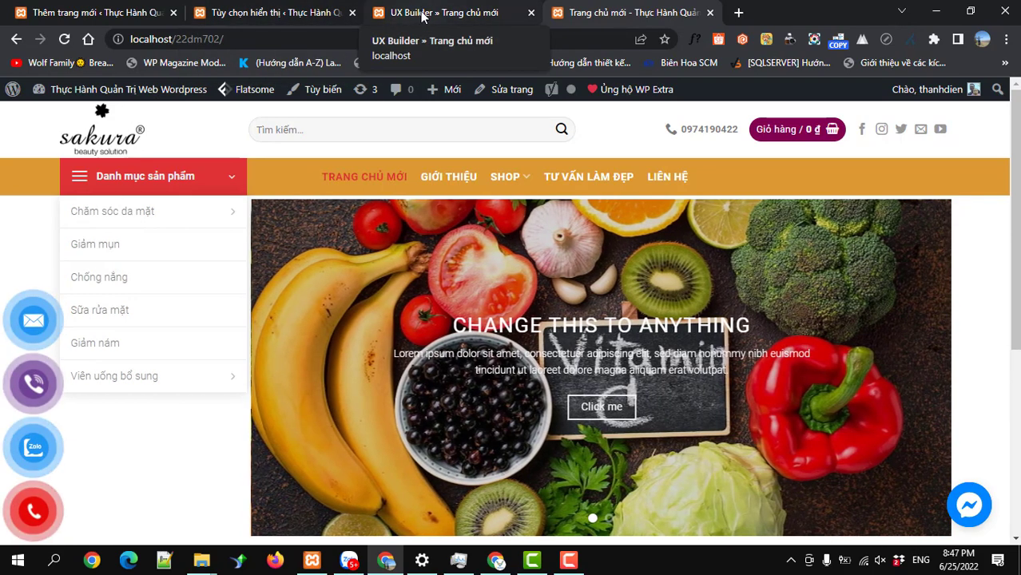
# Review the page structure in UX Builder, from the Row and its two columns down to the Slider's banners and the first banner's Text Box
pyautogui.click(421, 13)
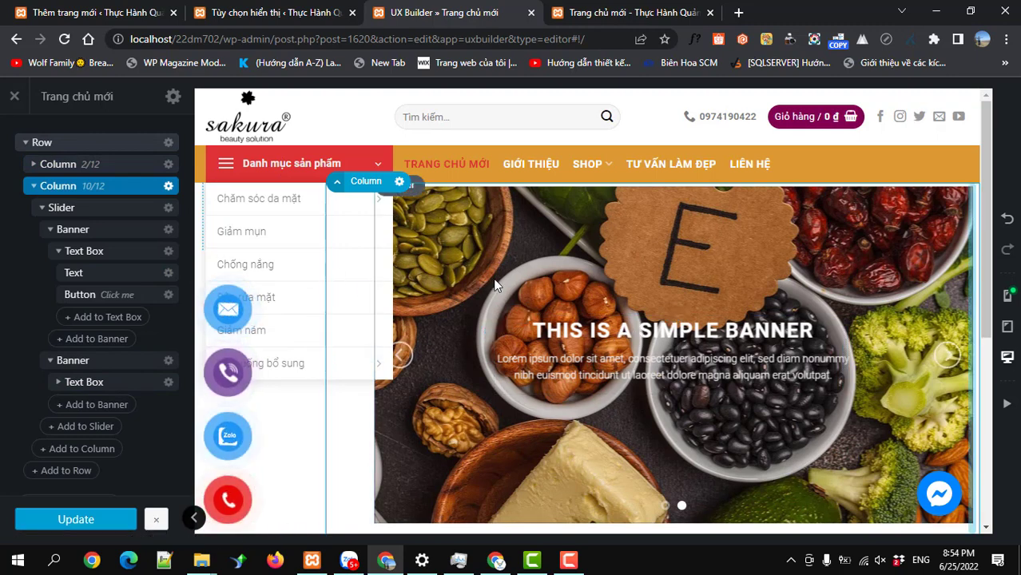
pyautogui.click(124, 173)
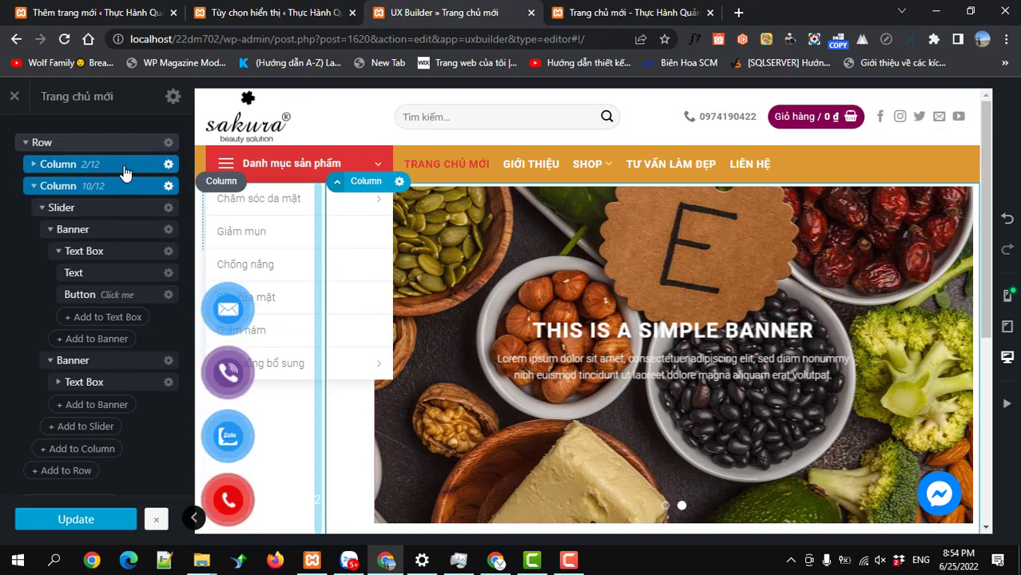
pyautogui.click(99, 142)
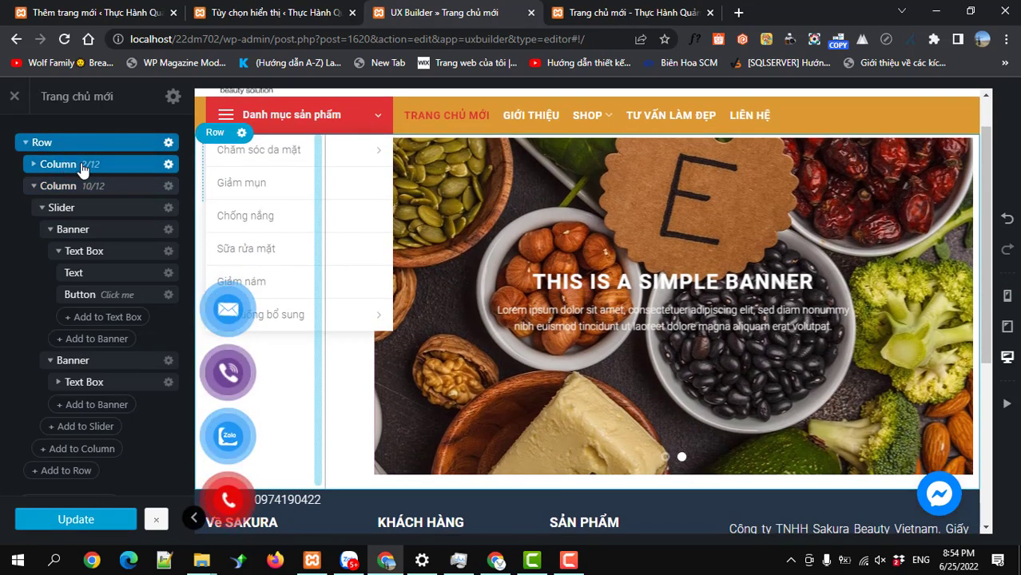
pyautogui.click(93, 188)
pyautogui.click(82, 211)
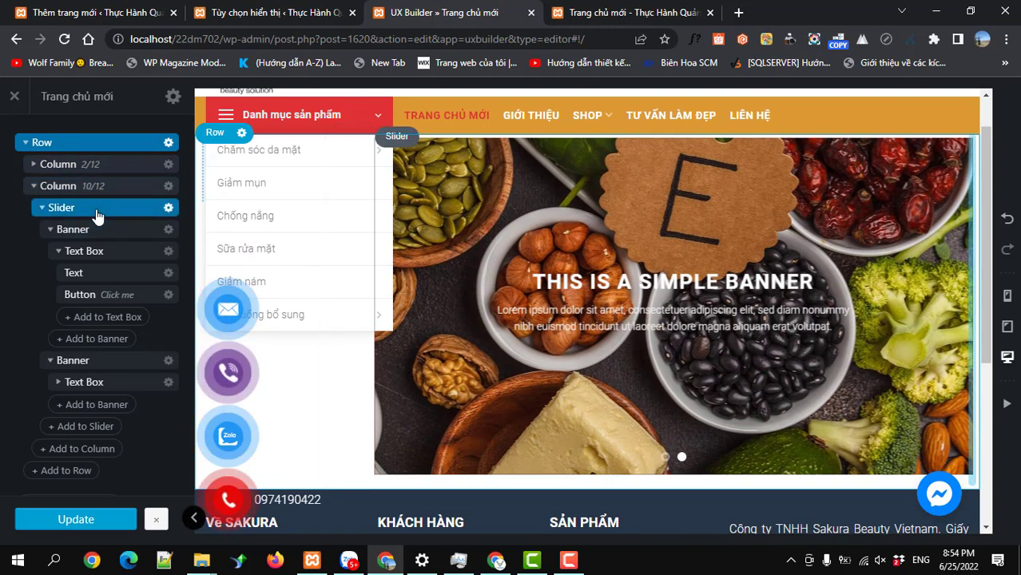
pyautogui.click(63, 232)
pyautogui.click(50, 230)
pyautogui.click(50, 250)
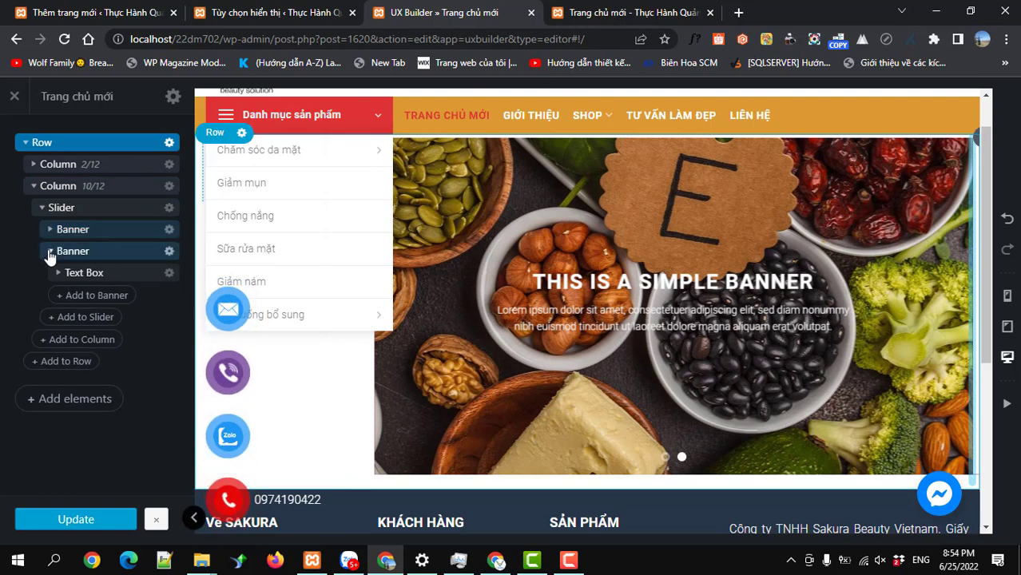
pyautogui.click(49, 254)
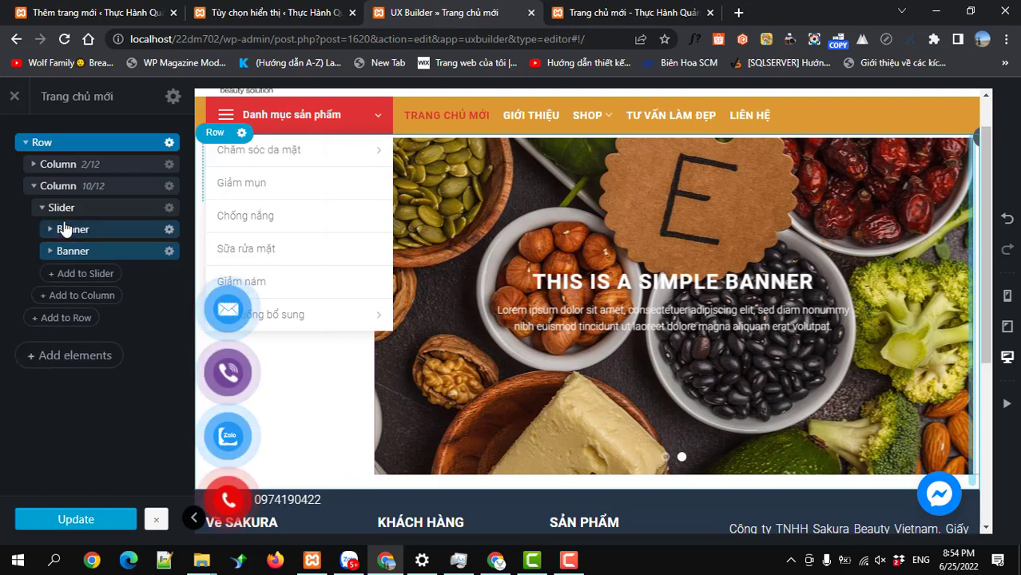
pyautogui.click(67, 229)
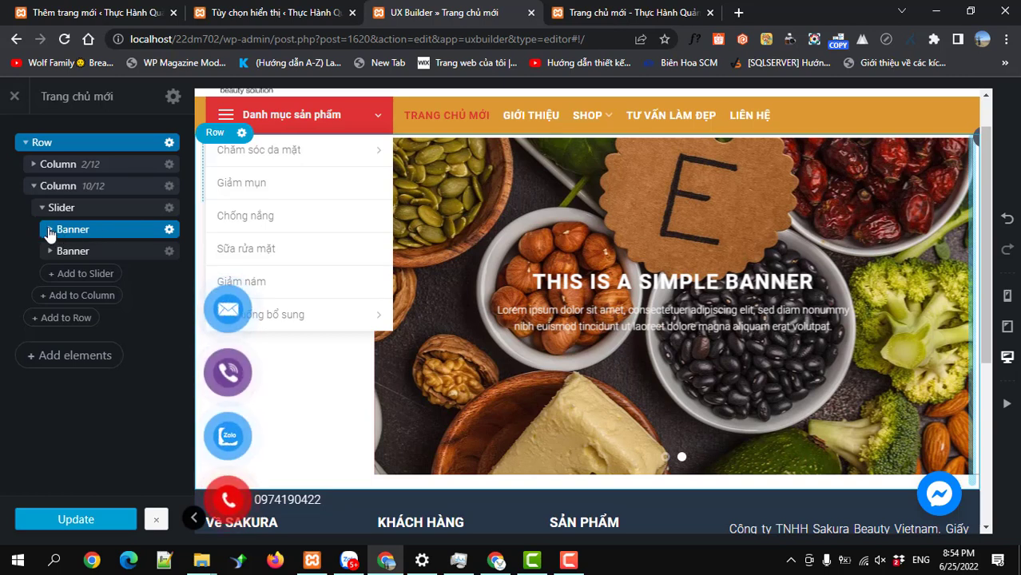
pyautogui.click(50, 229)
pyautogui.click(94, 251)
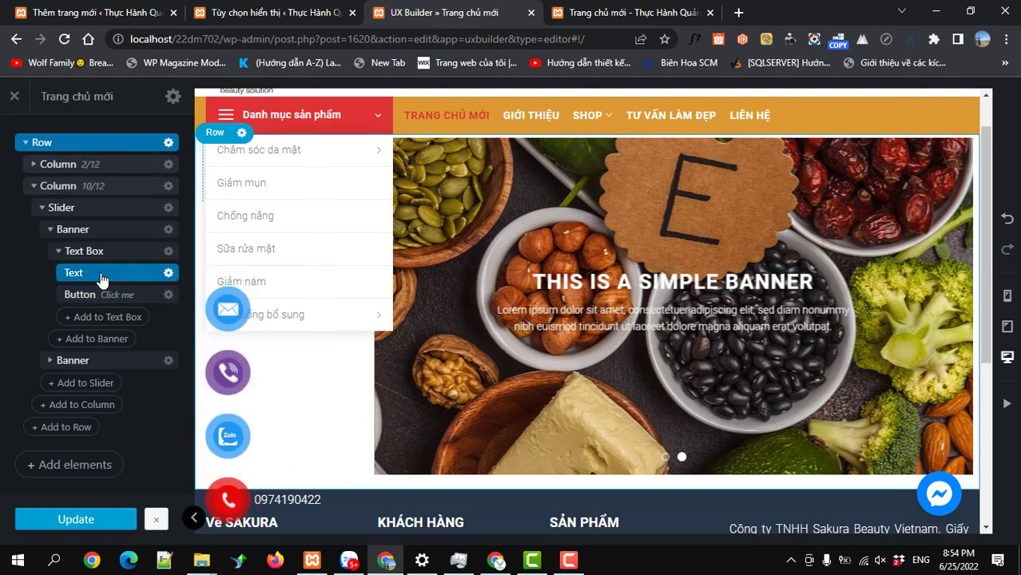
# View the live home page and flip through the slider's banners with its previous and next arrows
pyautogui.click(595, 13)
pyautogui.scroll(-3, 388, 270)
pyautogui.scroll(3, 387, 273)
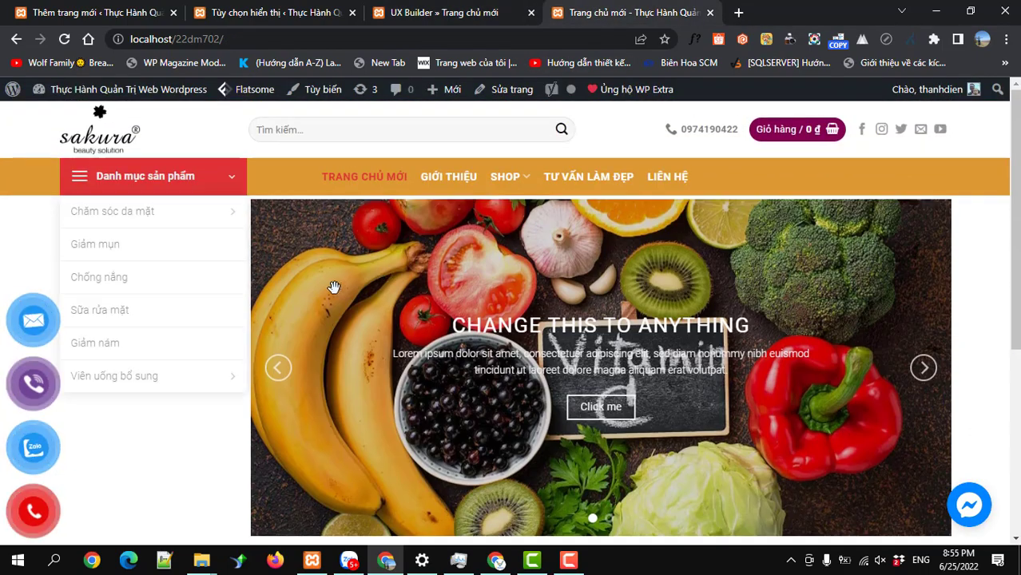
pyautogui.click(274, 369)
pyautogui.click(923, 368)
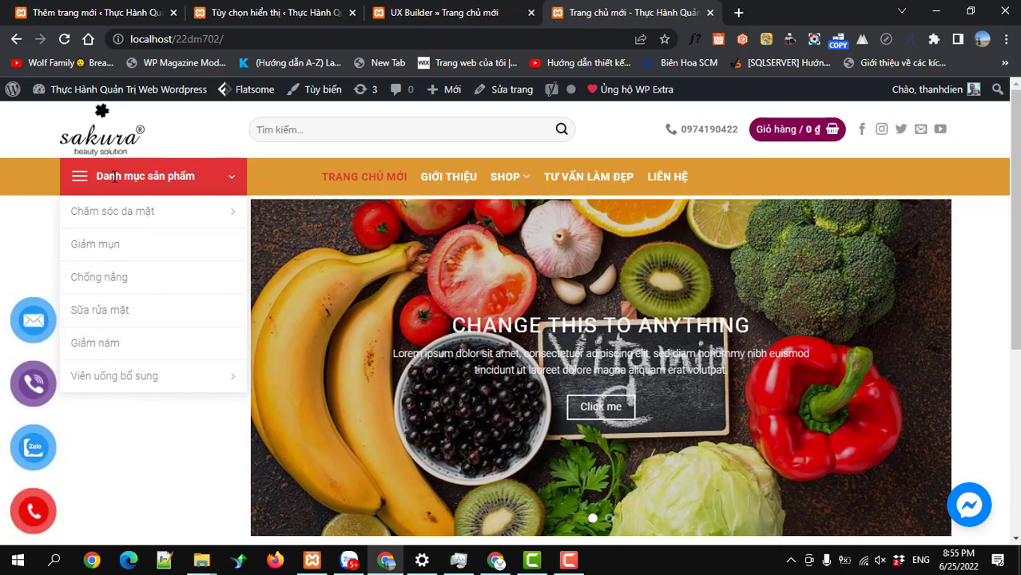
# Open the header's Vertical Menu settings in the theme customizer and inspect the Opener's width value
pyautogui.click(314, 98)
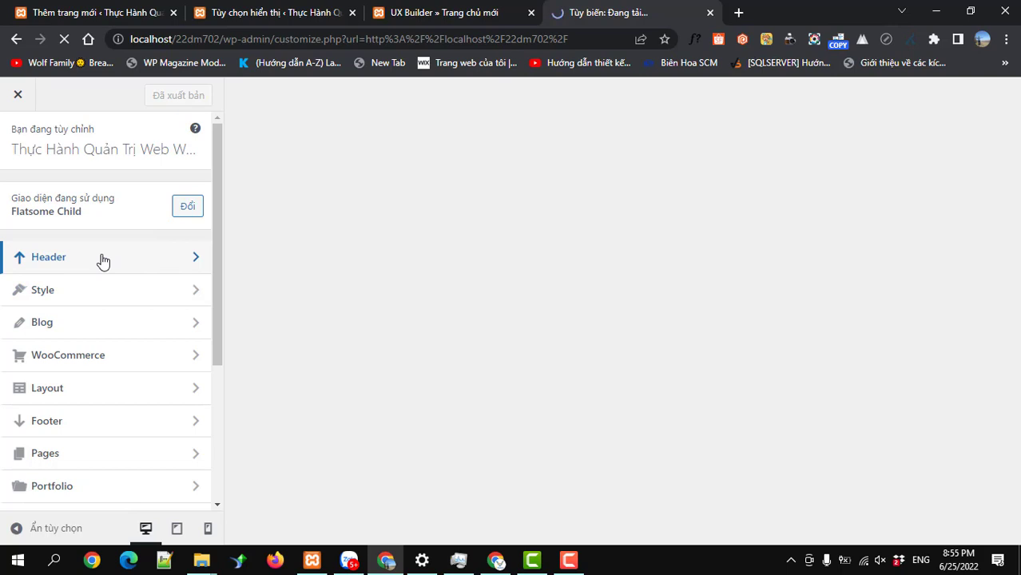
pyautogui.click(102, 259)
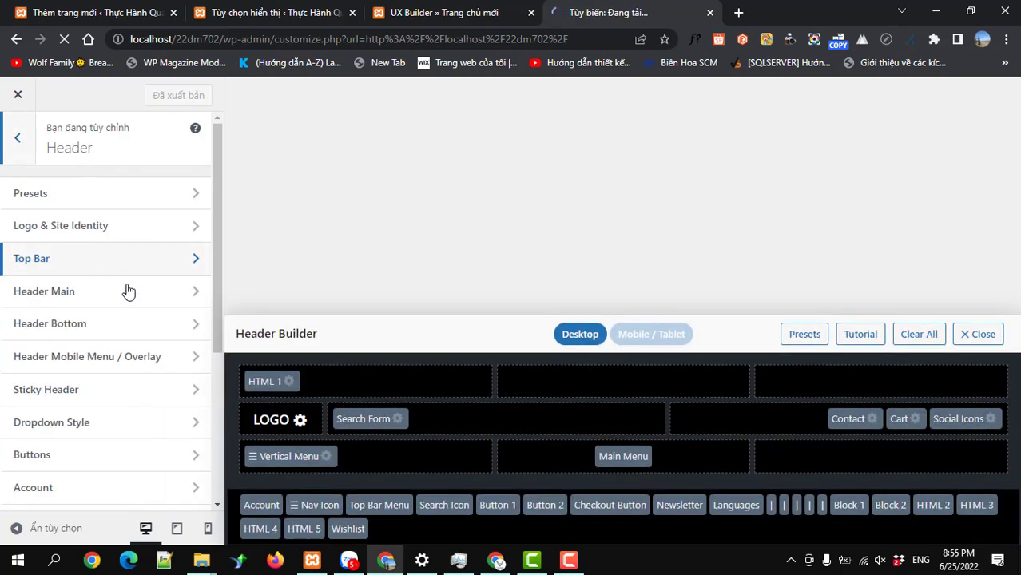
pyautogui.click(327, 457)
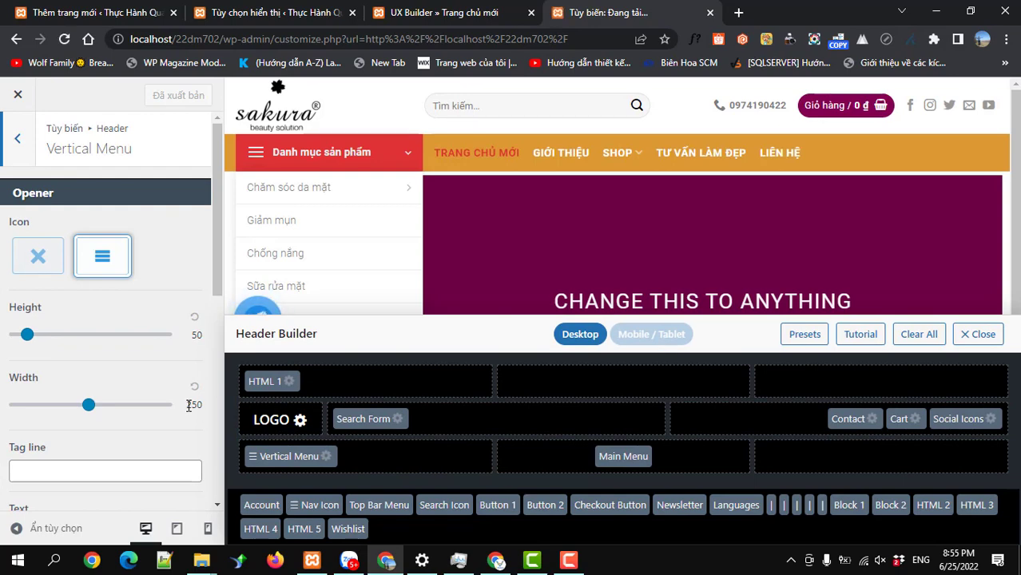
pyautogui.moveTo(188, 406); pyautogui.dragTo(204, 405)
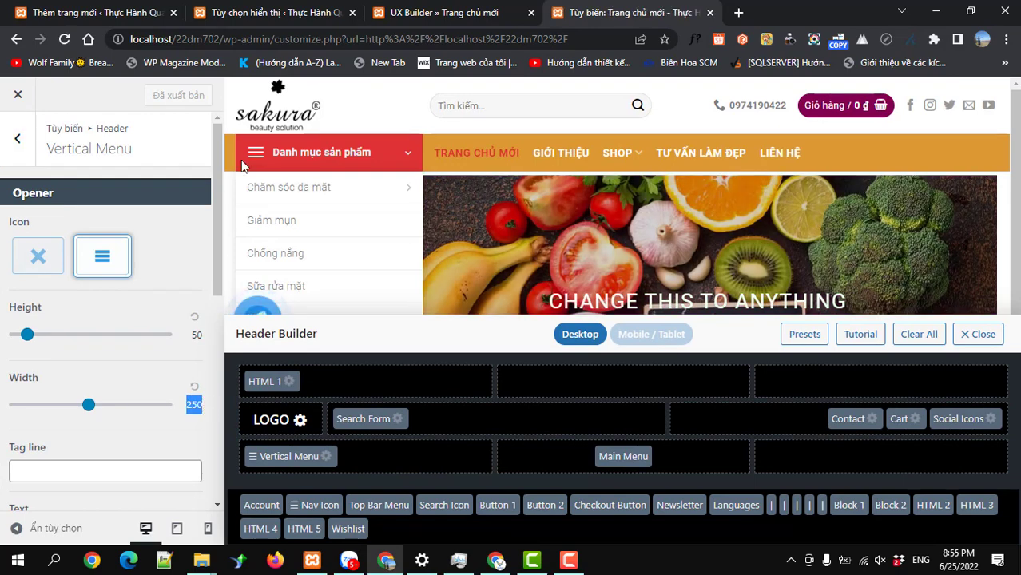
# Look through the Vertical Menu's Opener and Fly out settings, including its size, tag line, text and colors
pyautogui.scroll(-1, 167, 354)
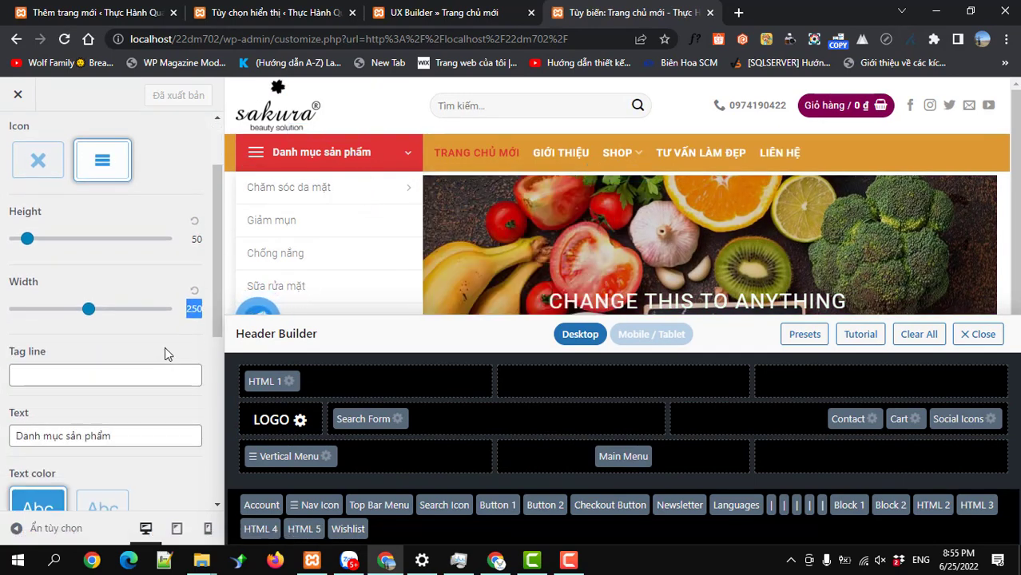
pyautogui.scroll(-2, 164, 346)
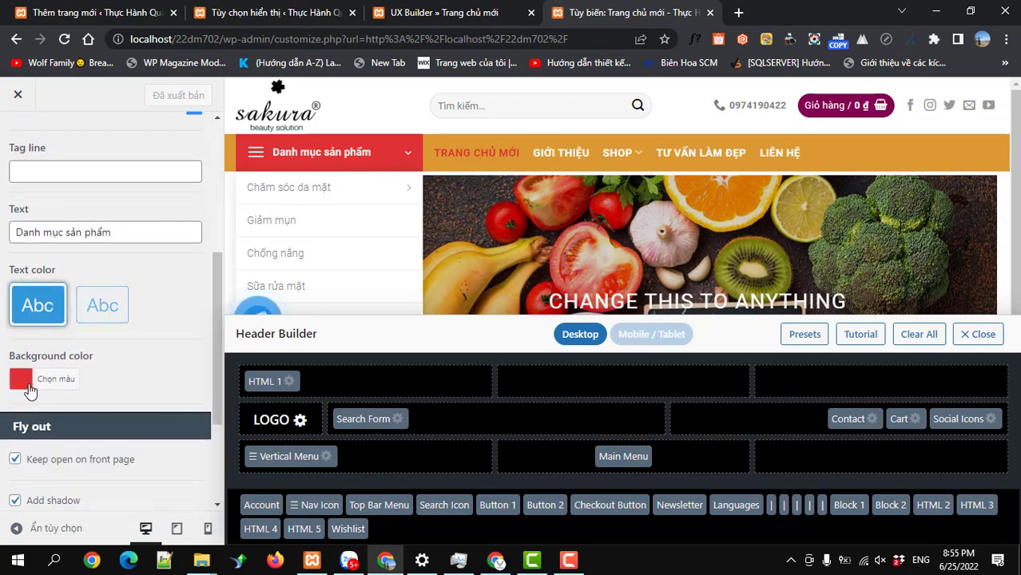
pyautogui.scroll(-2, 96, 340)
pyautogui.scroll(2, 81, 345)
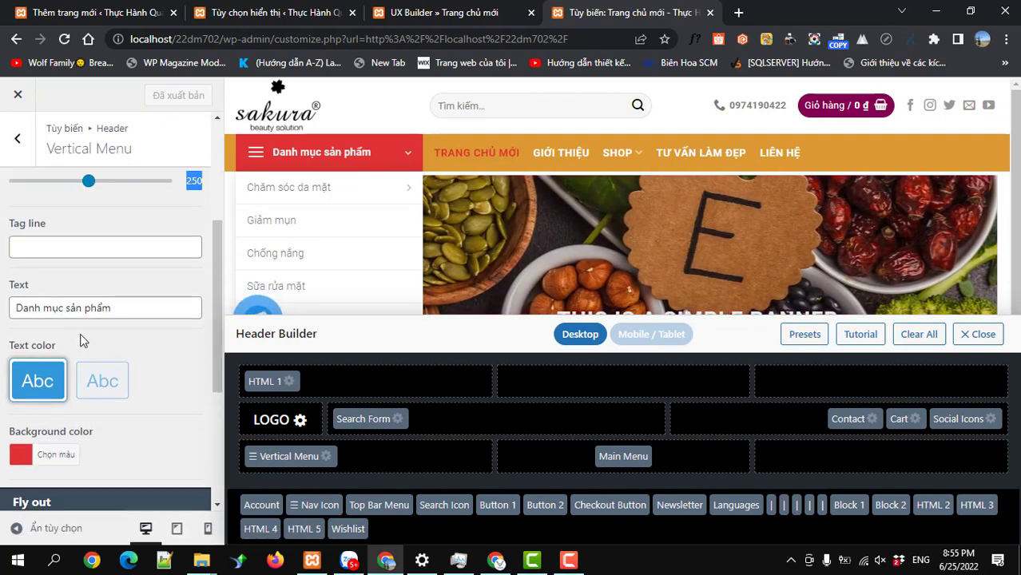
pyautogui.moveTo(111, 307); pyautogui.dragTo(2, 313)
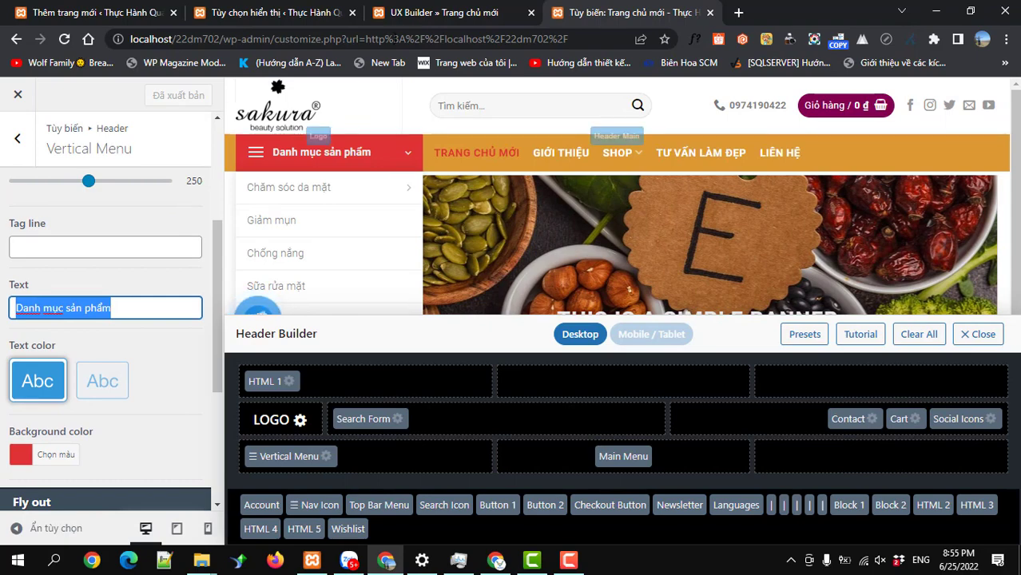
# Switch to UX Builder, review the width and padding options of the 10/12 Column, and close them with Apply
pyautogui.click(409, 13)
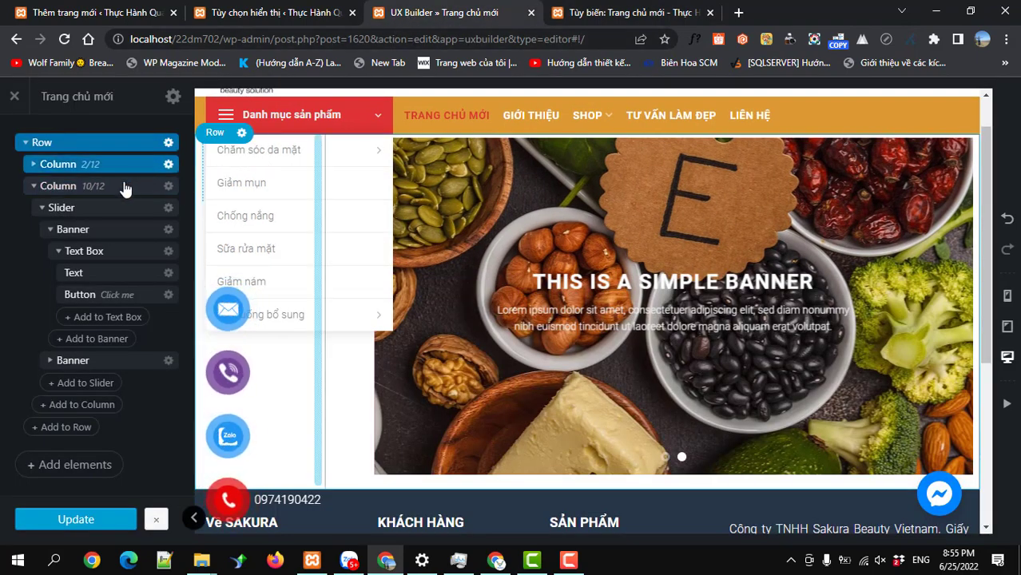
pyautogui.click(167, 186)
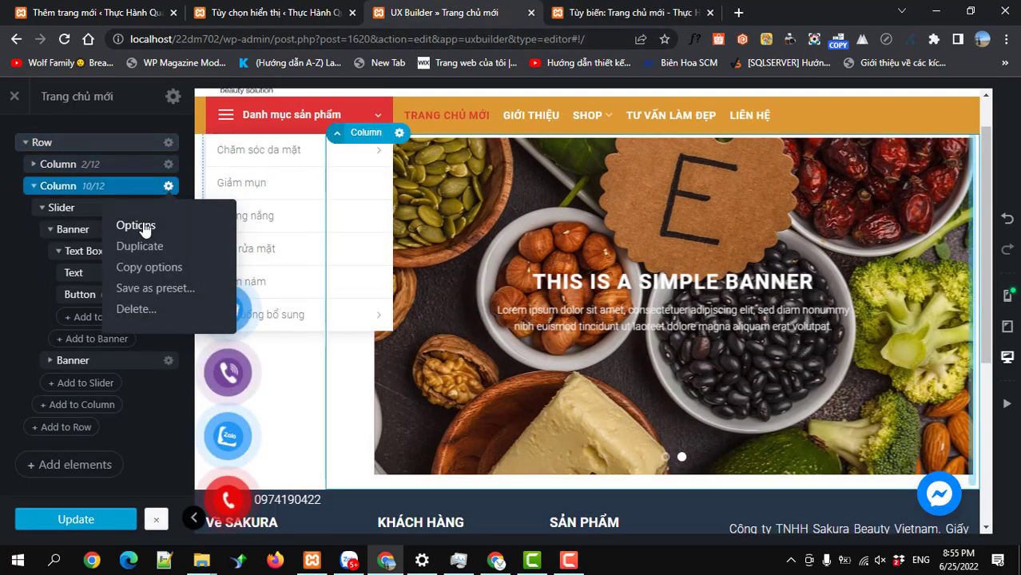
pyautogui.click(140, 226)
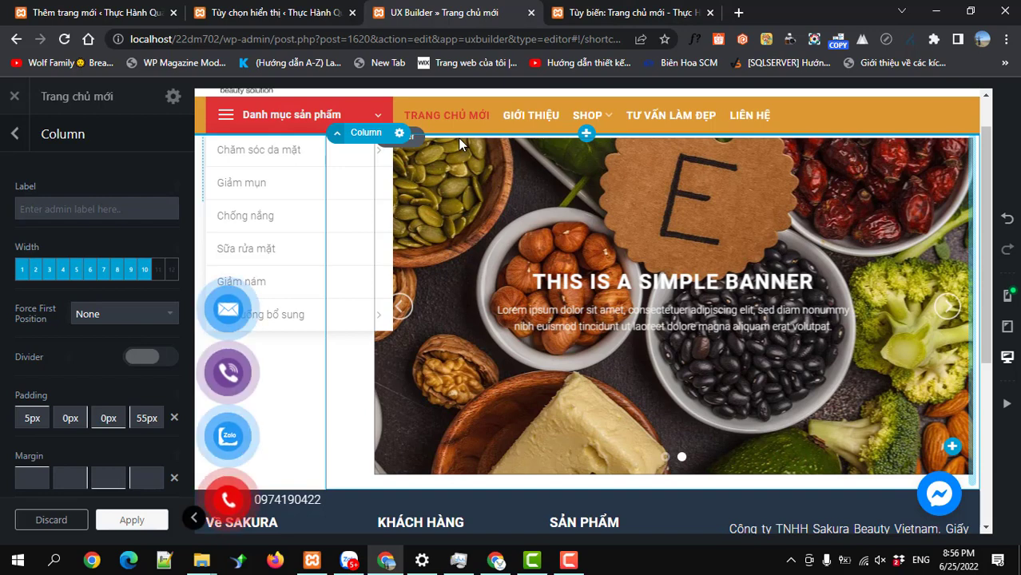
pyautogui.click(128, 521)
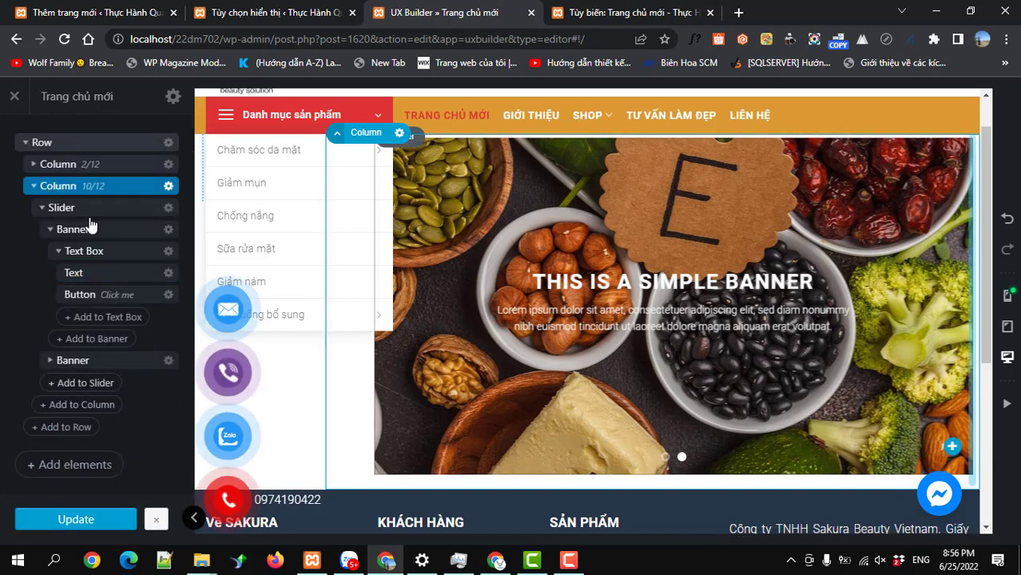